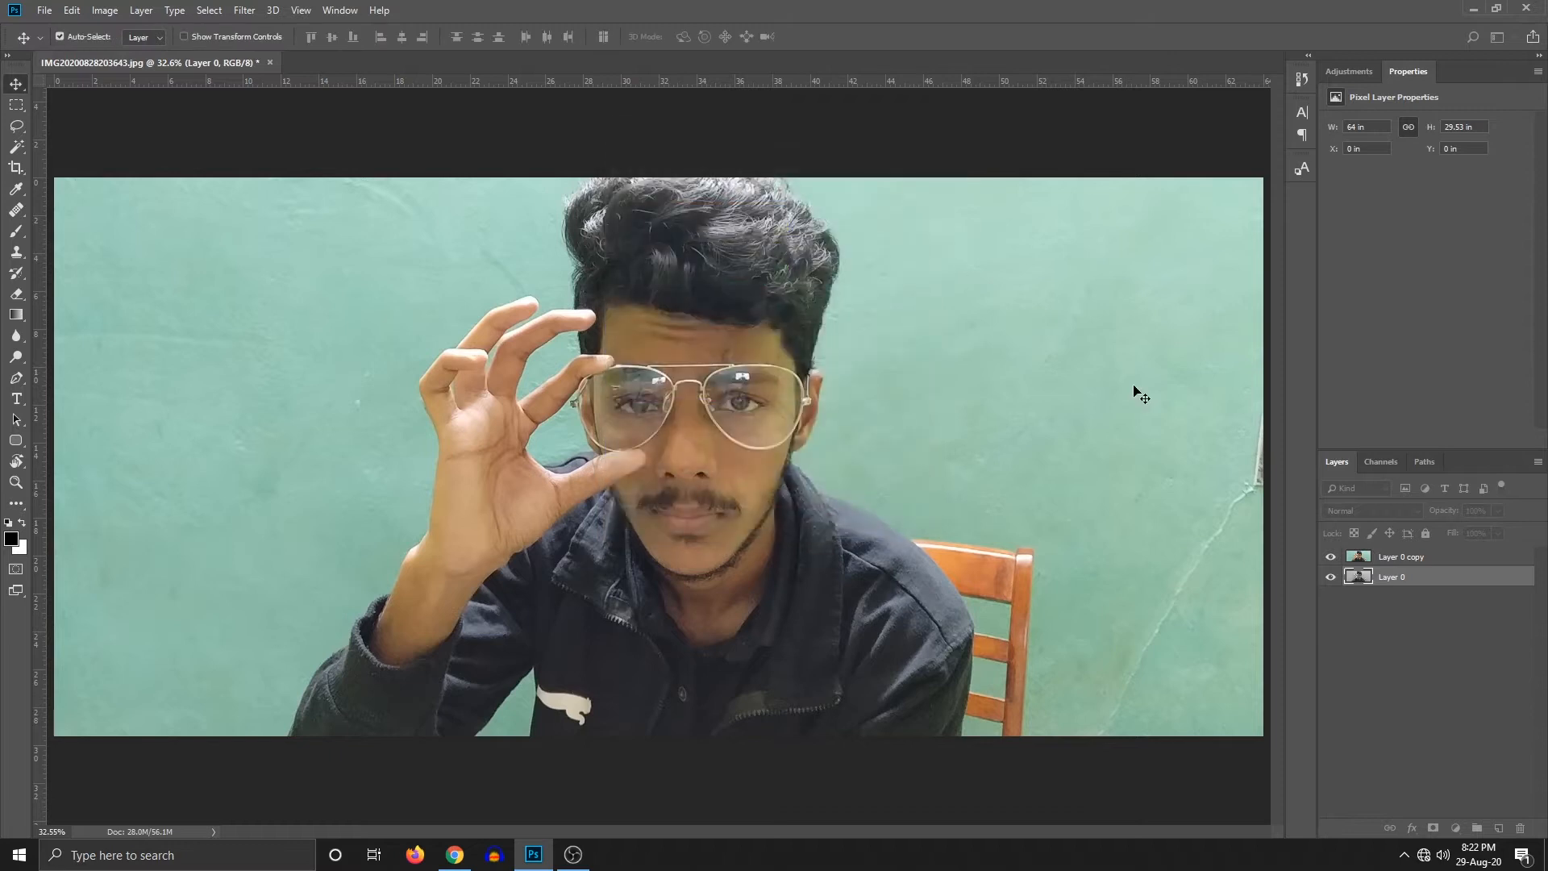
Step: Delete the coloured Layer 0 copy and duplicate the black-and-white Layer 0
click(1389, 558)
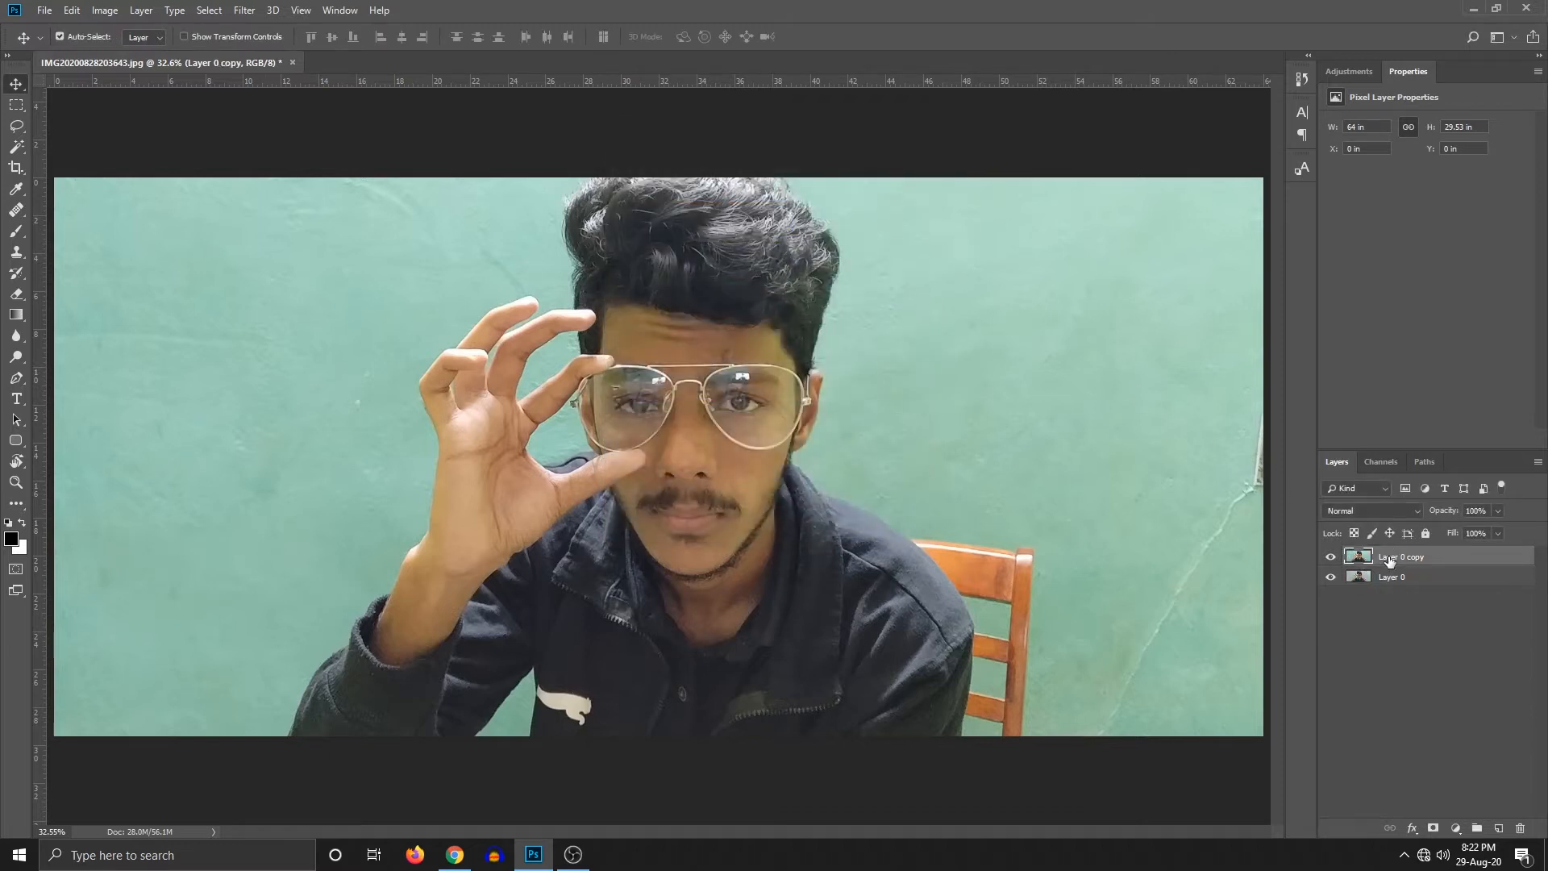
key(Delete)
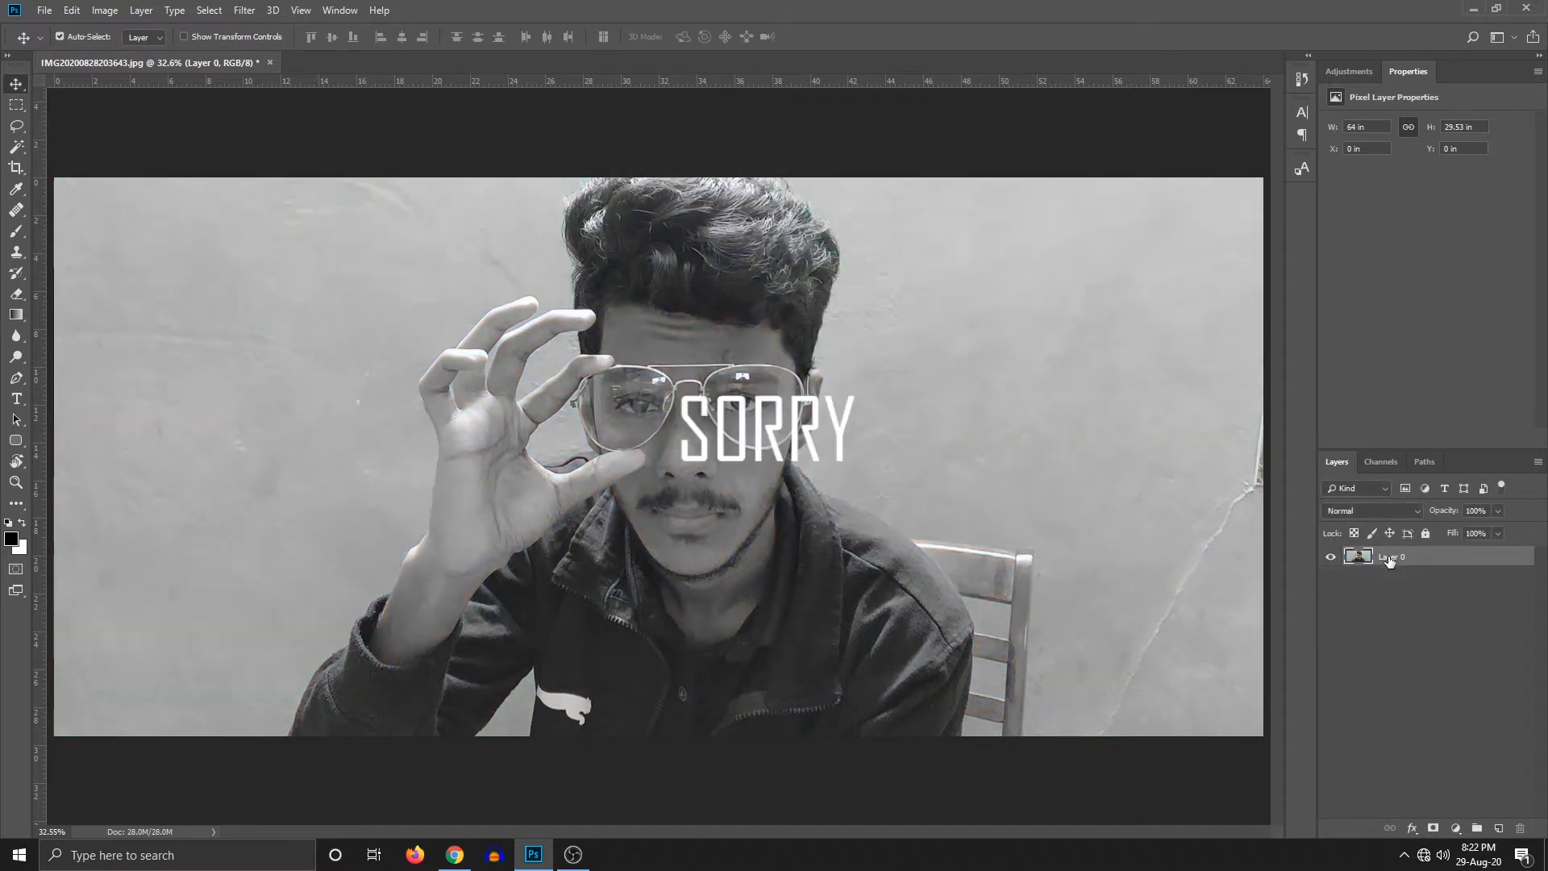
key(ctrl+j)
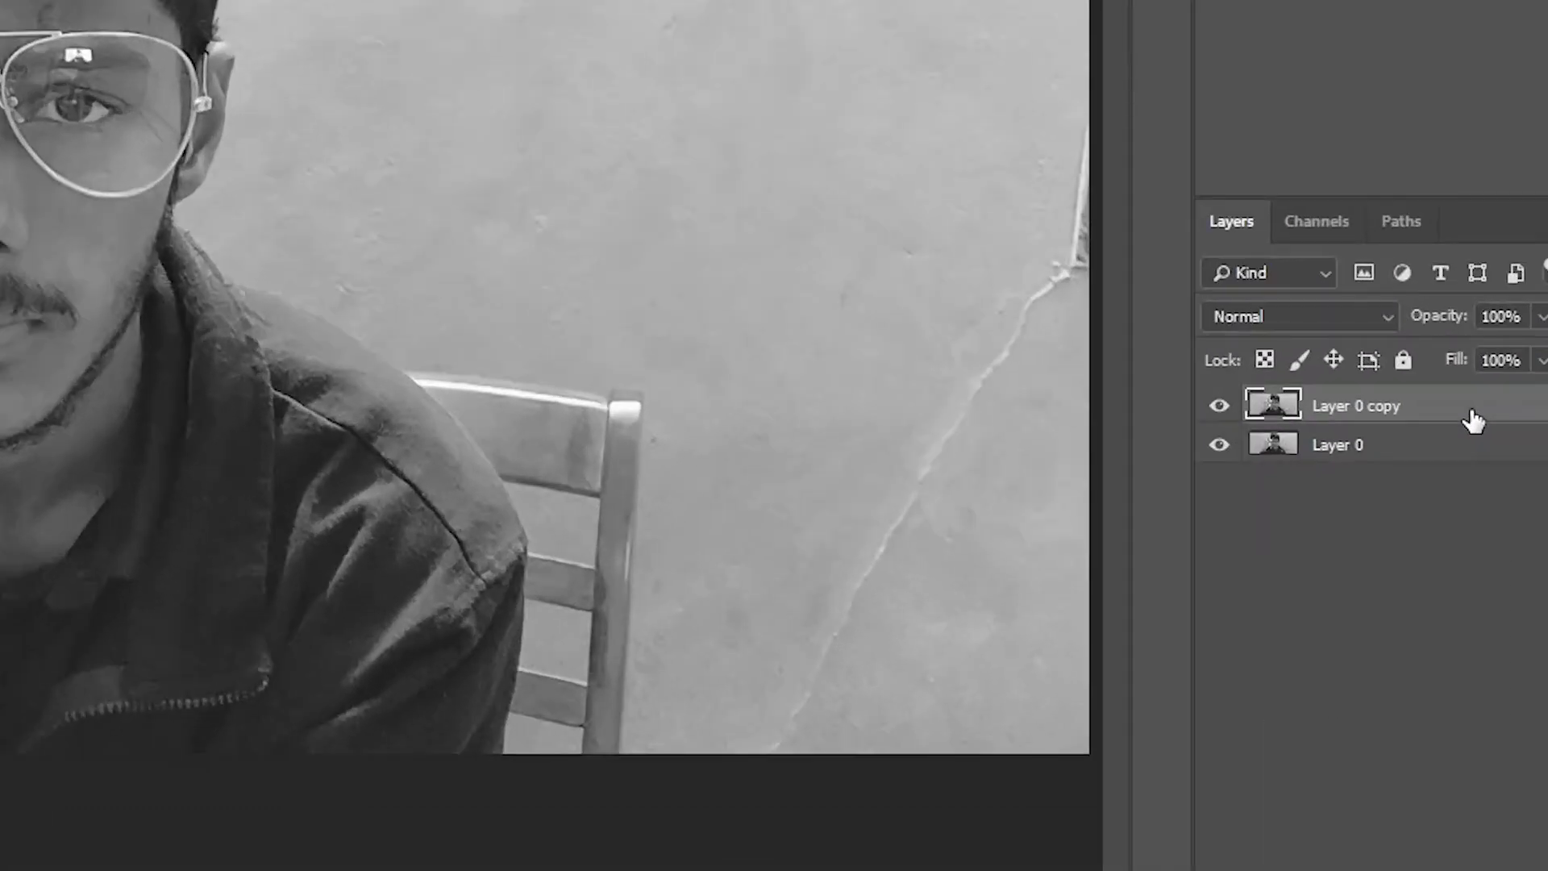
Step: Exclude the red channel from Layer 0 copy in its advanced blending options
double_click(1461, 563)
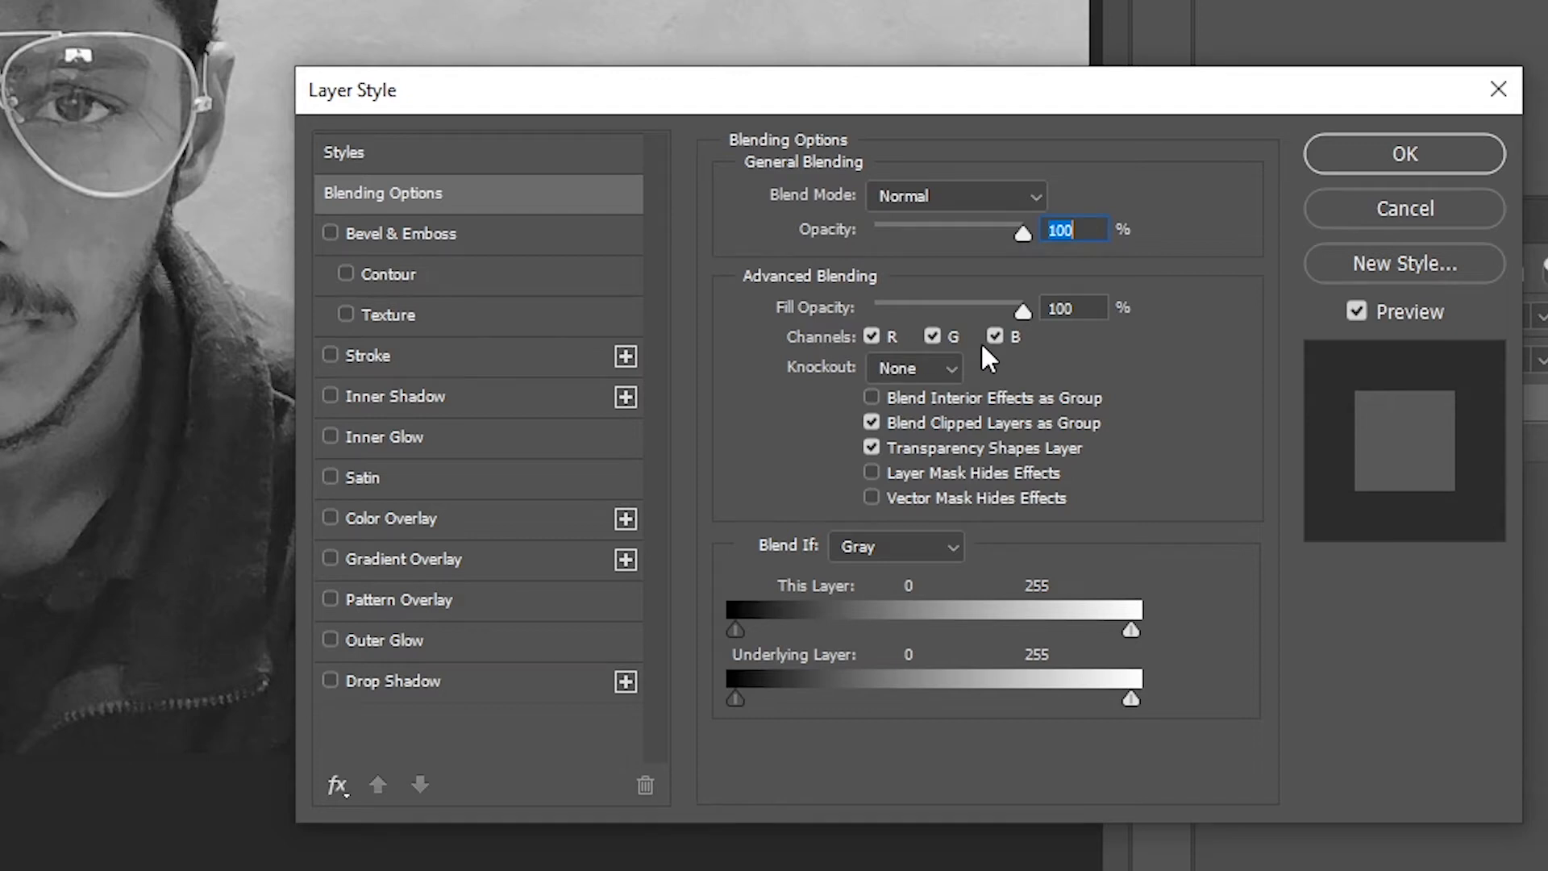
click(874, 336)
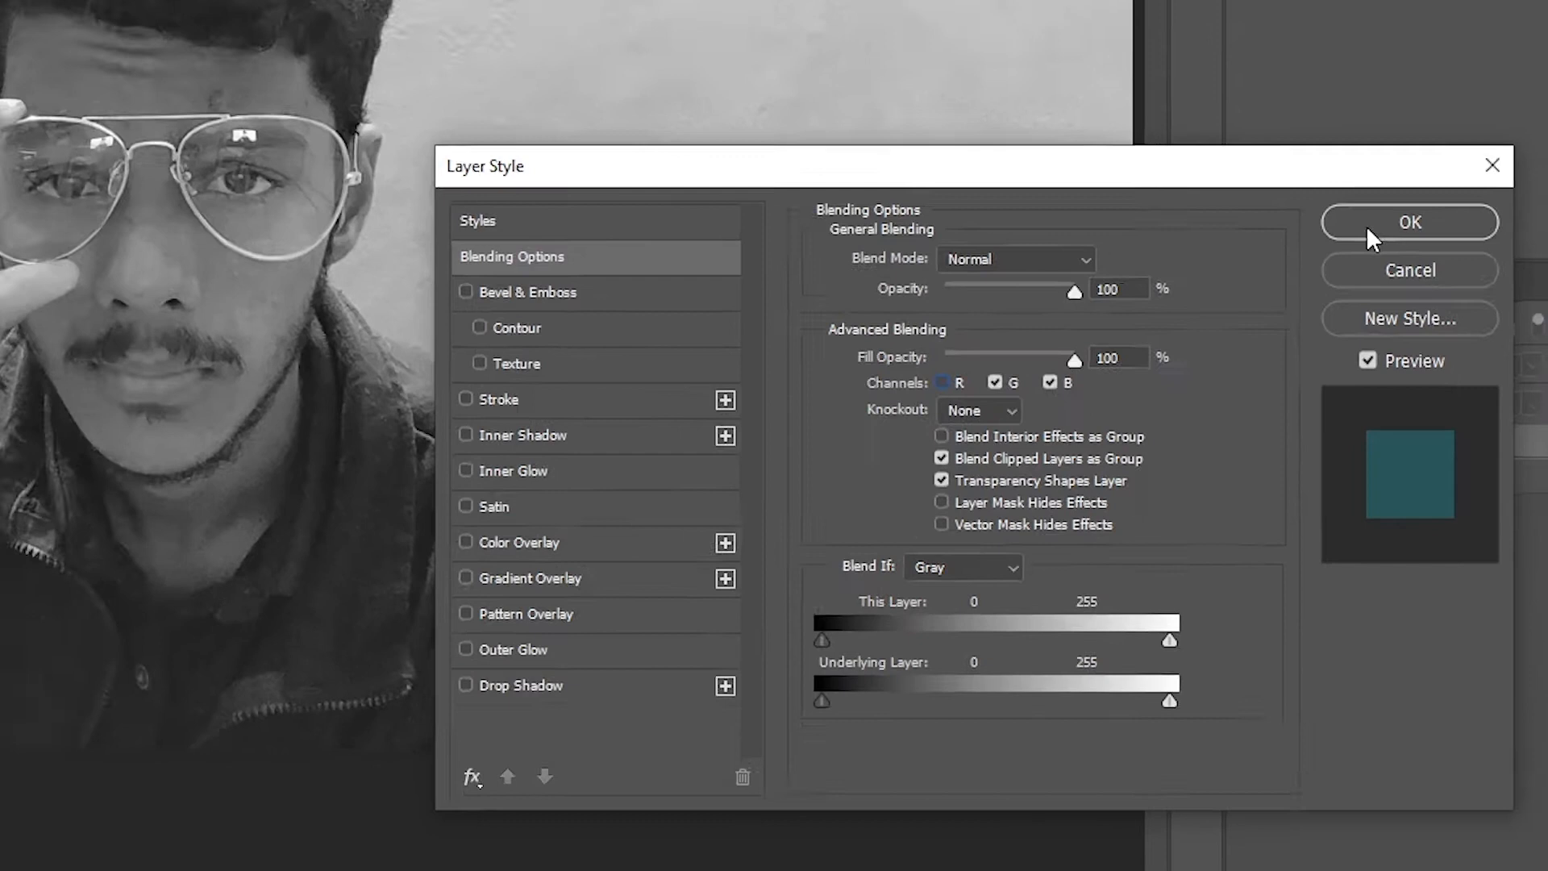
click(1357, 156)
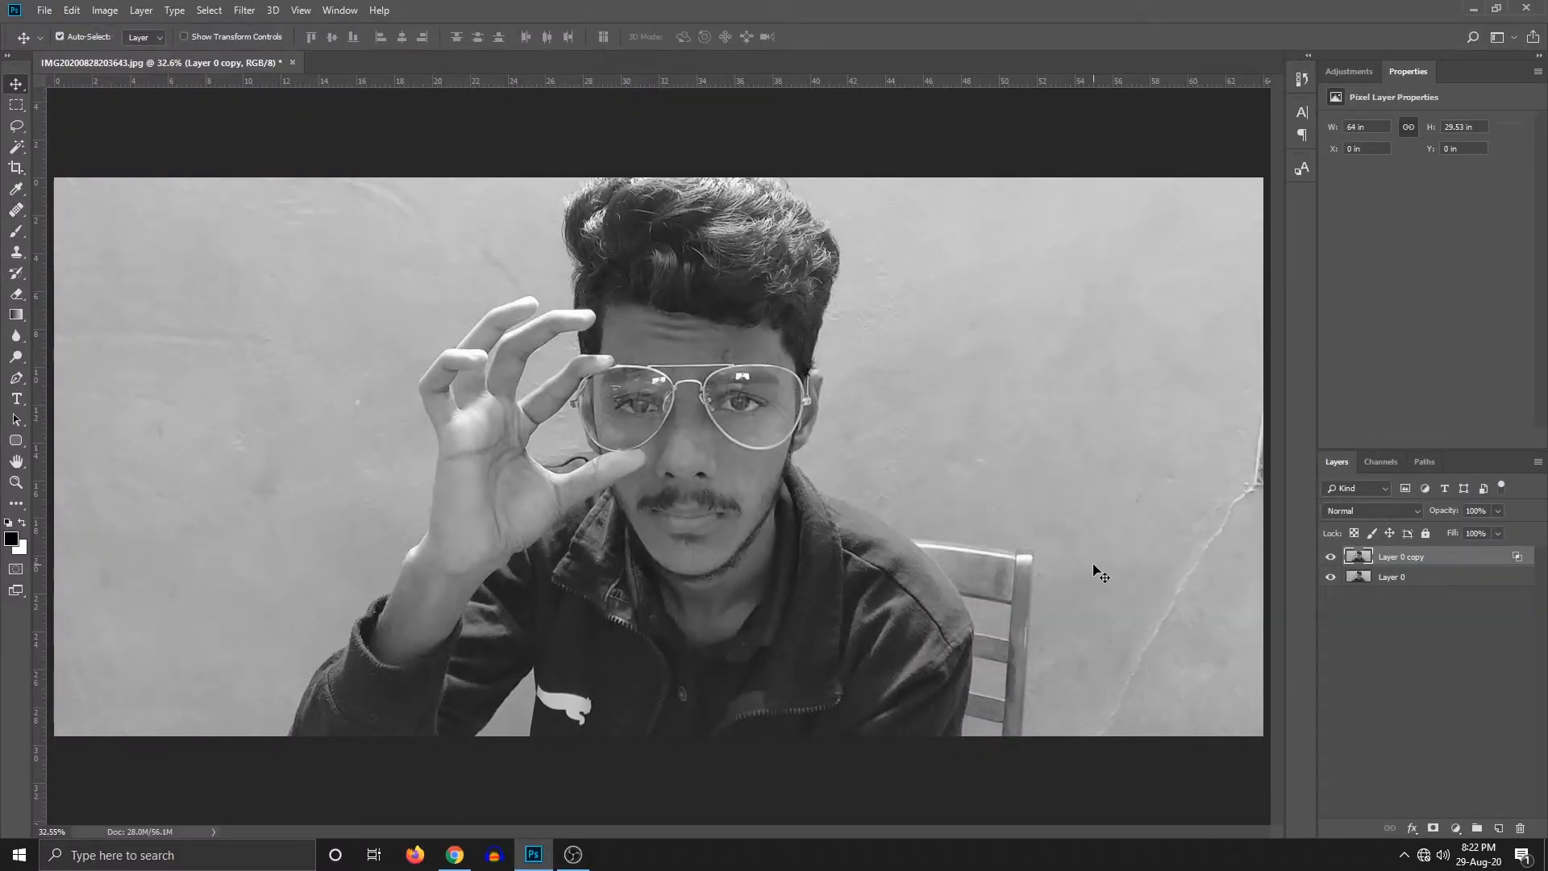
key(ctrl)
key(ctrl+t)
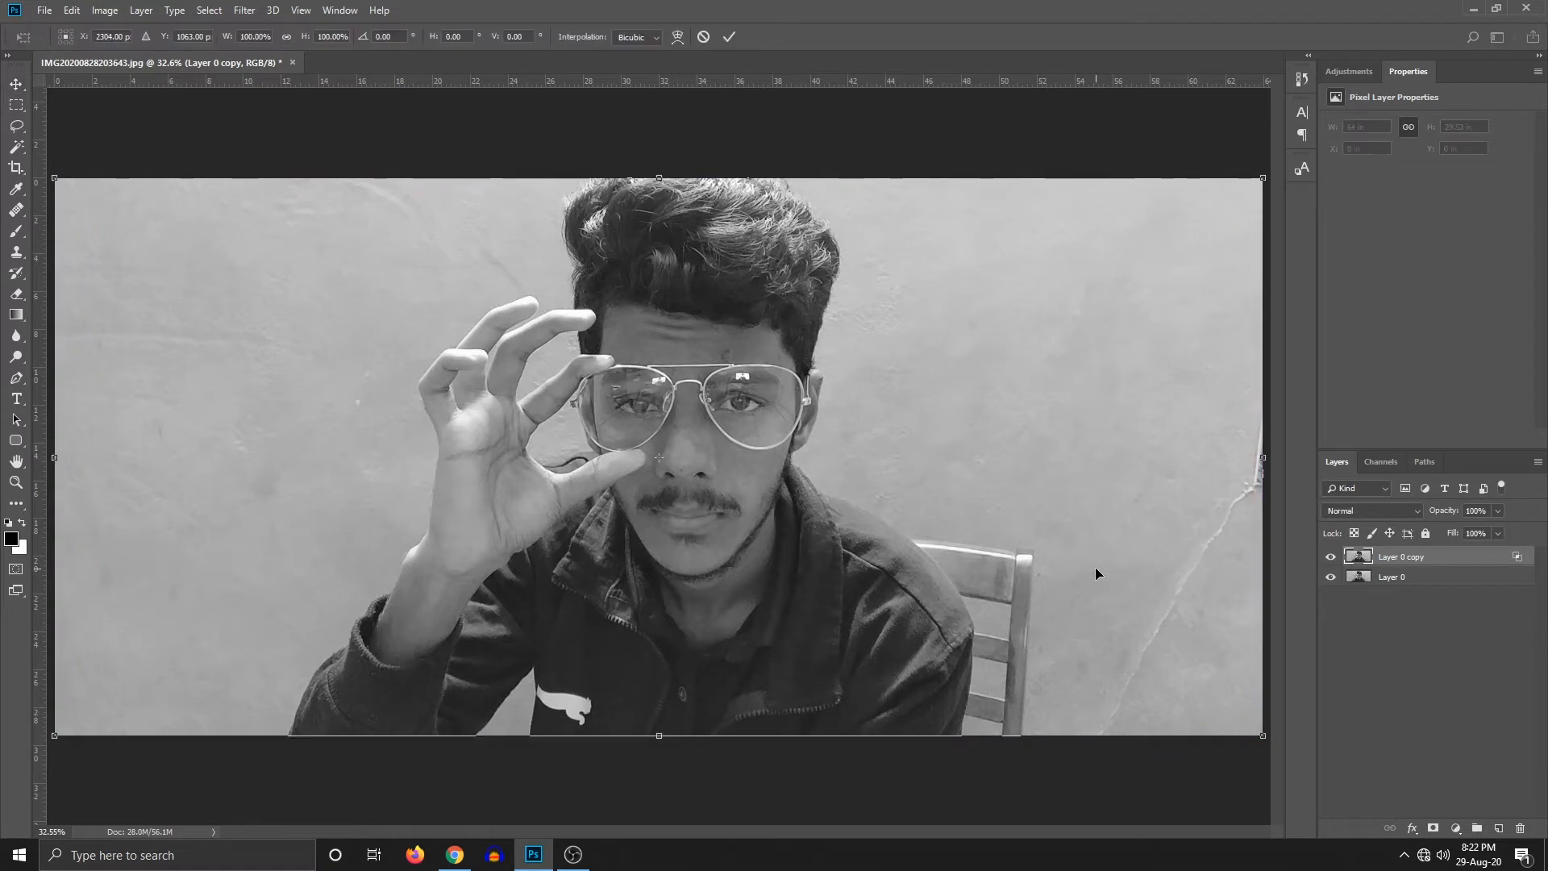
key(ctrl+minus)
key(ctrl+minus)
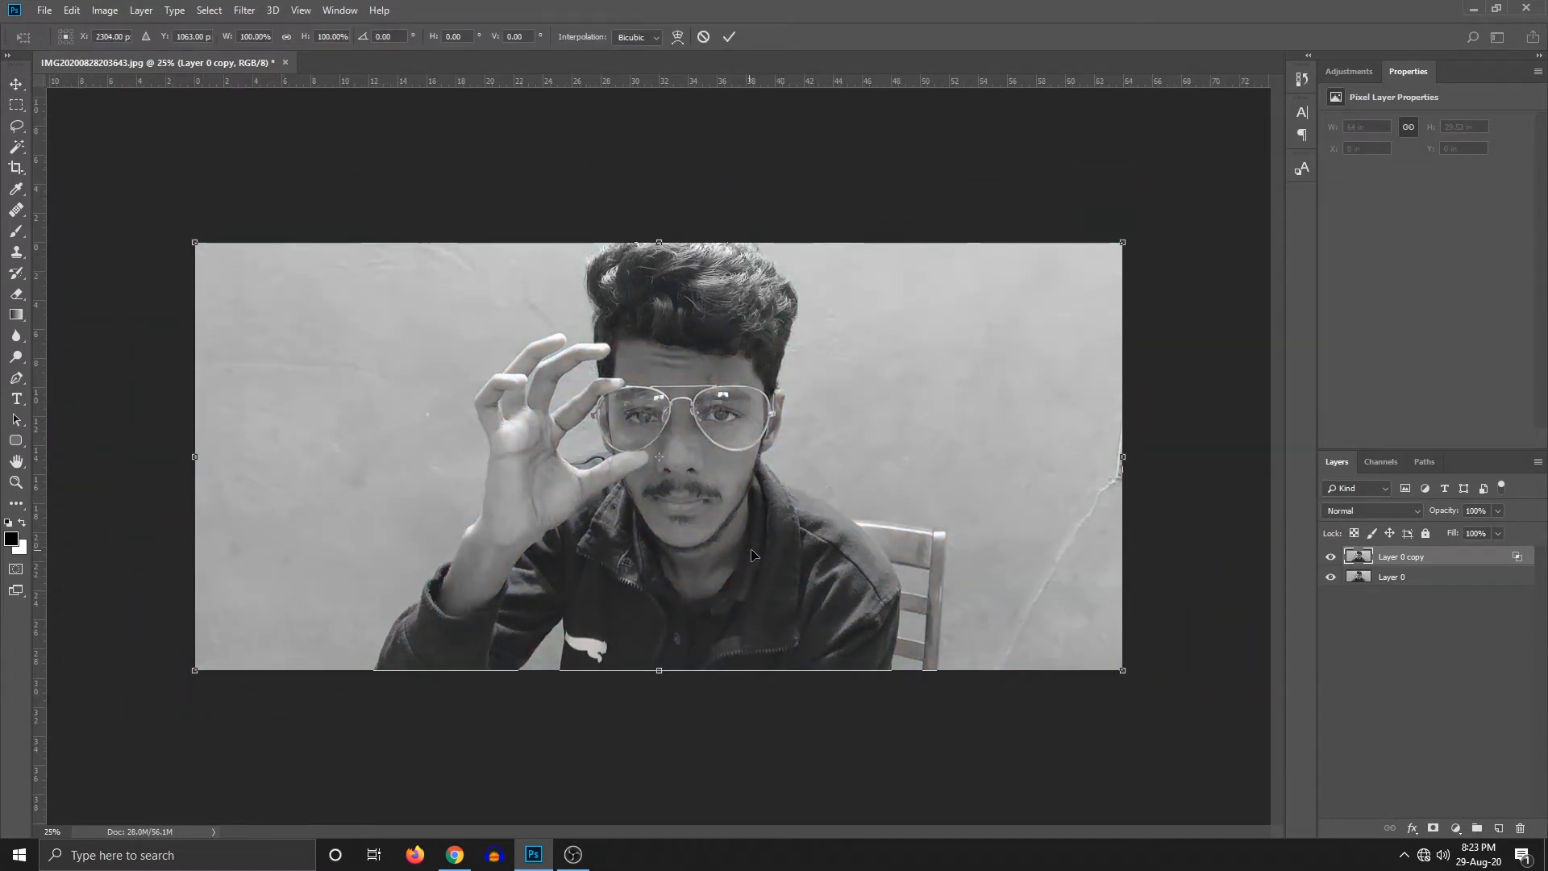
drag(749, 554, 748, 553)
key(Return)
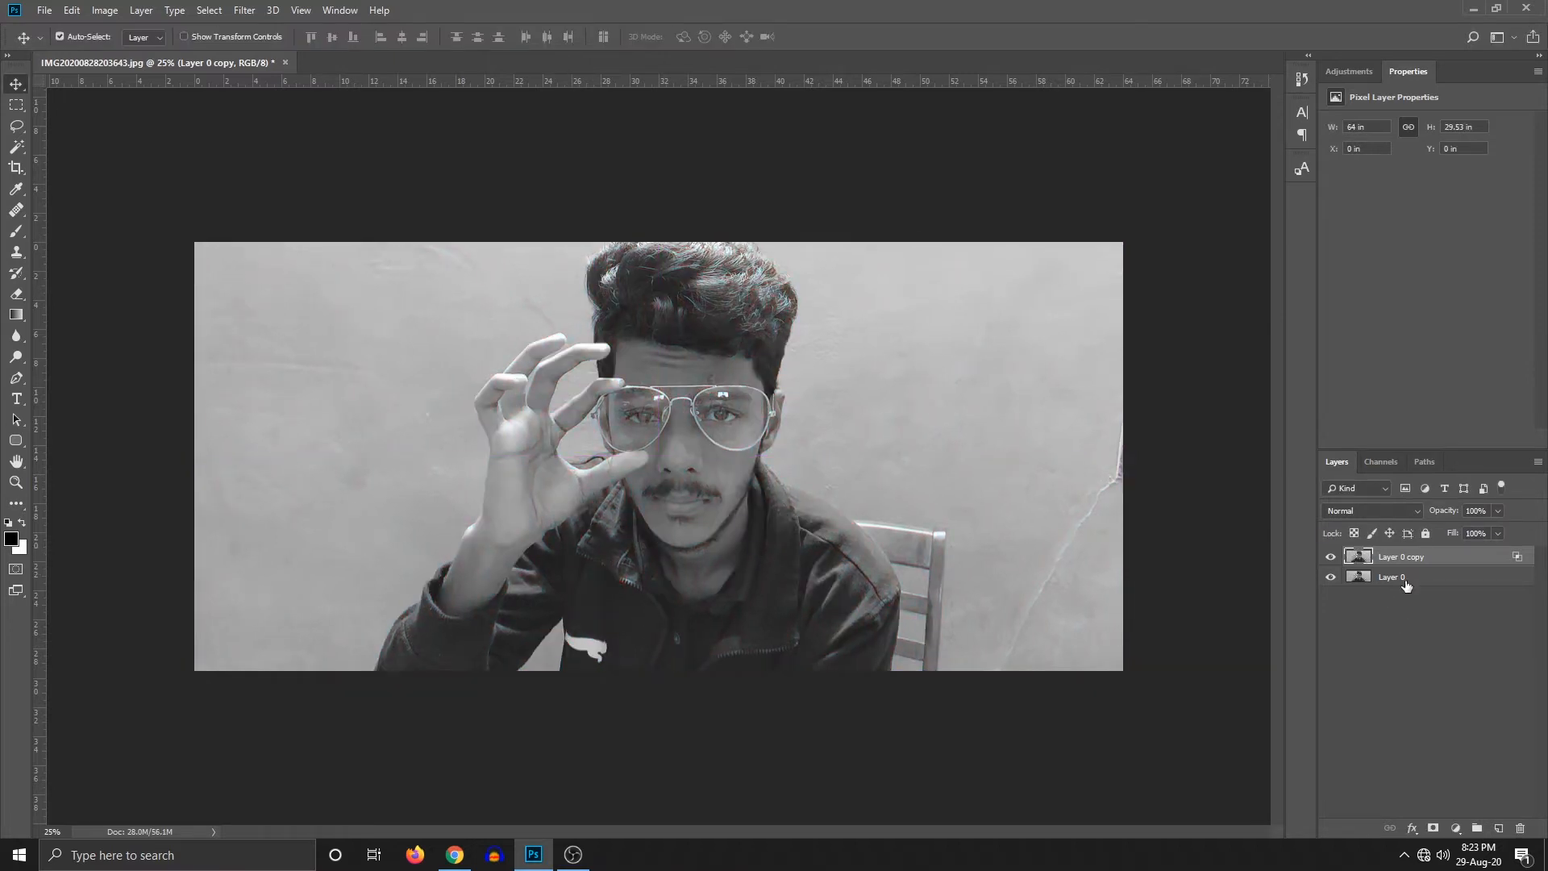
Step: Review the channel settings of Layer 0 copy and check its look with Layer 0 temporarily hidden
double_click(1447, 564)
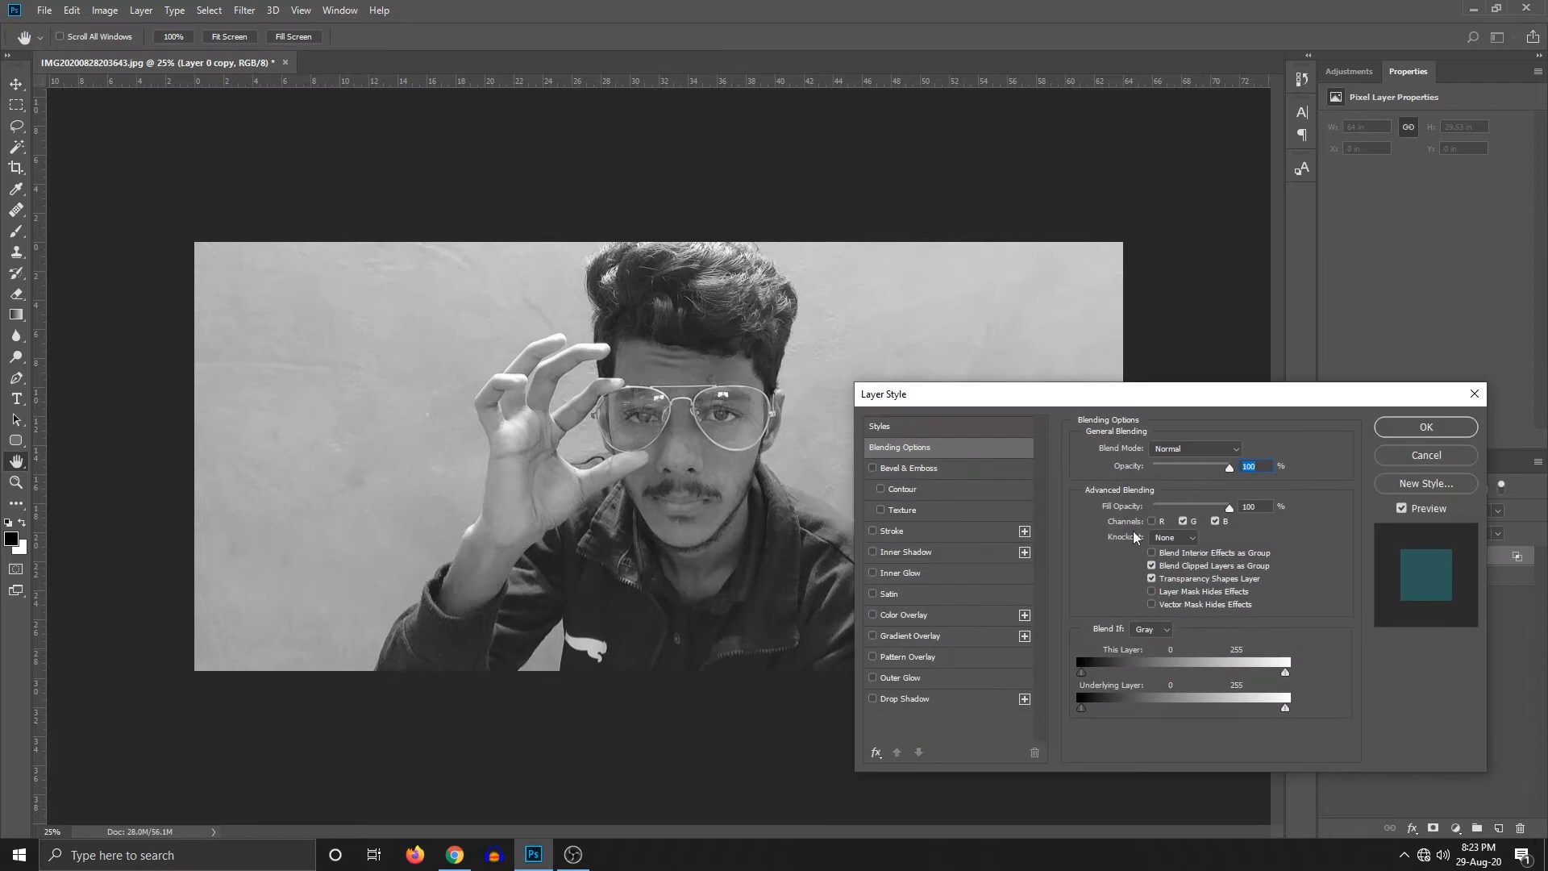
click(1473, 394)
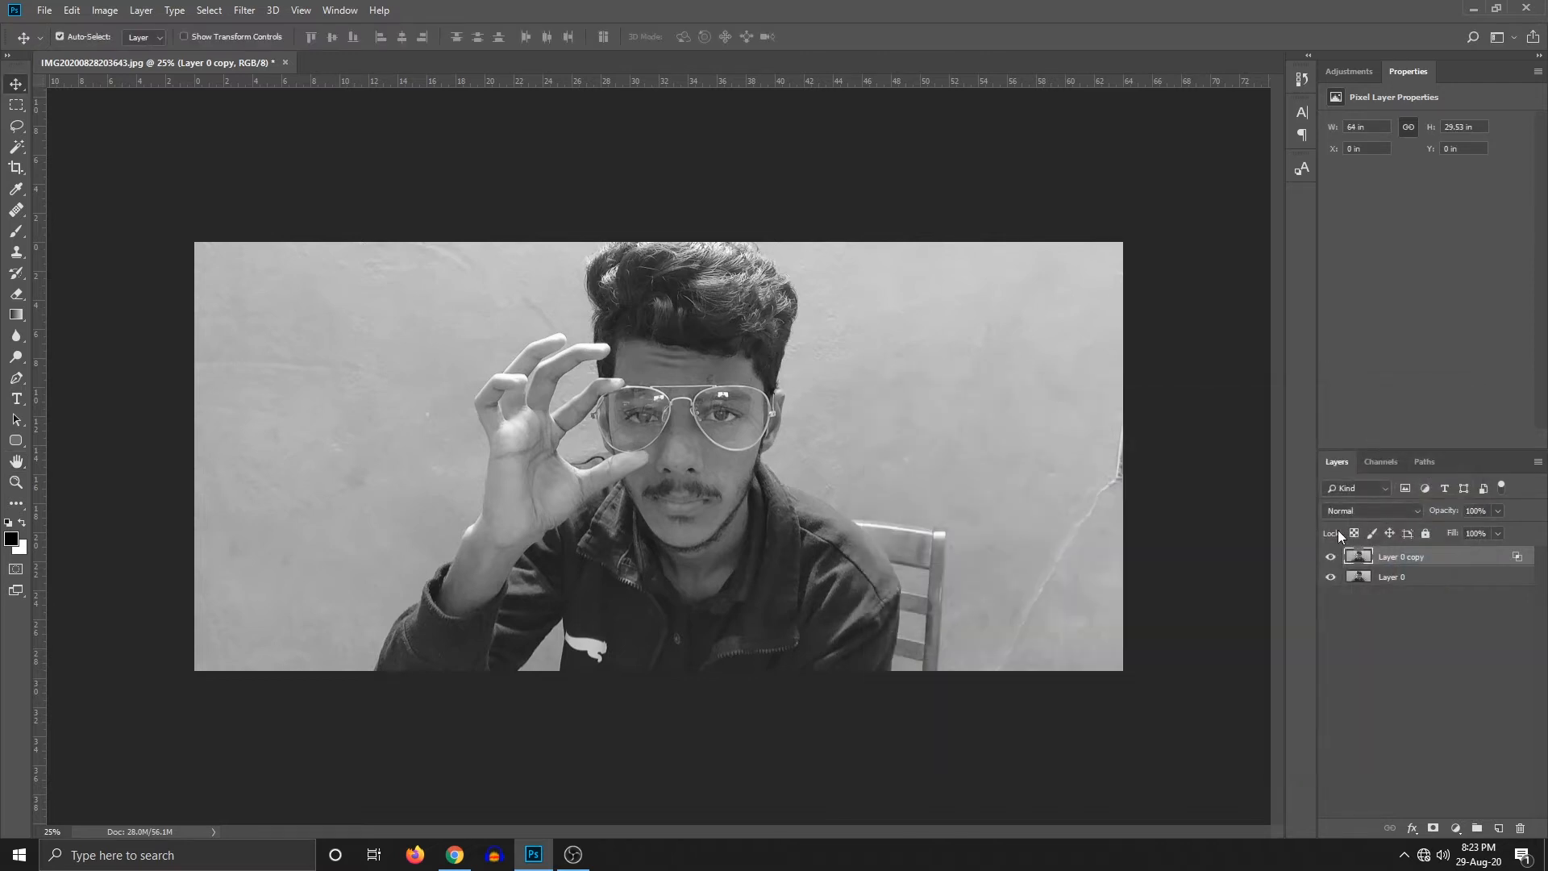
click(1330, 576)
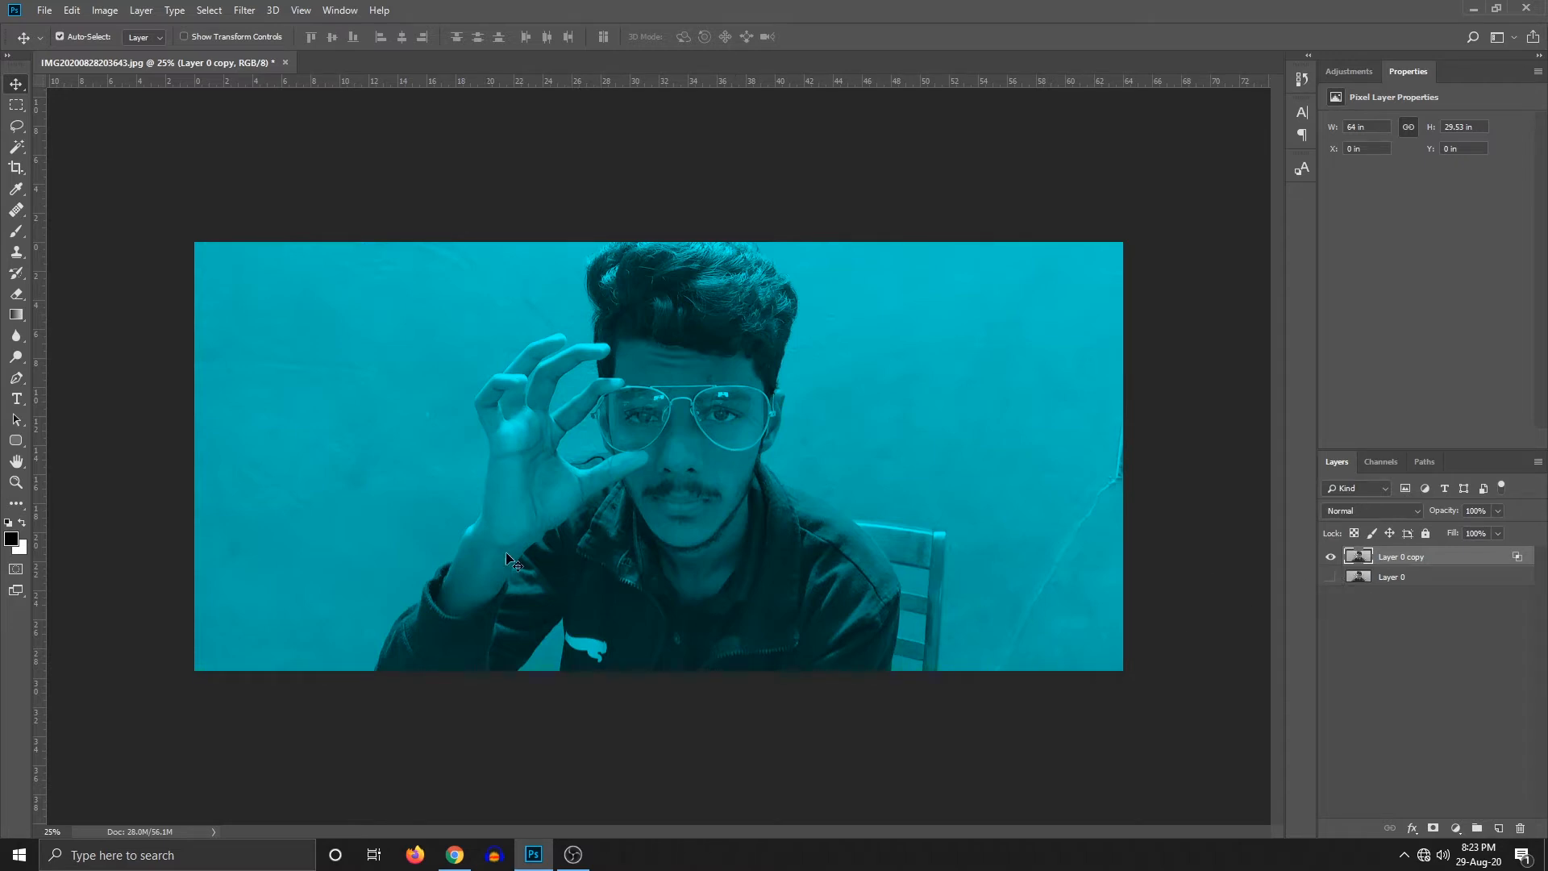
click(1330, 576)
Step: Shift Layer 0 copy right and slightly down with Free Transform, to X 2344 px and Y 1067 px
key(ctrl+t)
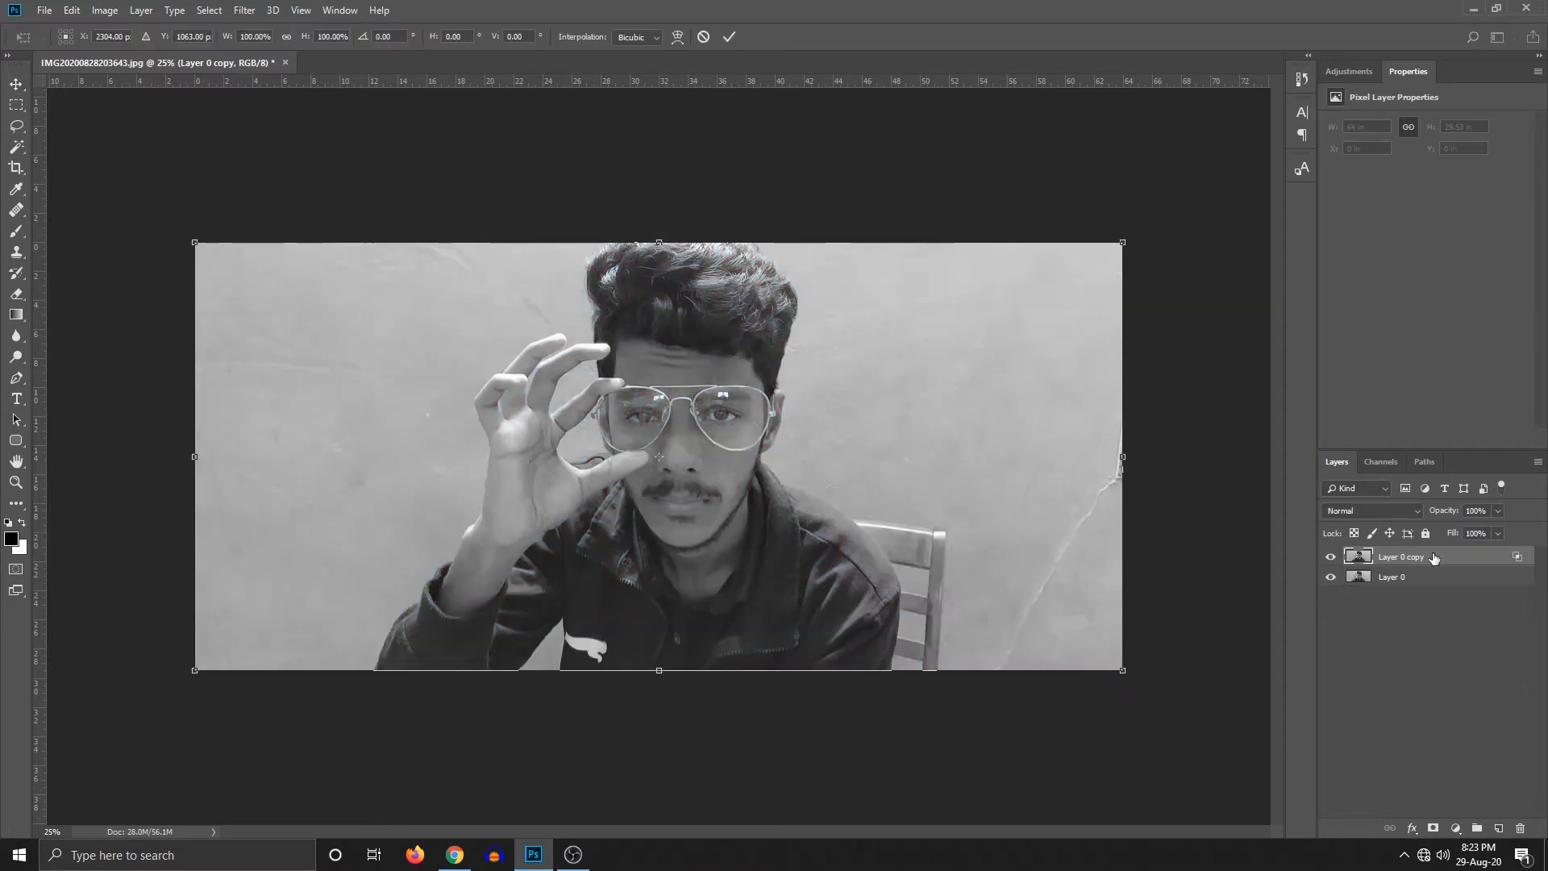
key(Right)
key(Right)
key(Right)
key(Right)
key(Right)
key(Right)
key(Right)
key(Right)
key(Right)
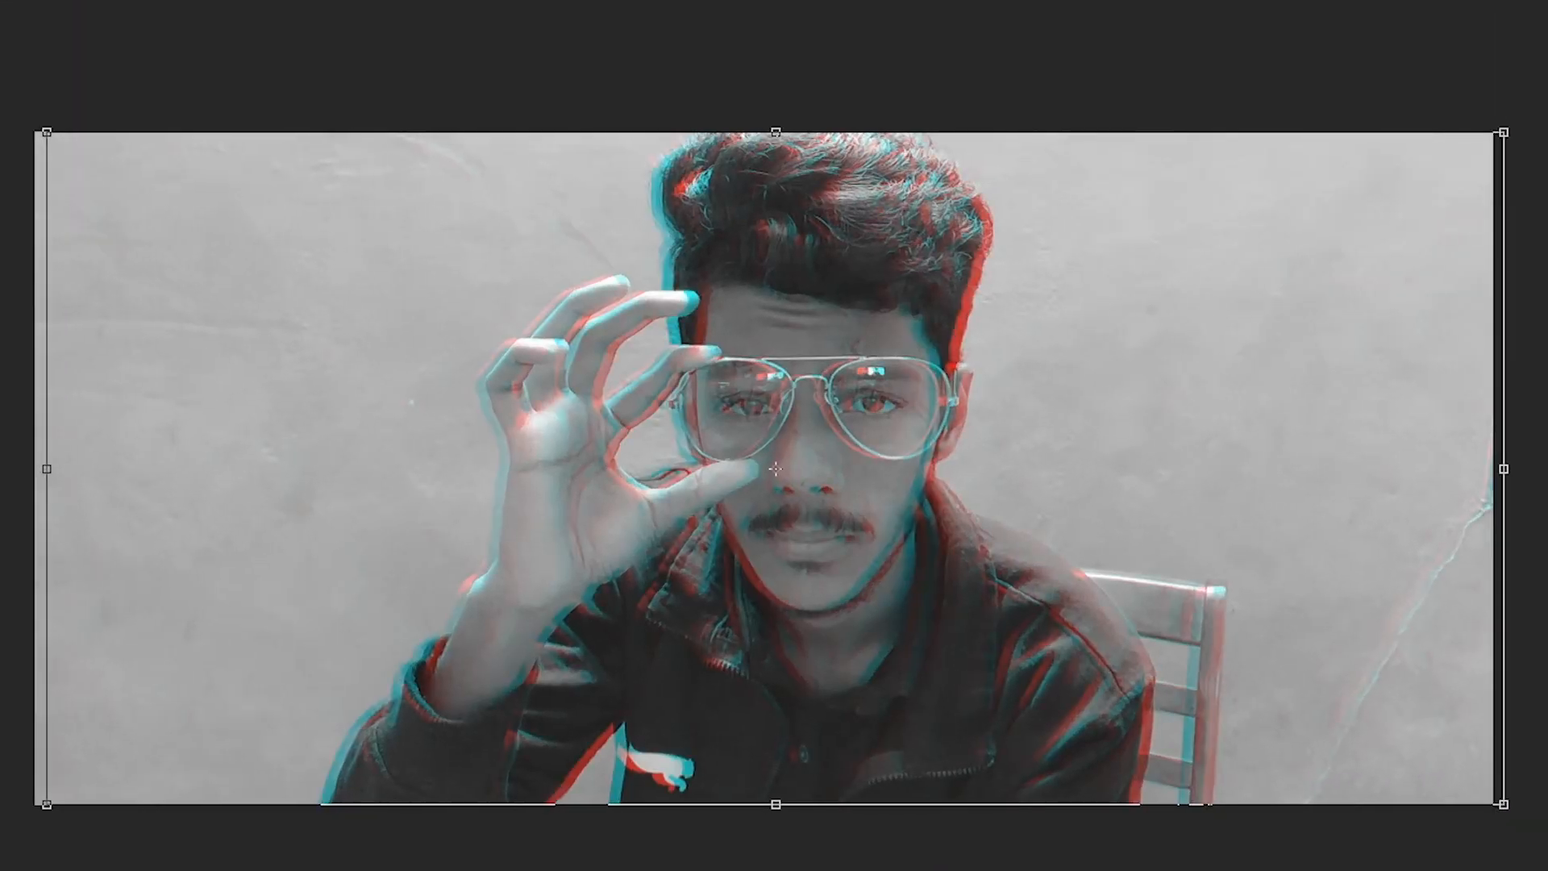
key(Right)
key(Right)
key(Right)
key(Left)
key(Left)
key(Left)
key(Left)
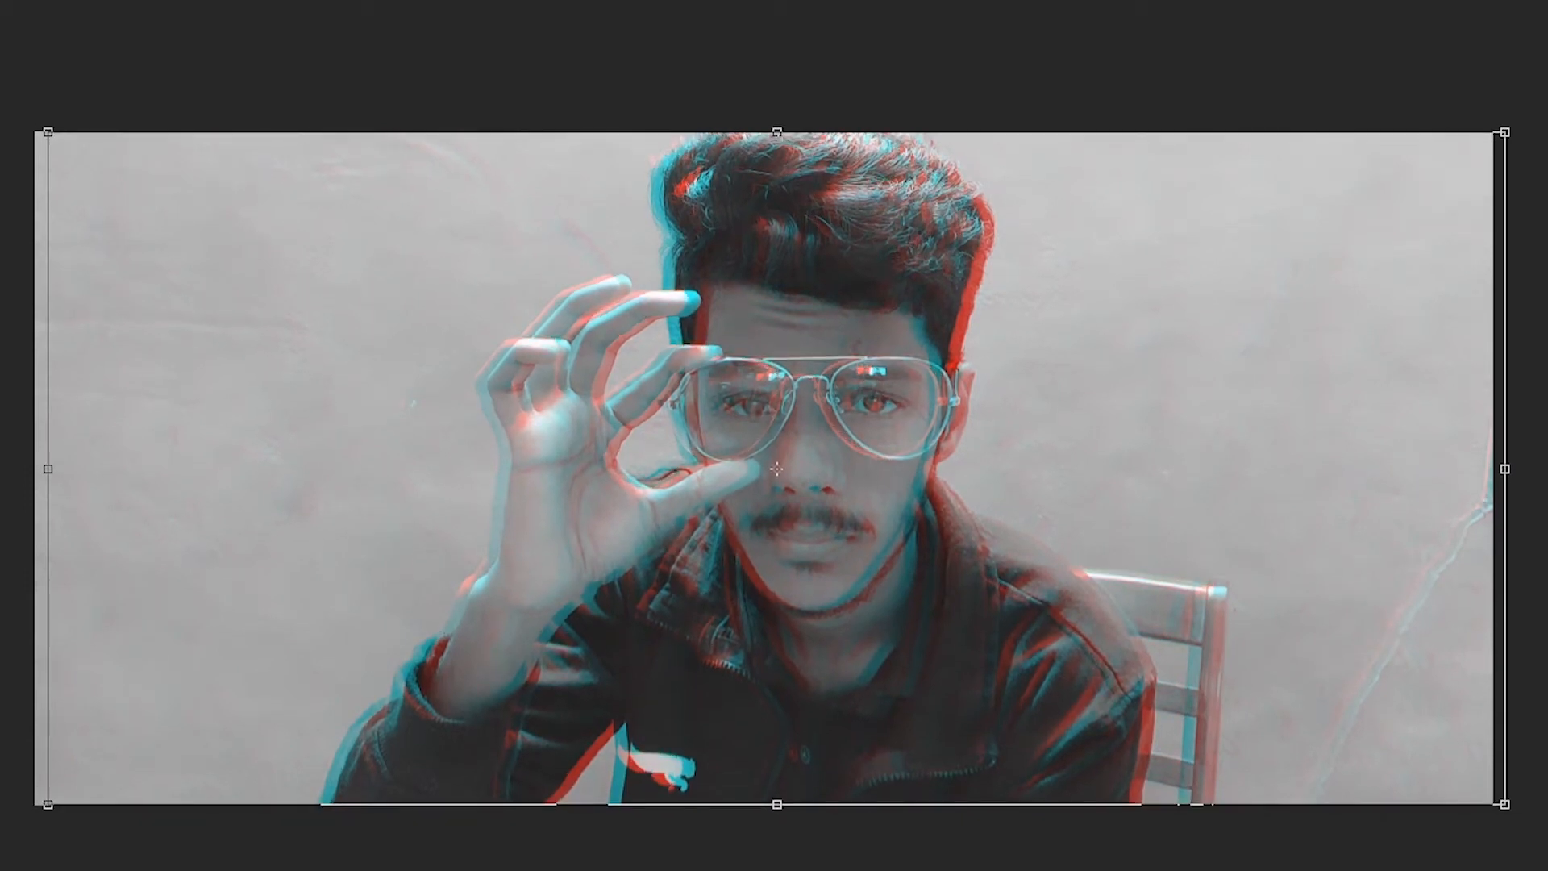
key(Down)
key(Down)
key(Down)
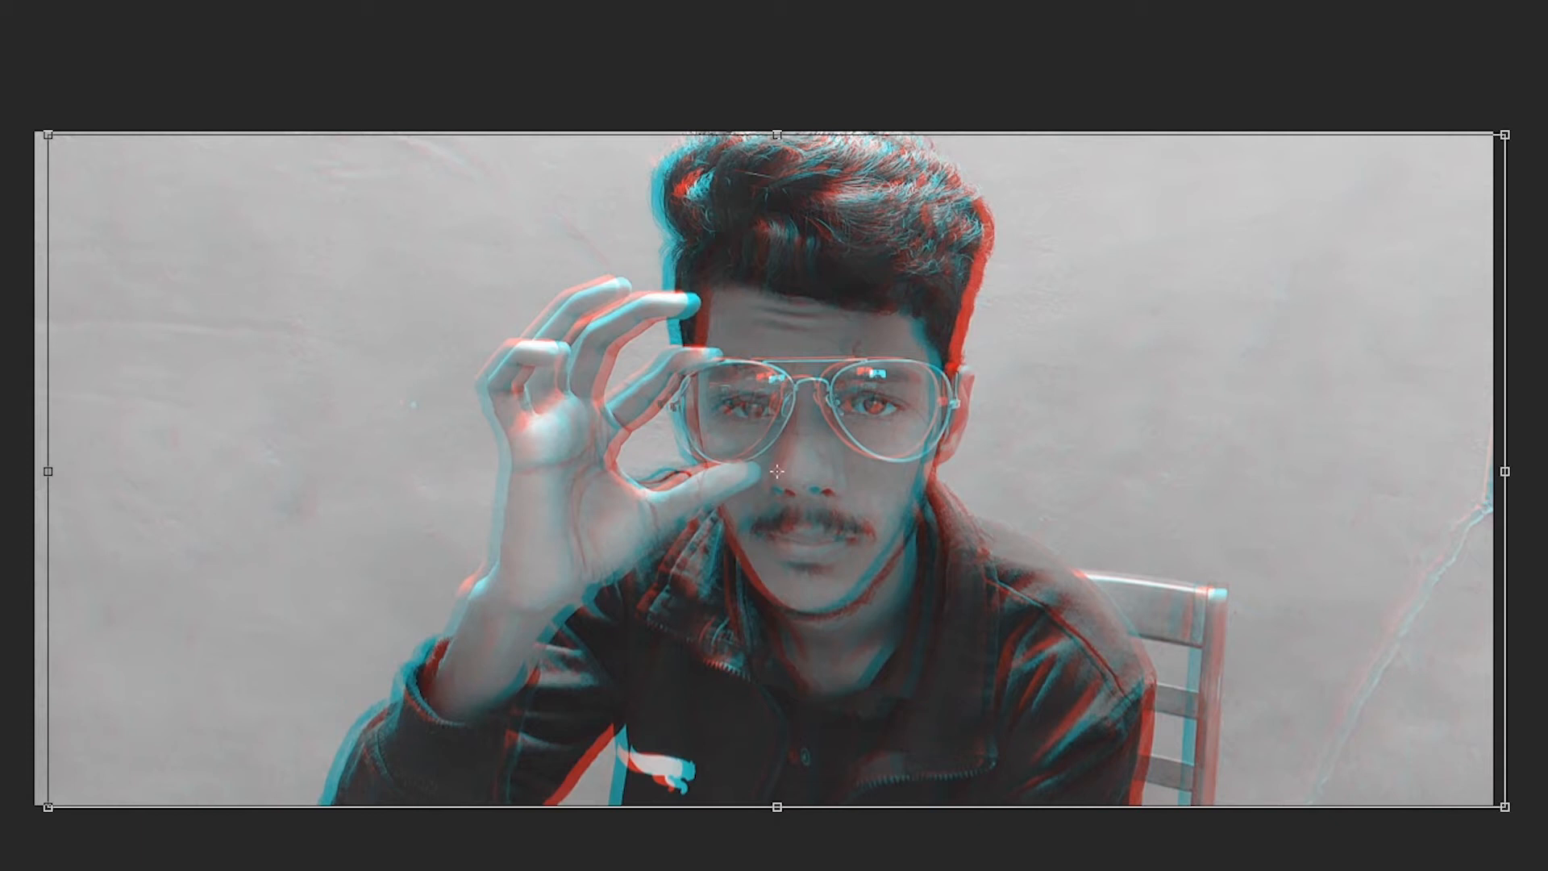
key(Up)
key(Up)
key(Up)
key(Left)
key(Left)
key(Down)
key(Down)
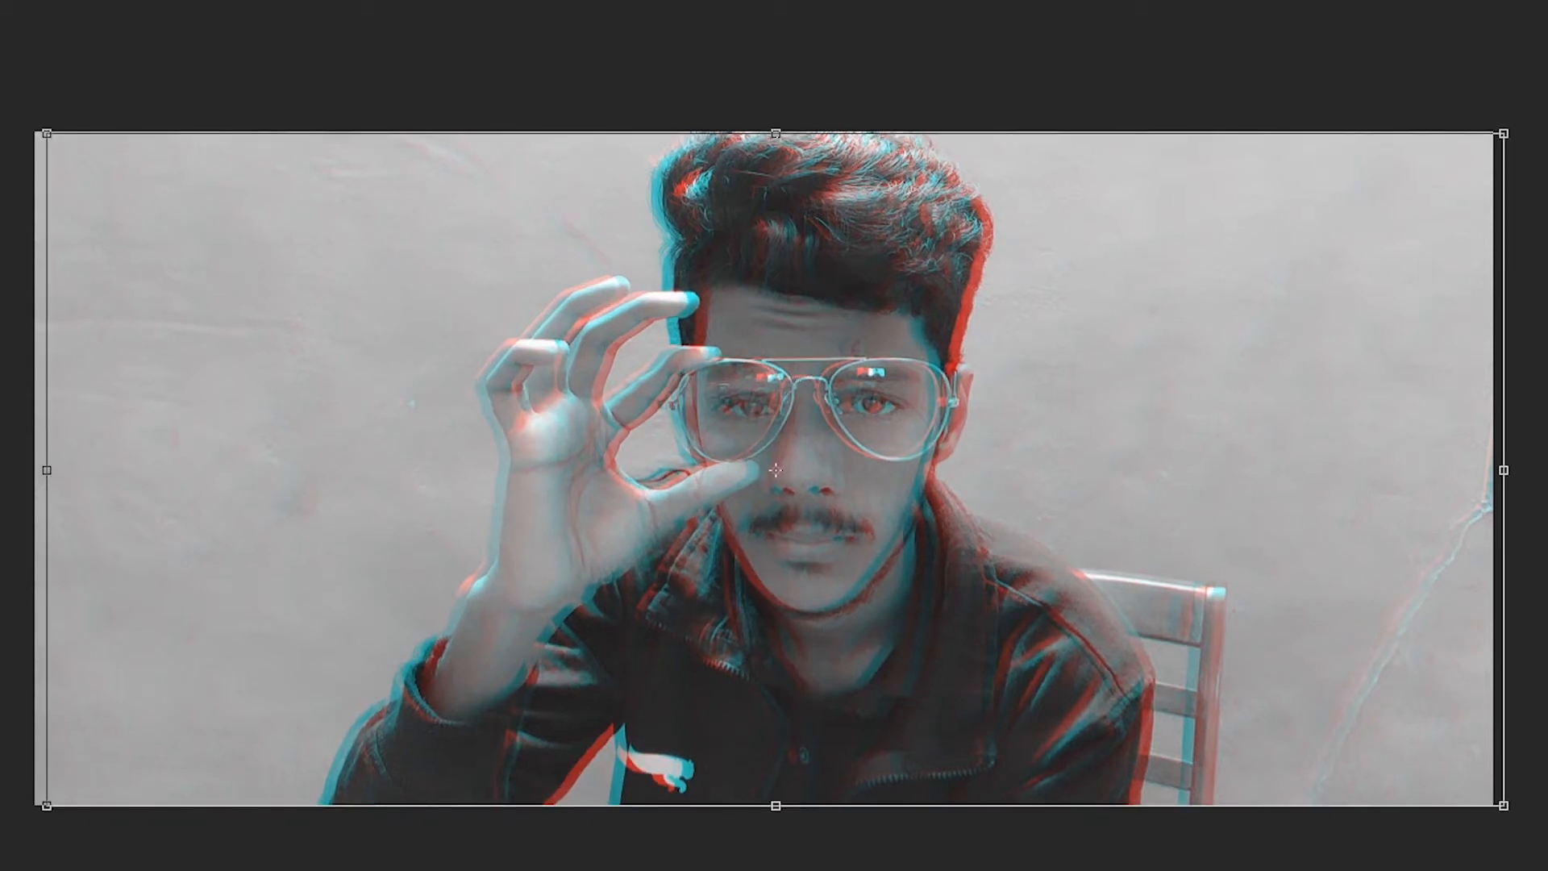
key(Right)
key(Right)
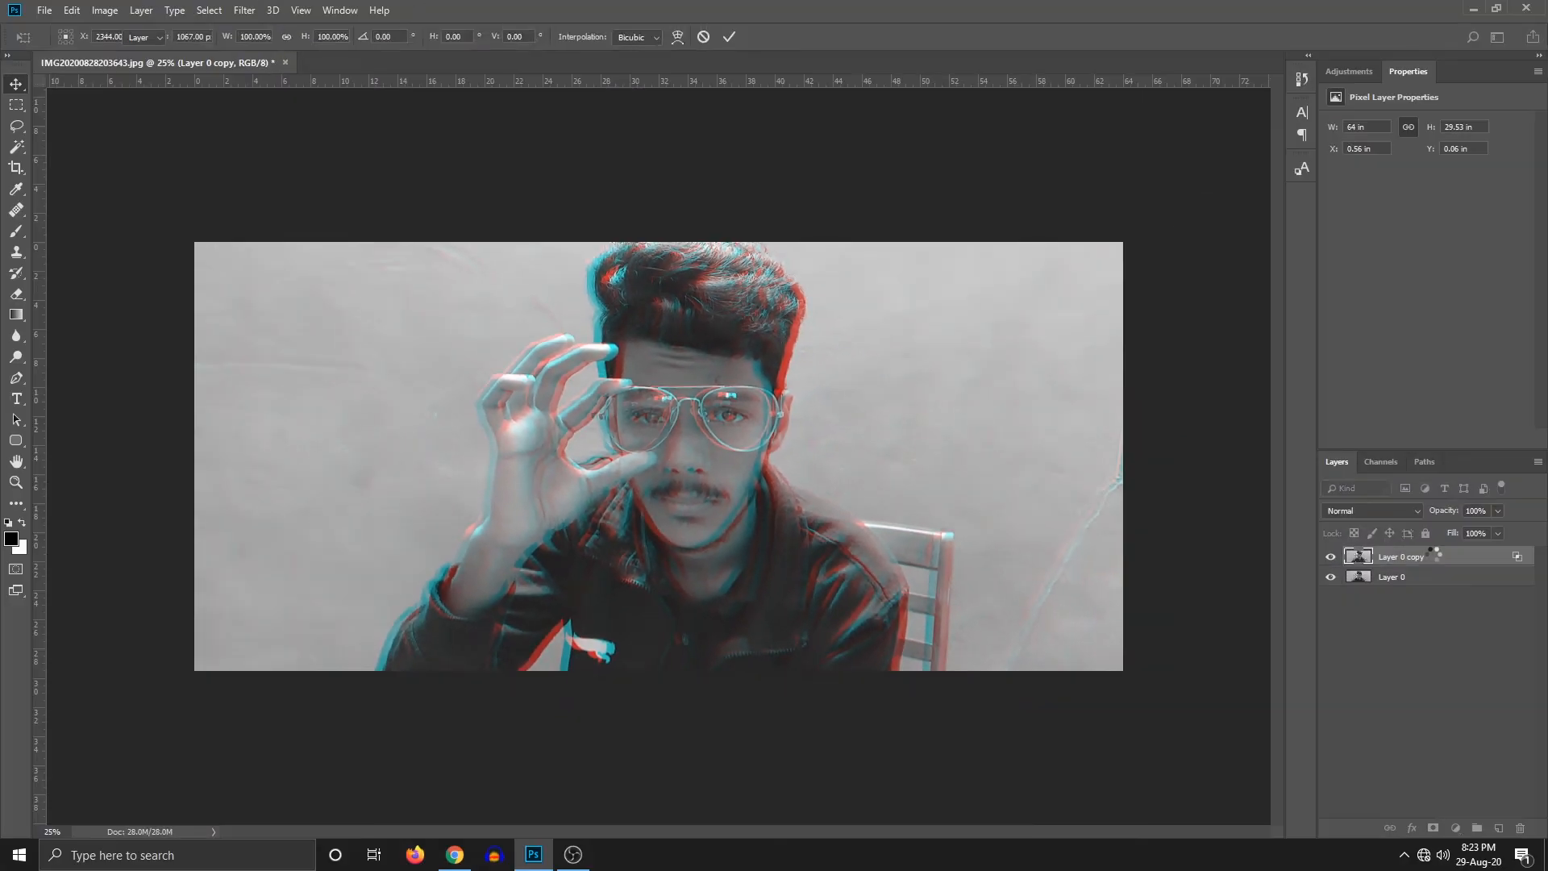
key(Return)
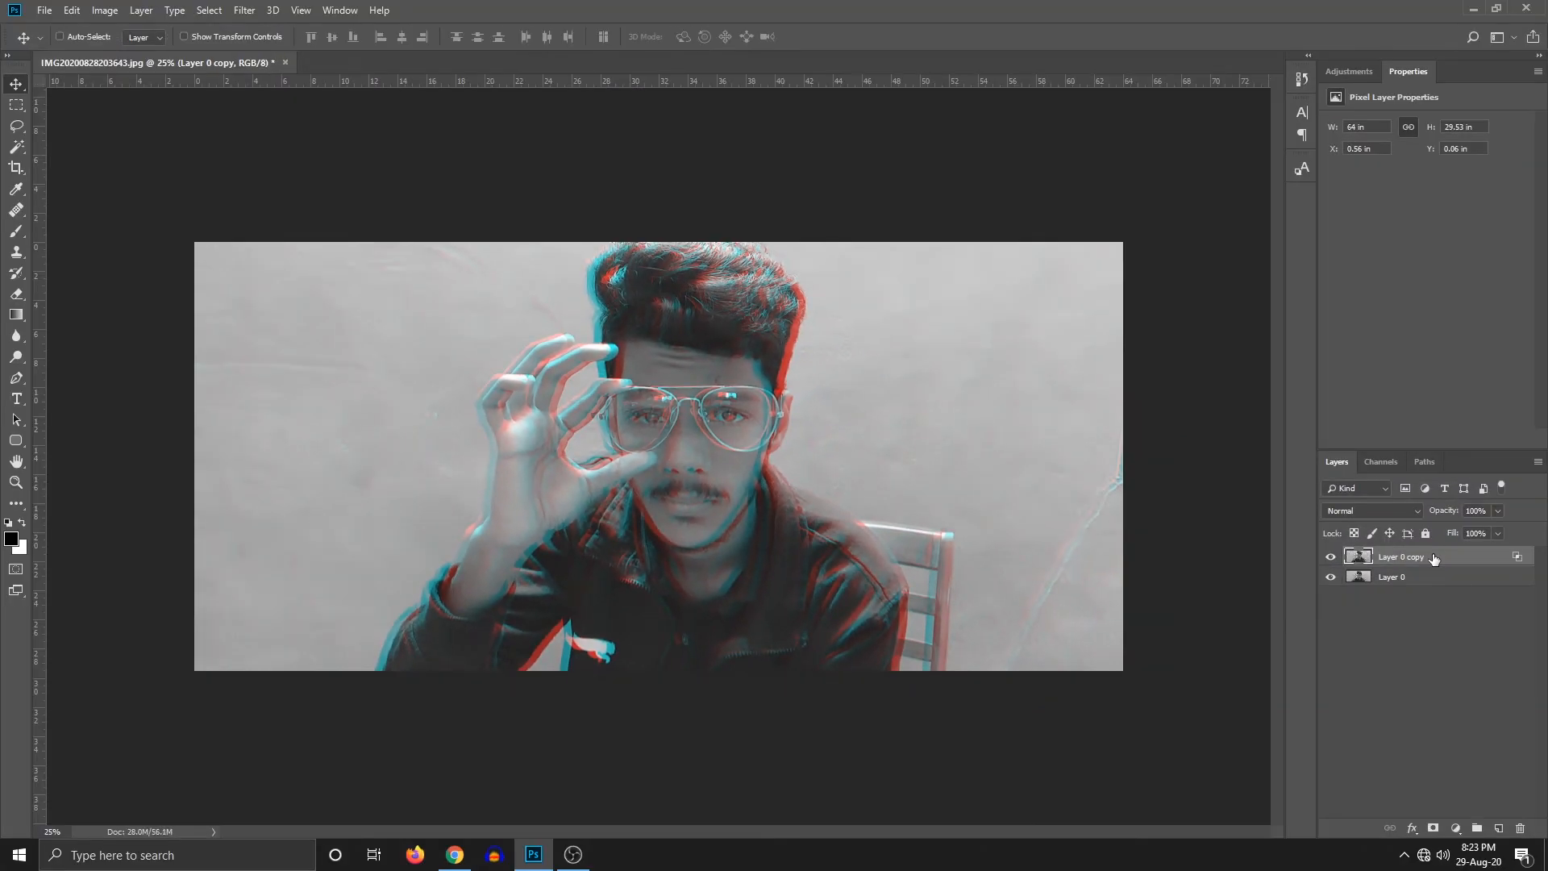
Step: Duplicate the shifted Layer 0 copy and, in the duplicate's blending options, enable the red channel and disable the green channel
key(ctrl+0)
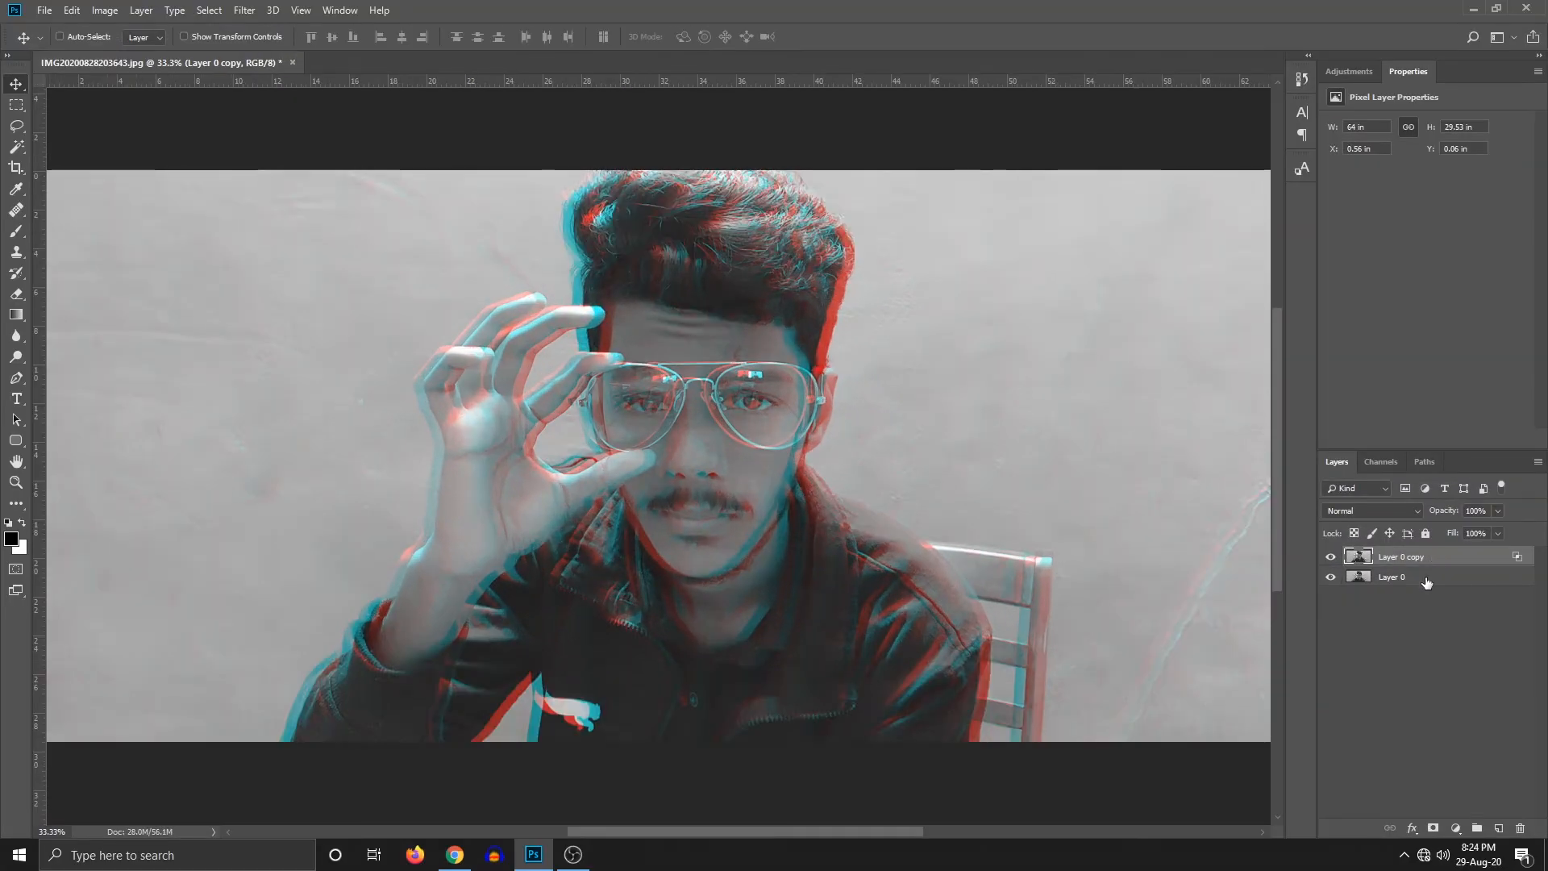
key(ctrl+j)
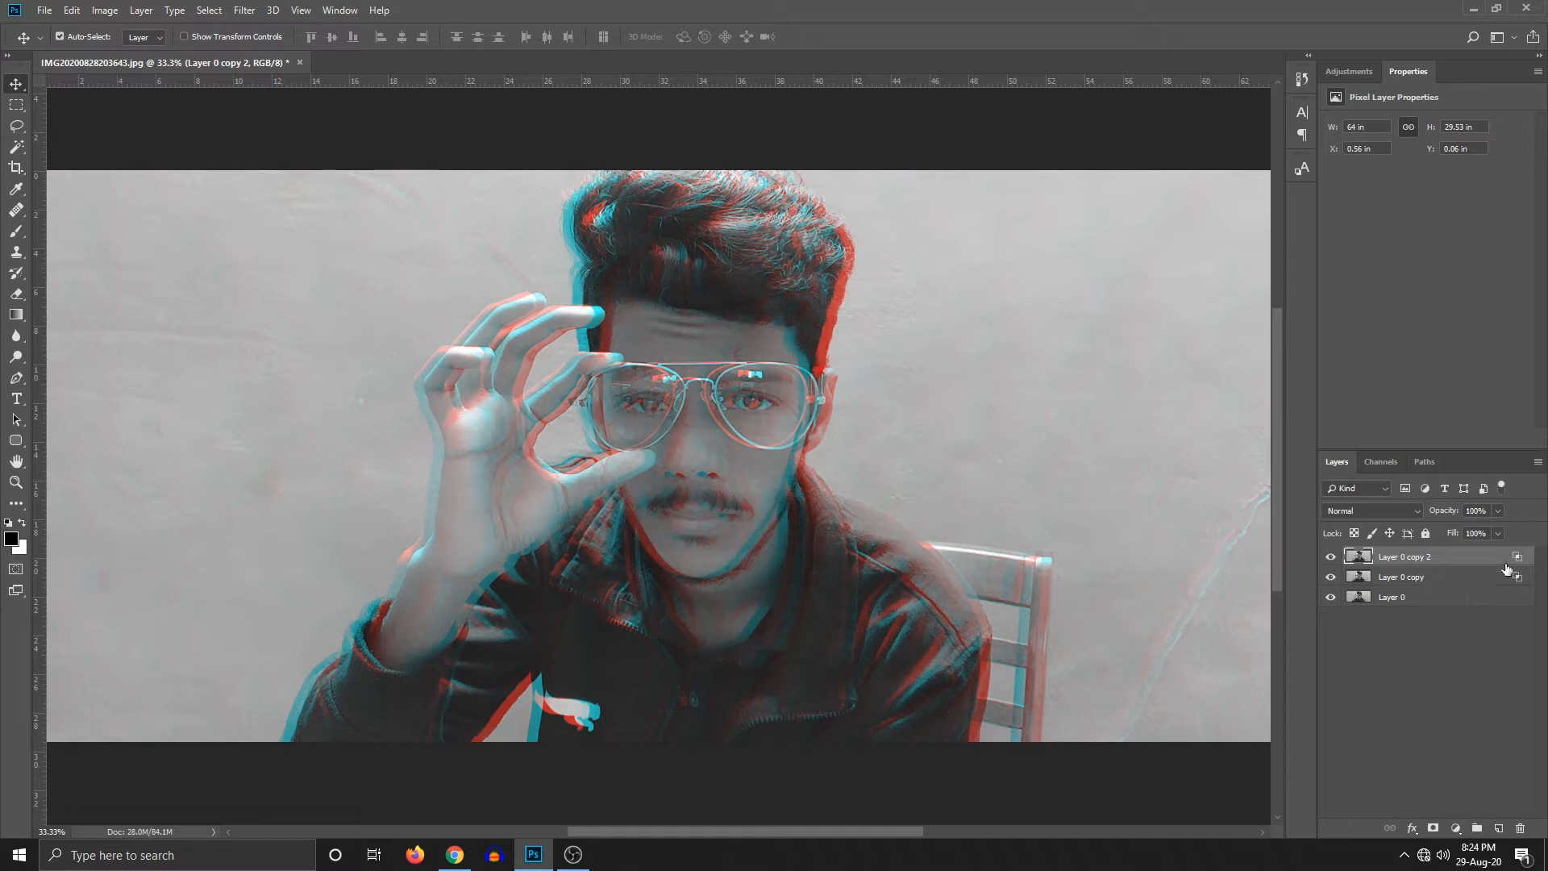
double_click(1431, 564)
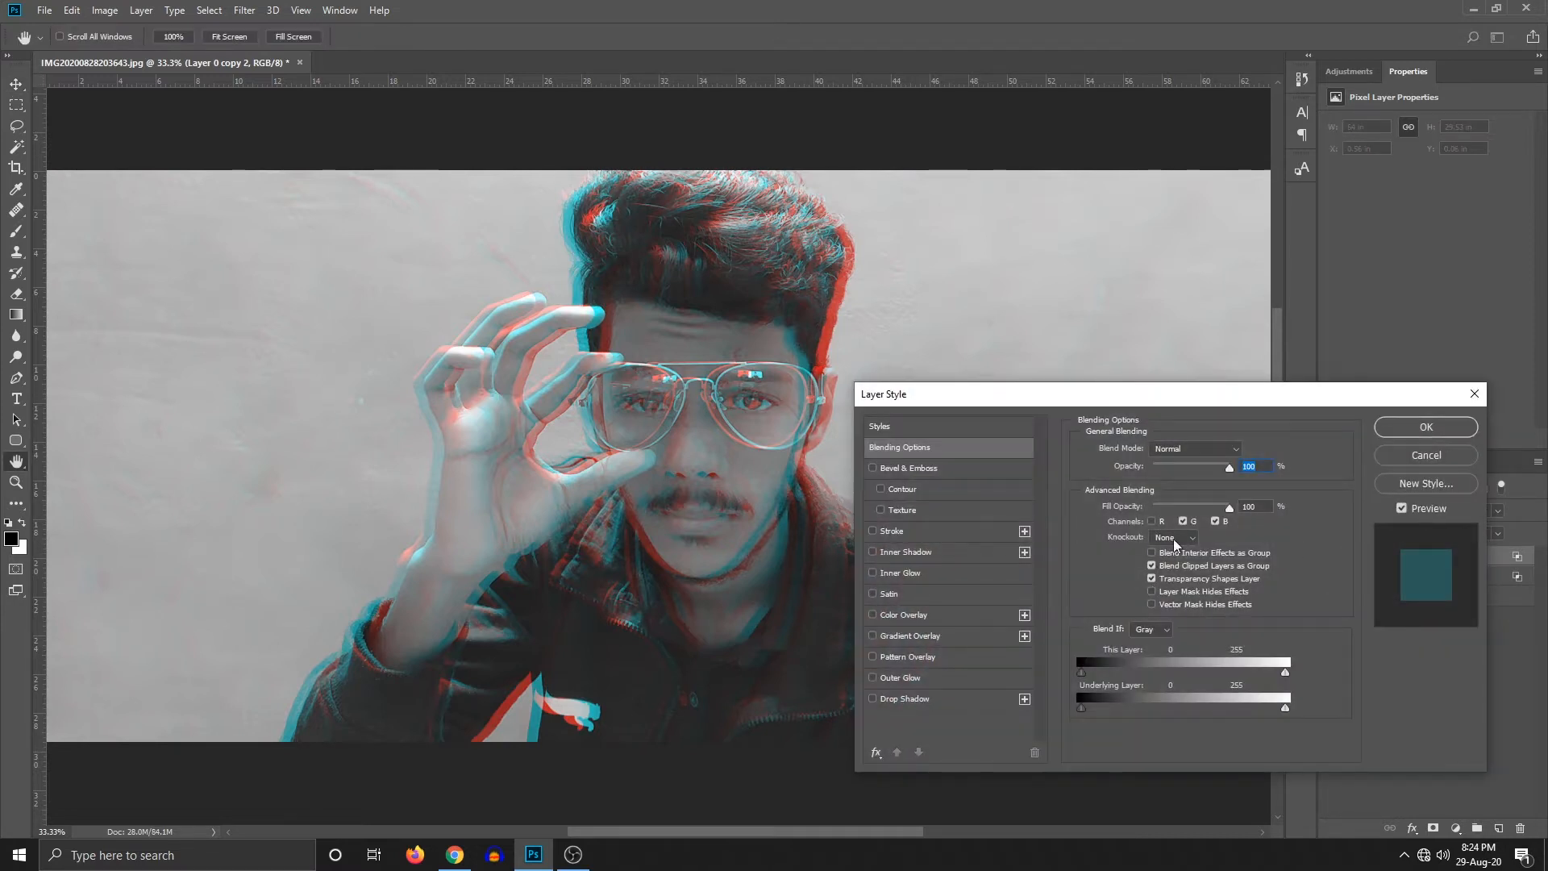
click(1151, 520)
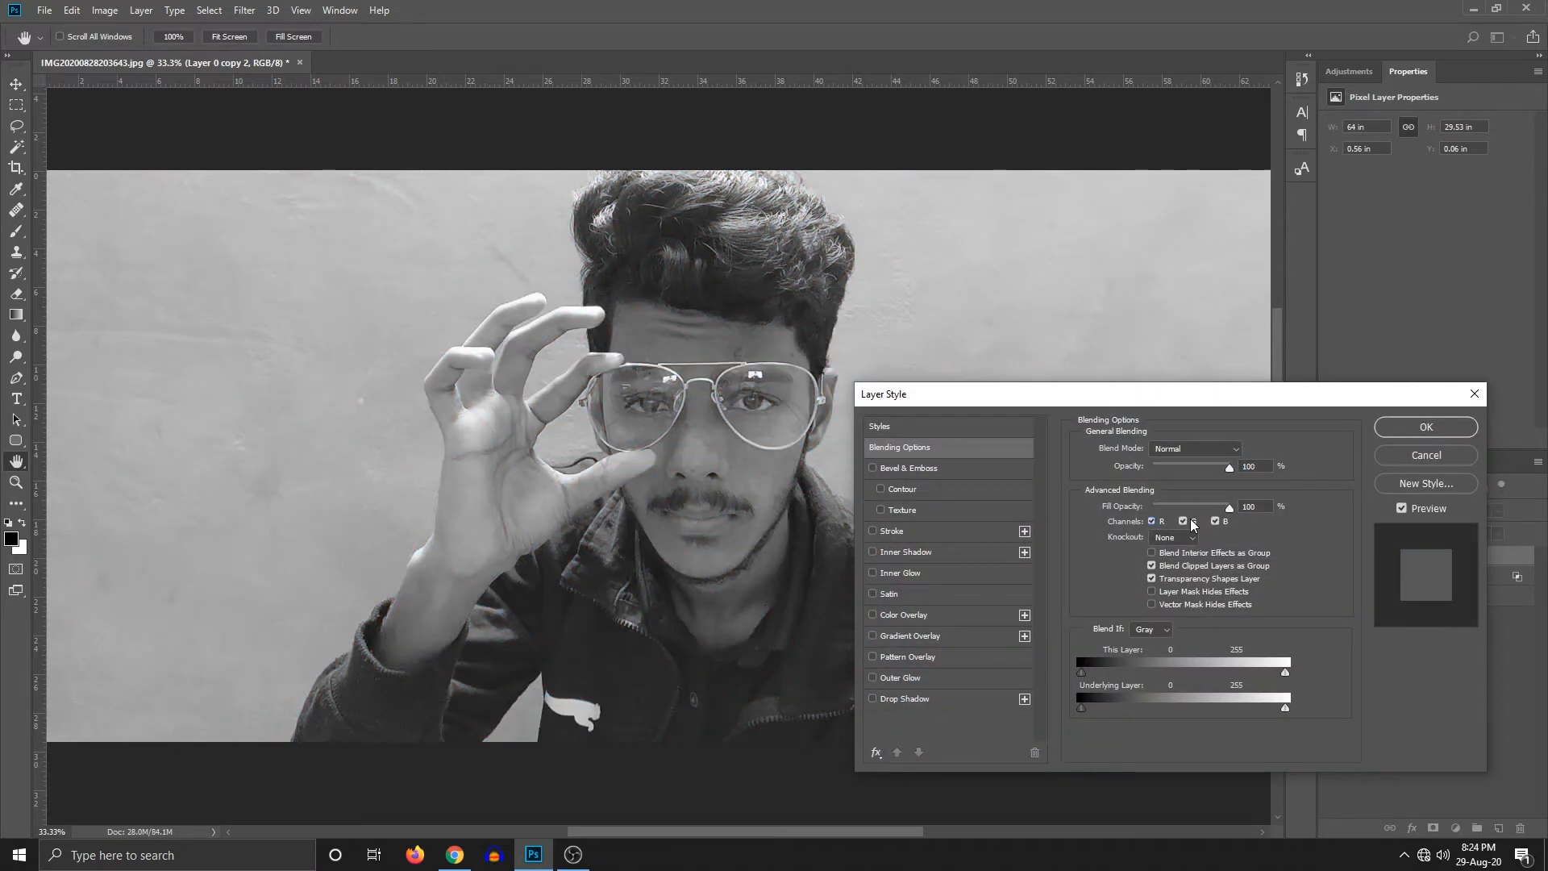
click(1188, 522)
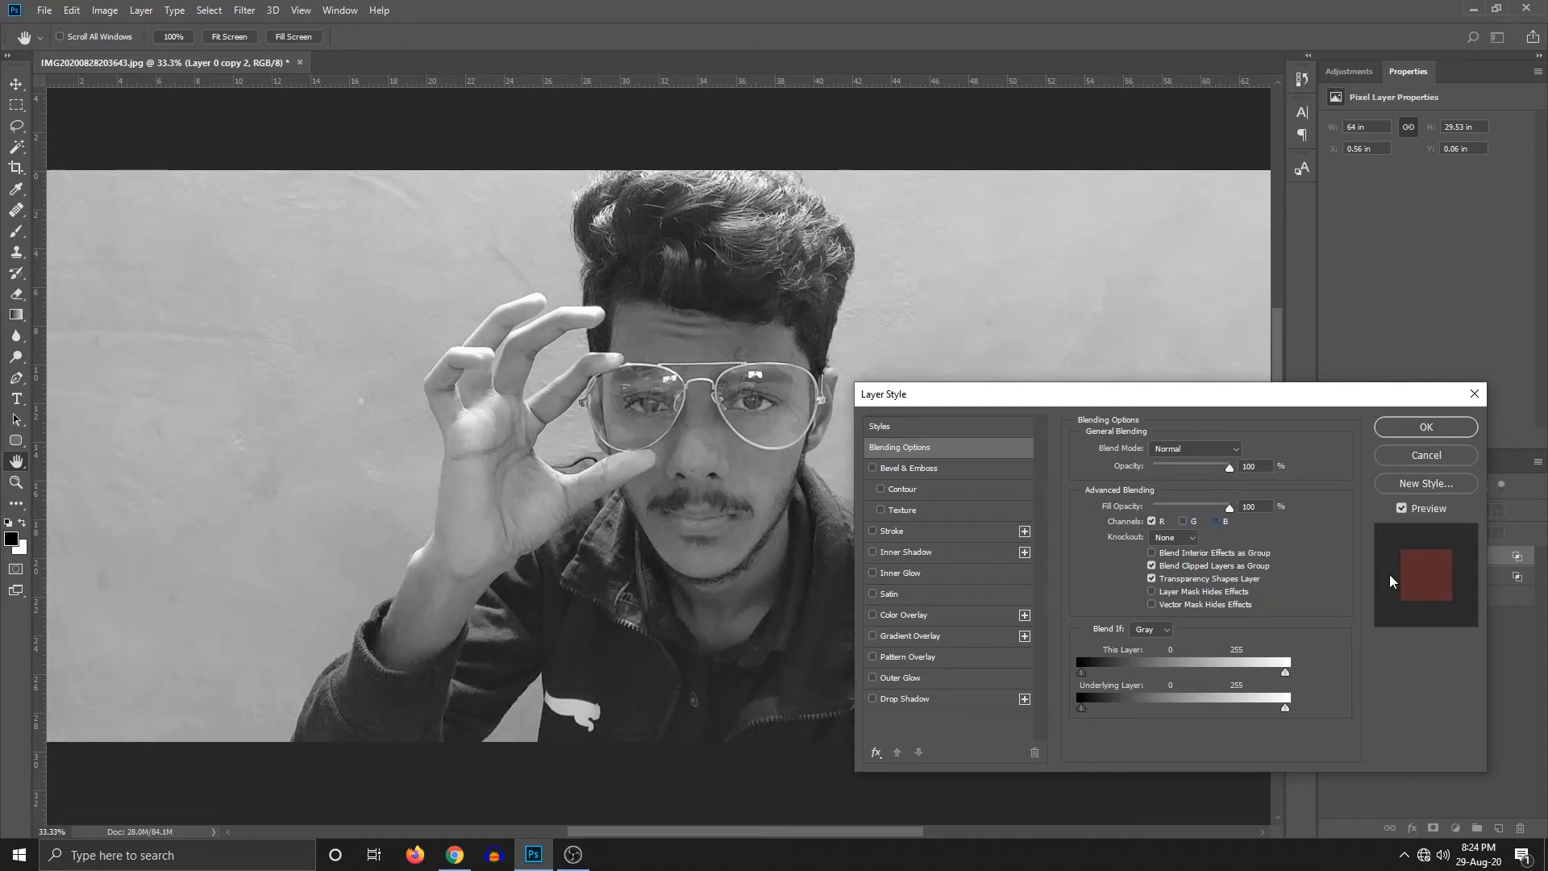
click(1425, 427)
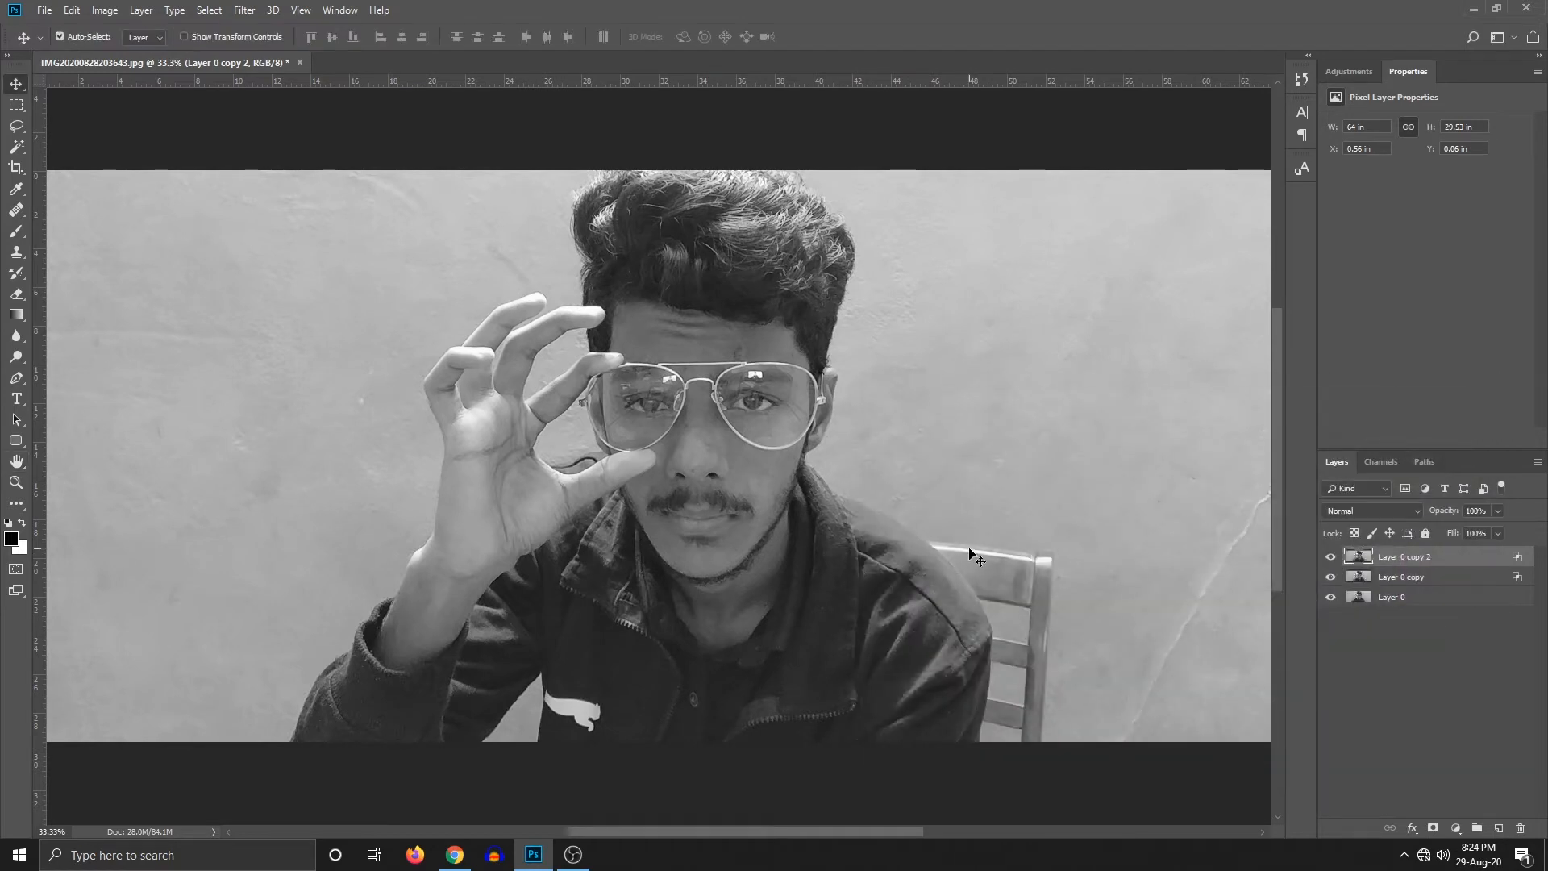
Step: Shift Layer 0 copy 2 left and slightly down with Free Transform, to X 2299 px and Y 1073 px
key(ctrl+t)
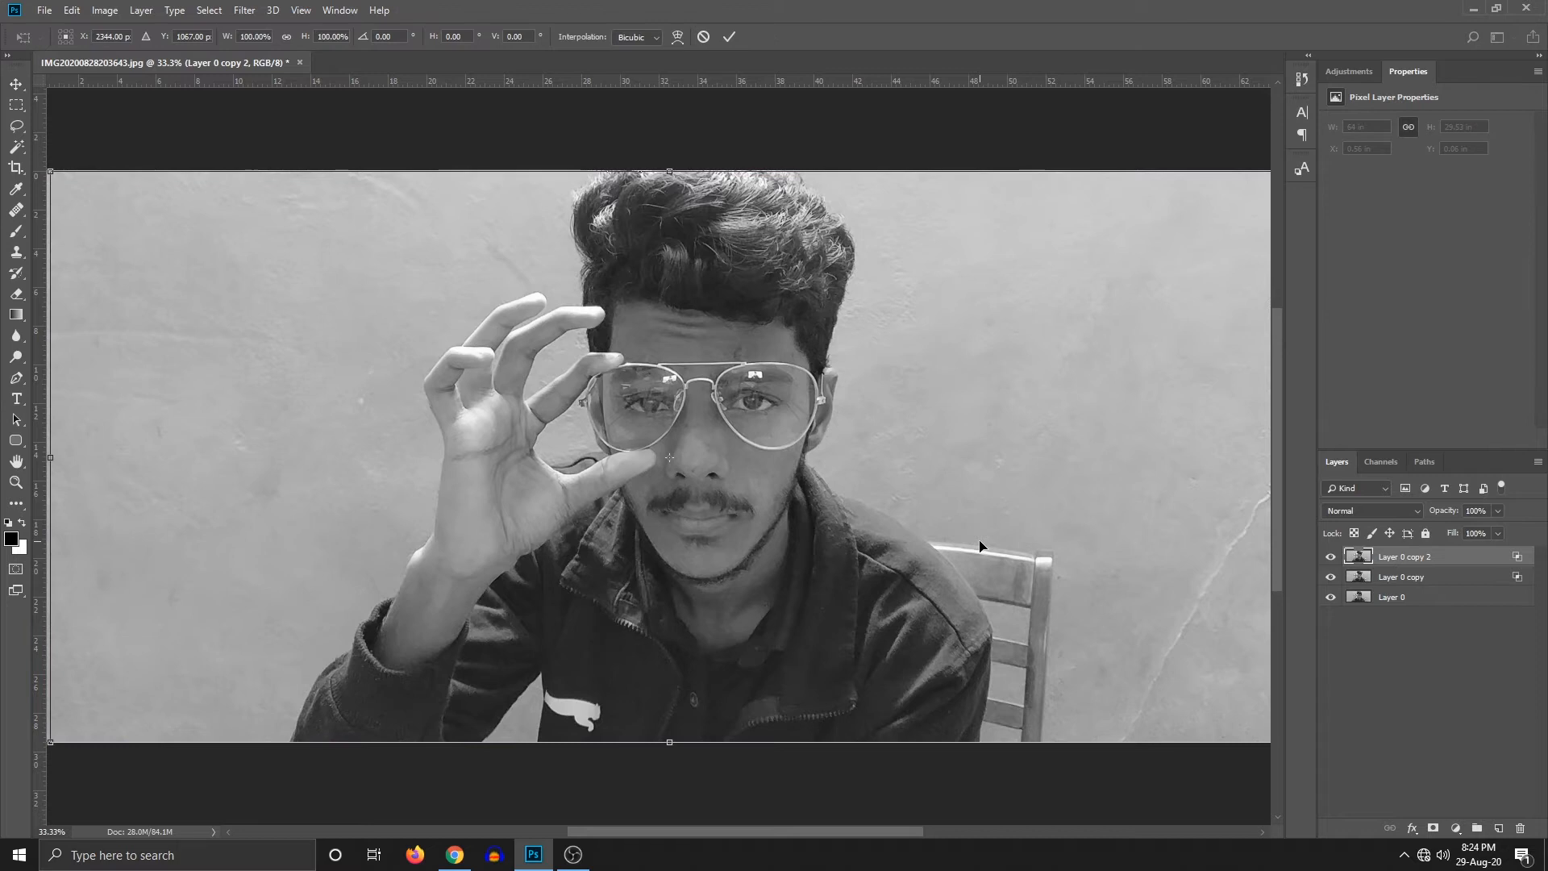
key(Left)
key(Left)
key(Left)
key(Left)
key(Left)
key(Left)
key(Left)
key(Left)
key(Left)
key(Left)
key(Left)
key(Left)
key(Left)
key(Left)
key(Left)
key(Left)
key(Left)
key(Left)
key(Left)
key(Left)
key(Left)
key(Left)
key(Left)
key(Left)
key(Left)
key(Left)
key(Left)
key(Left)
key(Left)
key(Left)
key(Left)
key(Left)
key(Left)
key(Left)
key(Left)
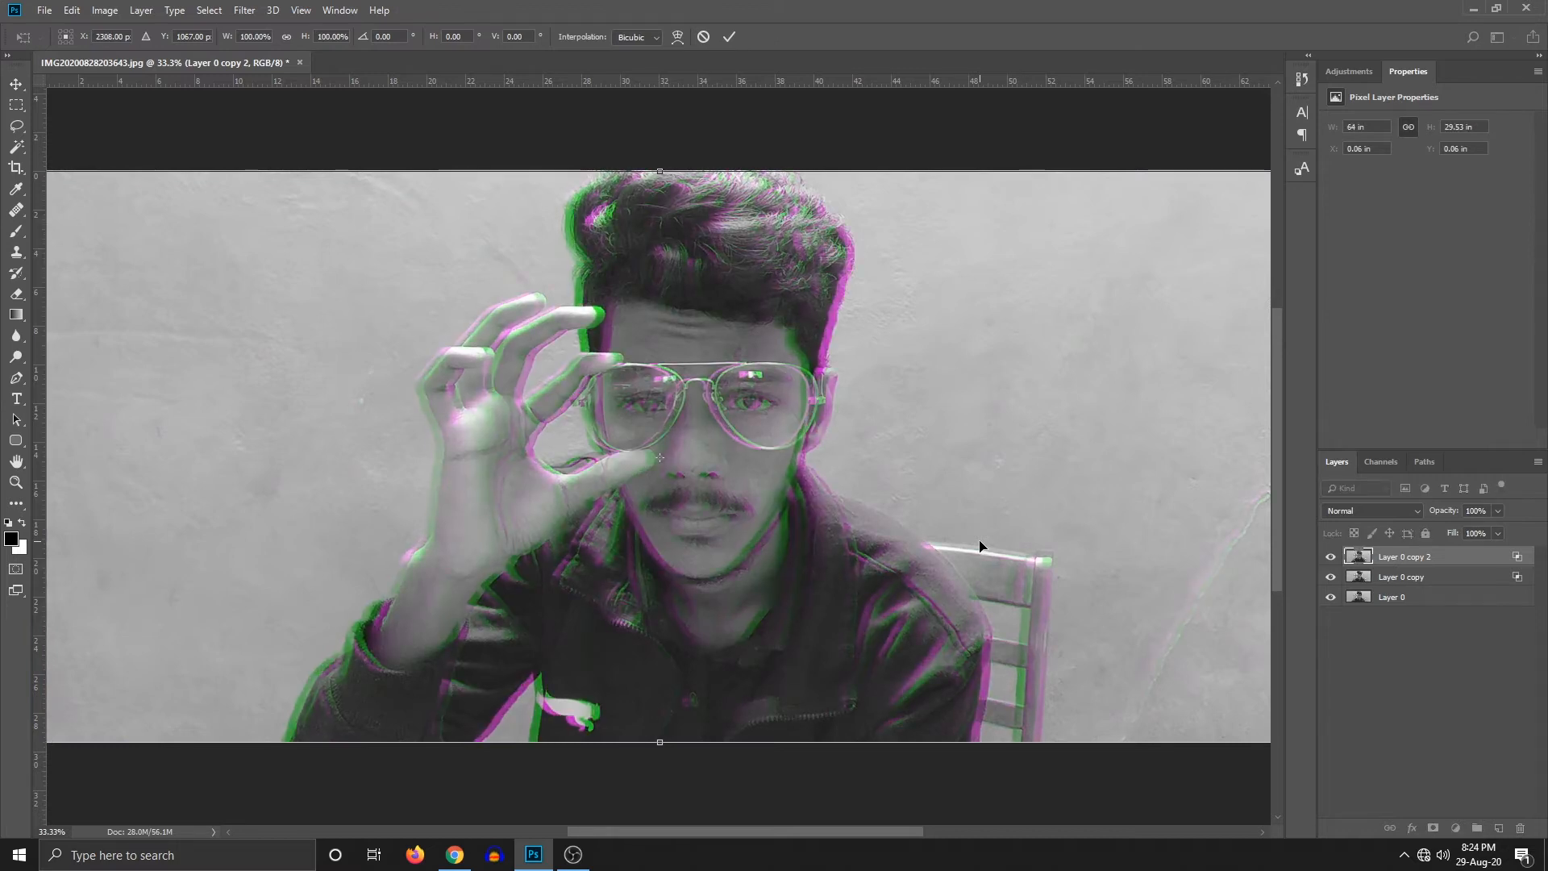
key(Down)
key(Down)
key(Down)
key(Down)
key(Down)
key(Down)
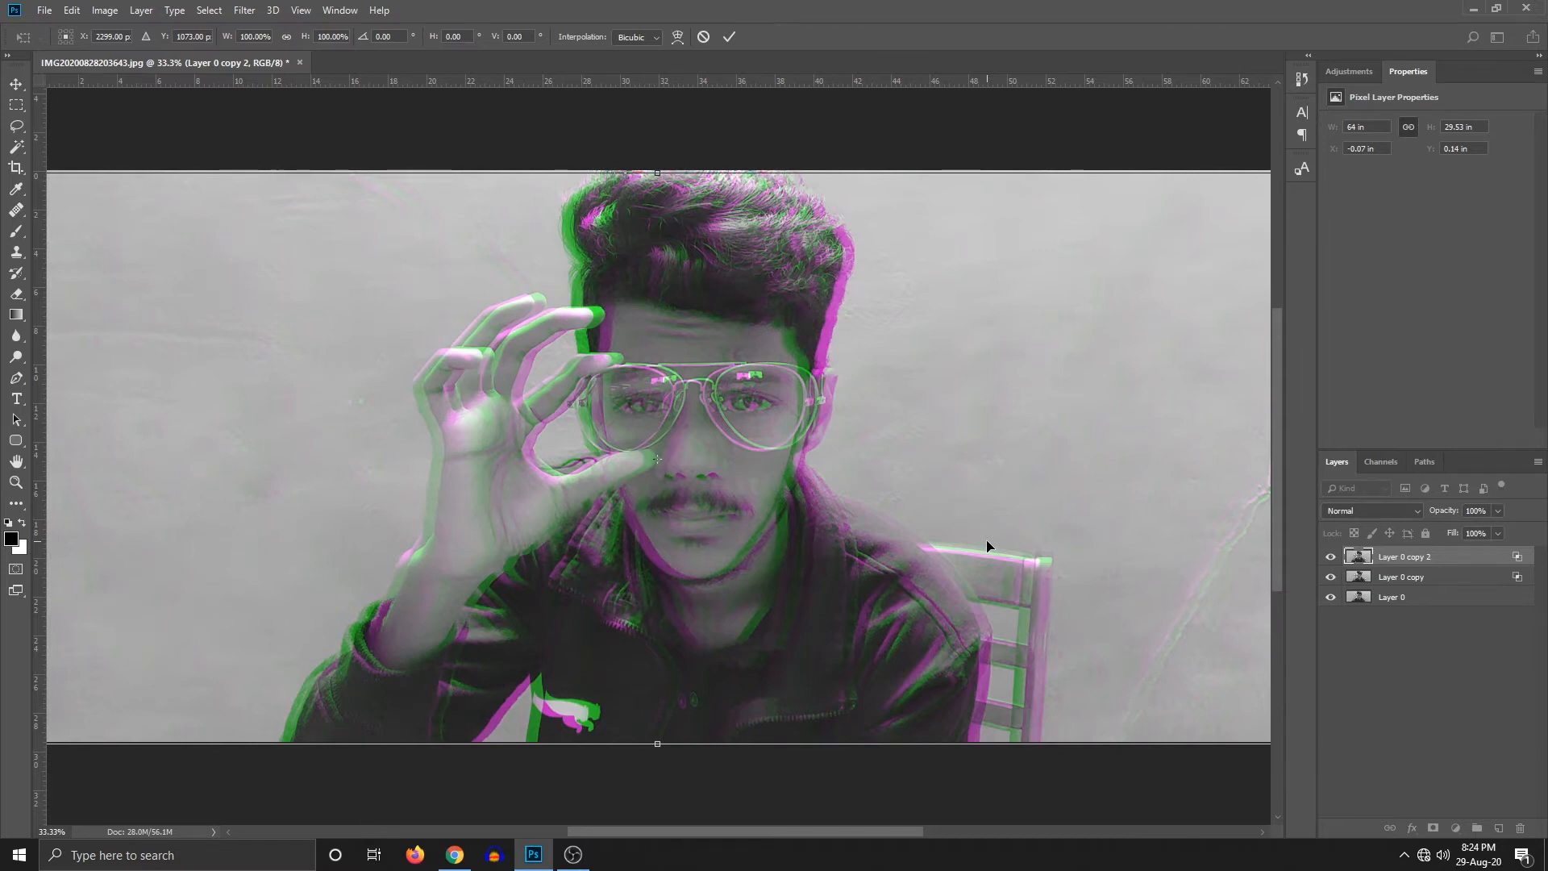
key(Return)
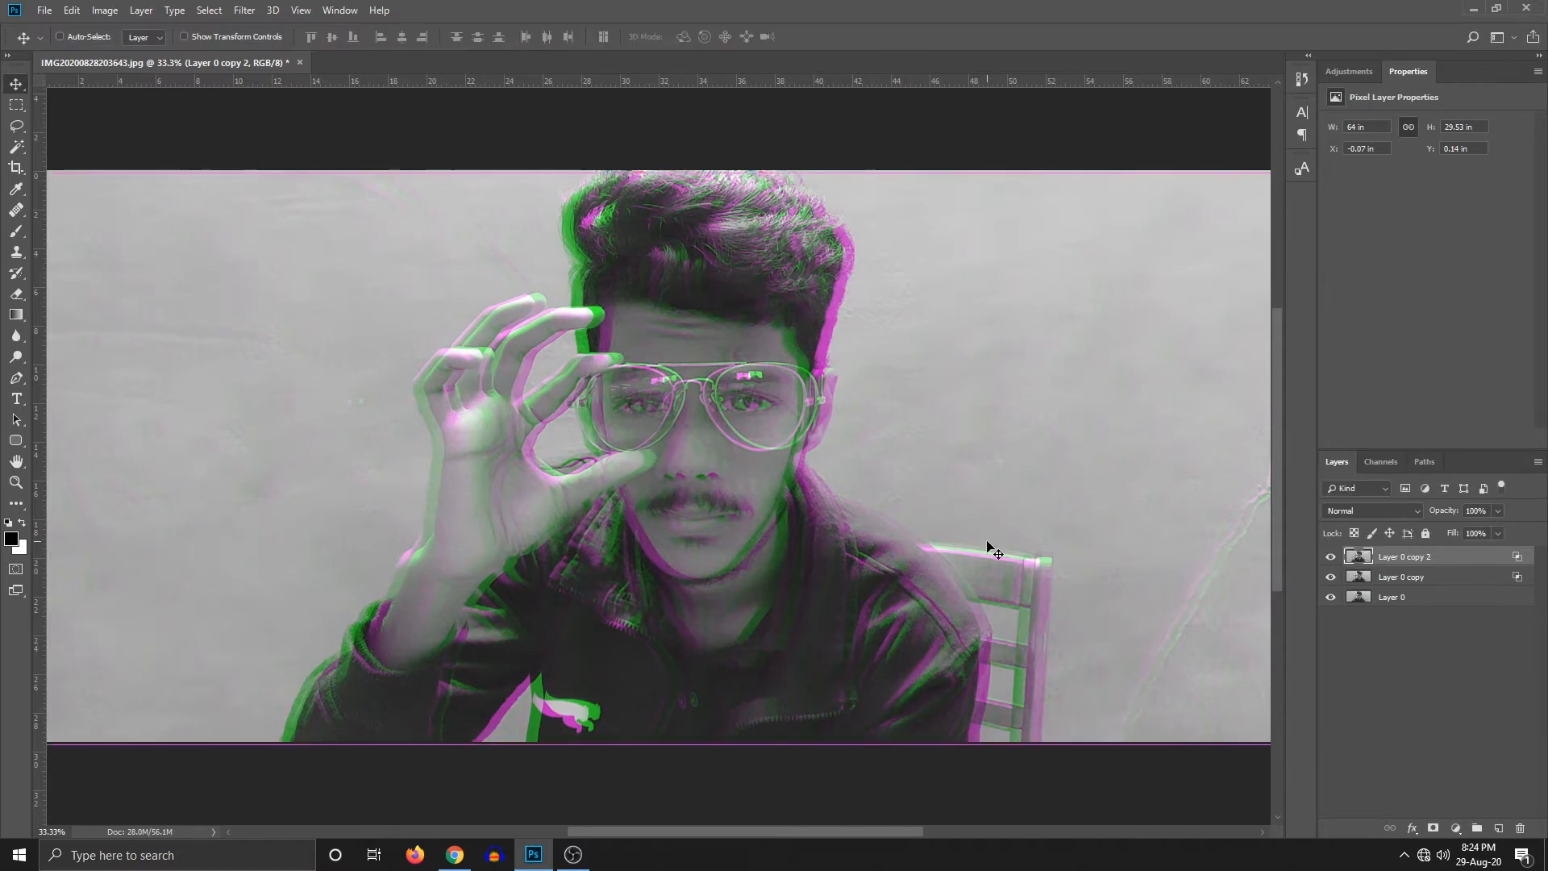
Step: Try combining Layer 0 and its two copies into one layer group
key(ctrl+minus)
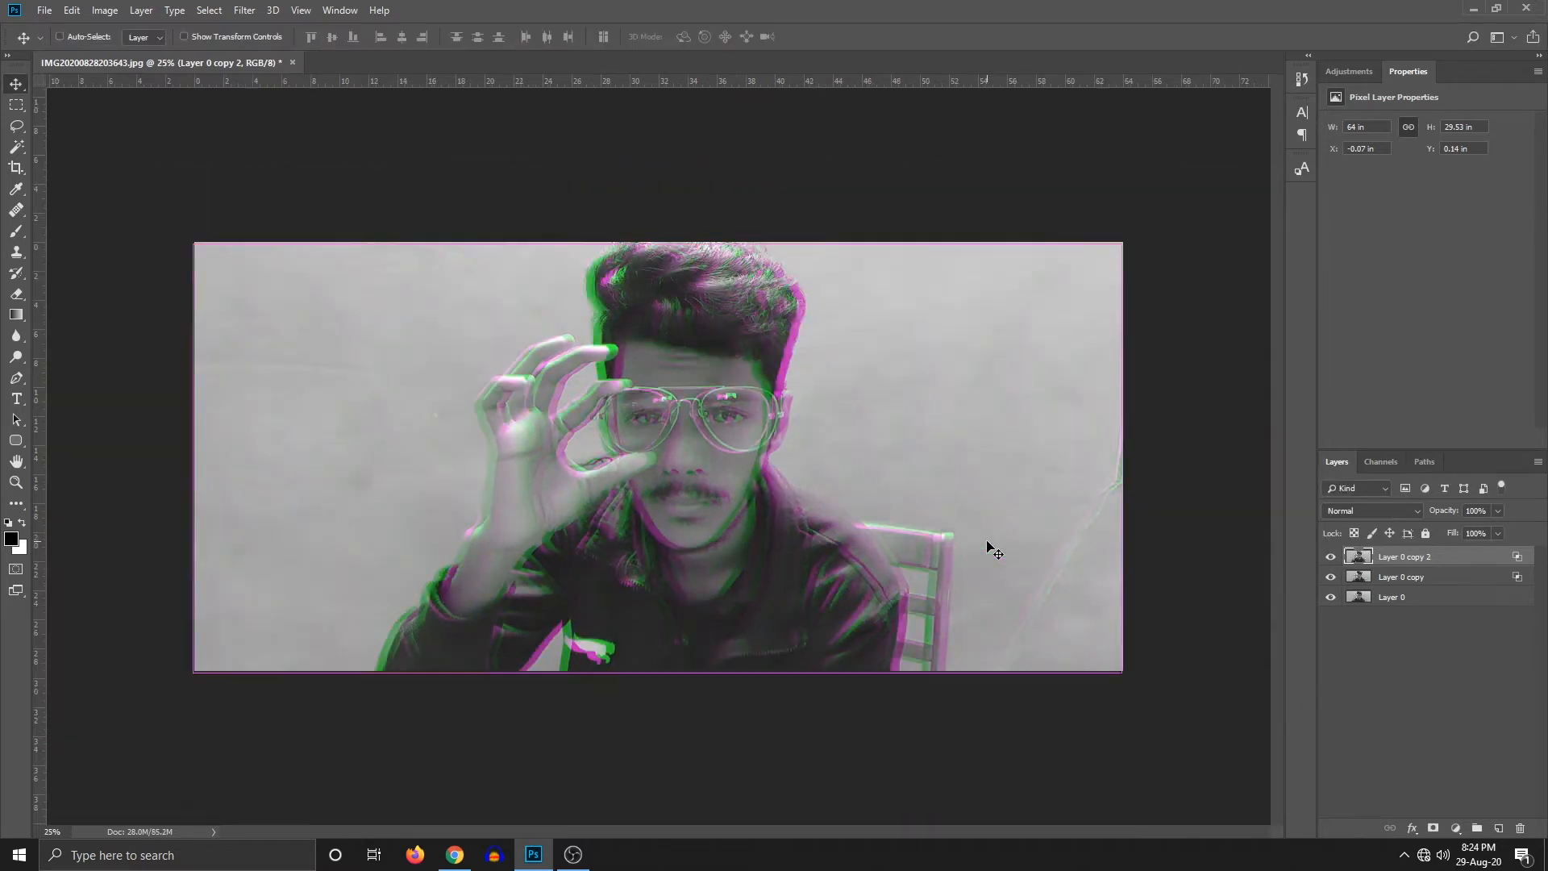
key(ctrl+plus)
key(ctrl+plus)
ctrl+click(1409, 598)
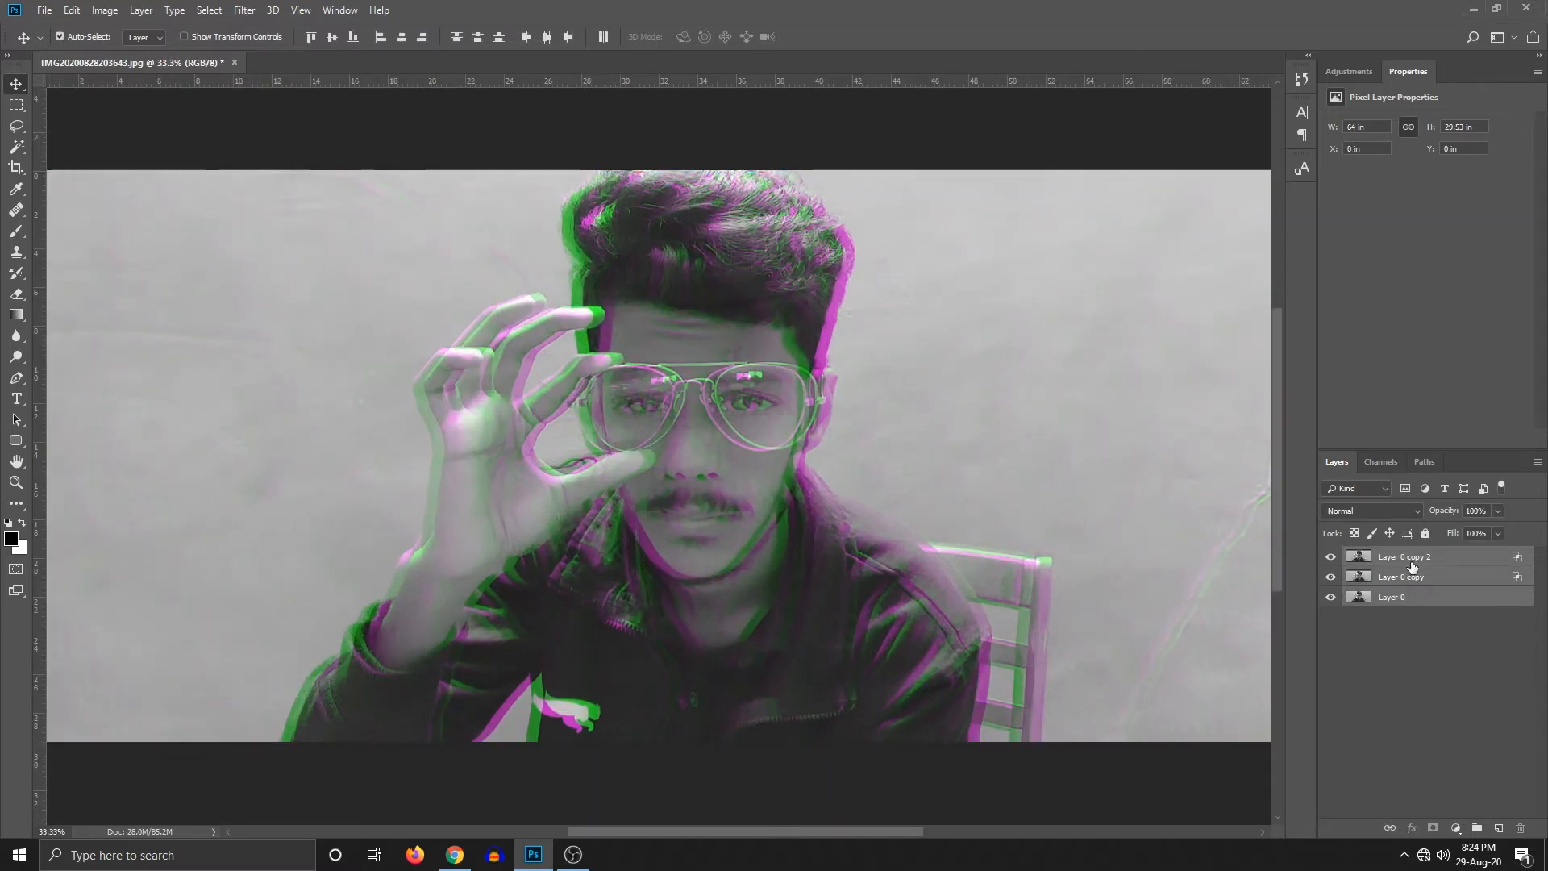
key(ctrl+g)
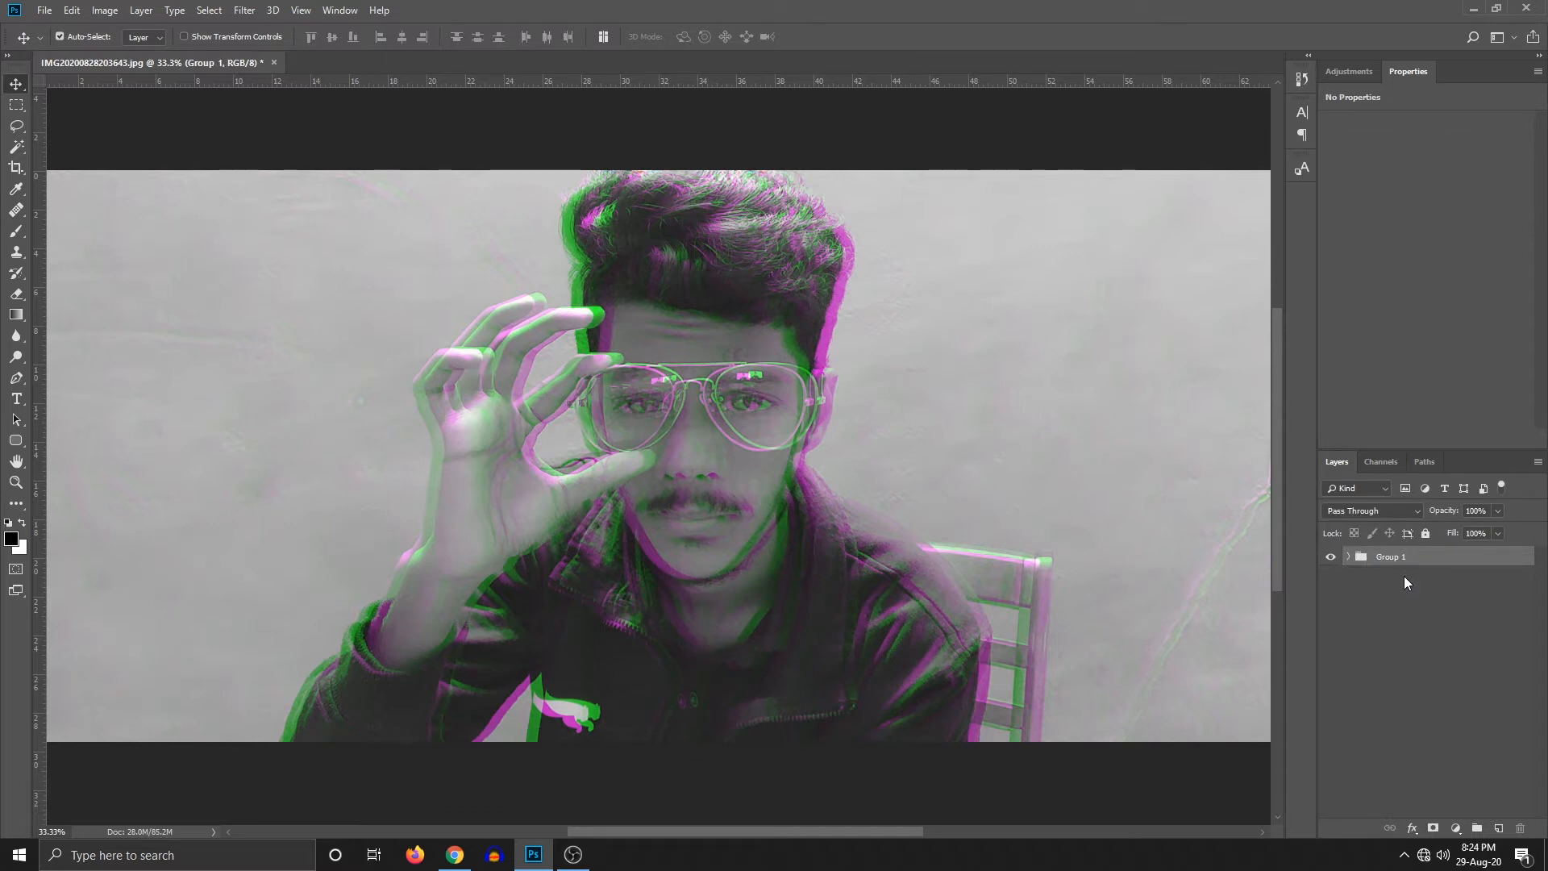
key(ctrl+shift+g)
click(1438, 616)
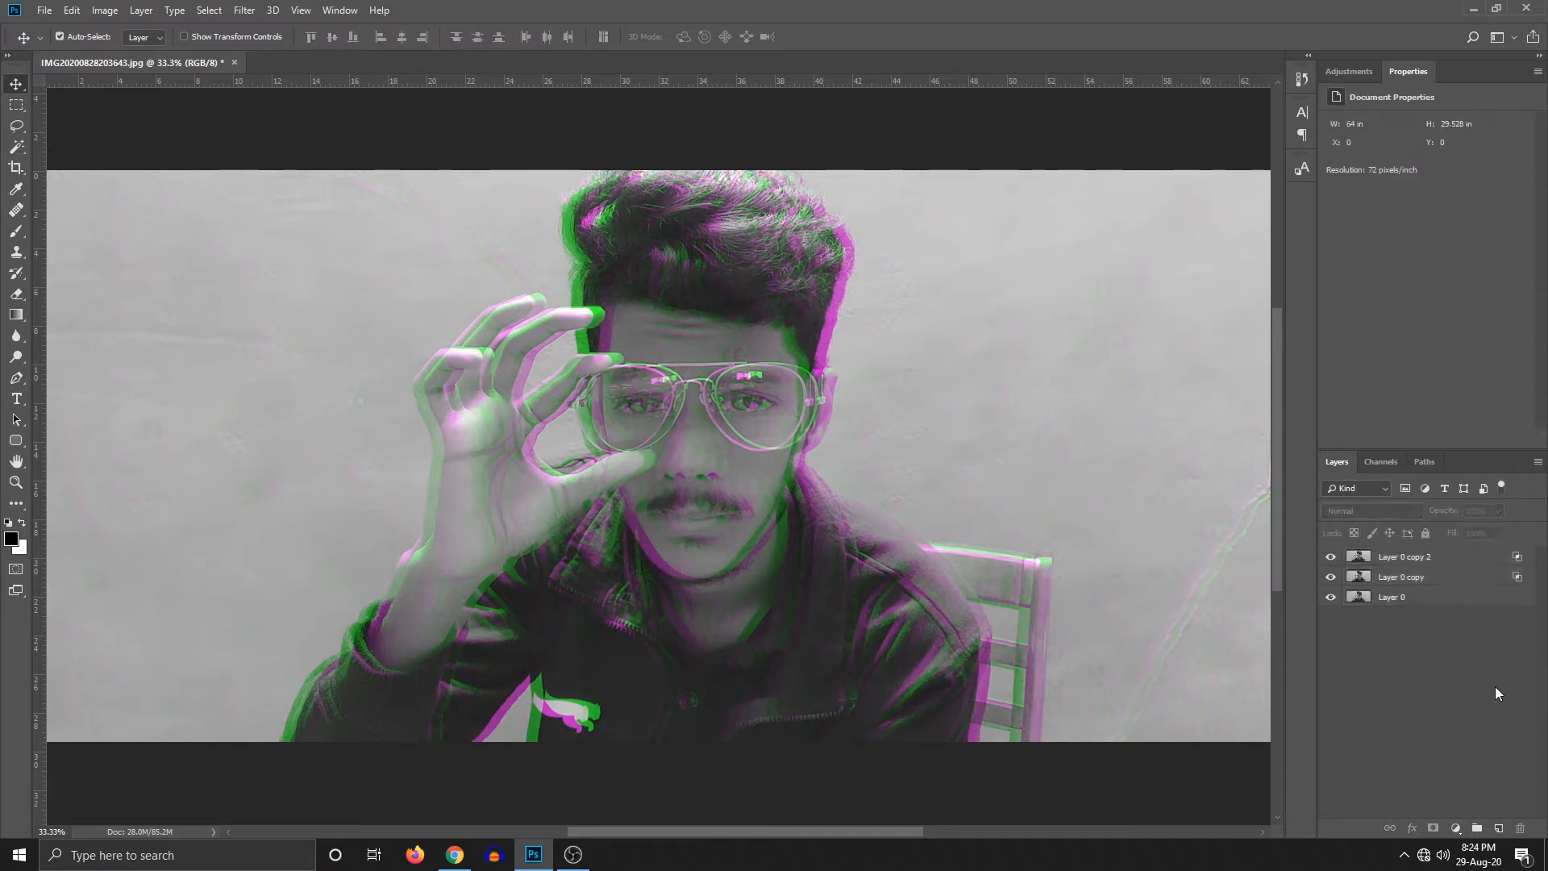
Step: Combine Layer 0 copy 2, Layer 0 copy and Layer 0 into one layer group
click(1436, 557)
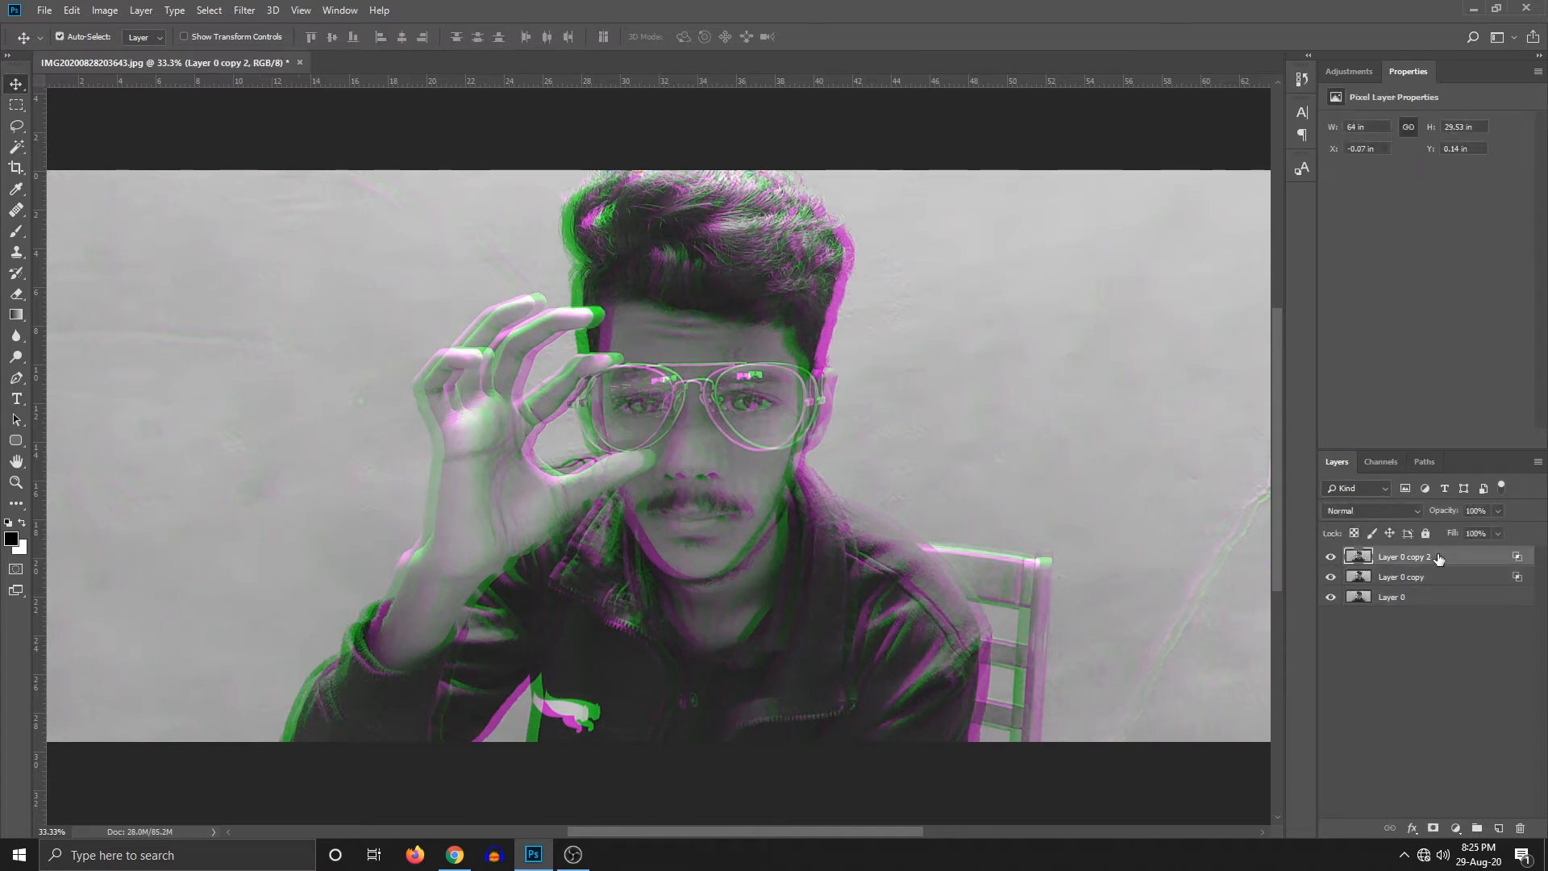
shift+click(1418, 603)
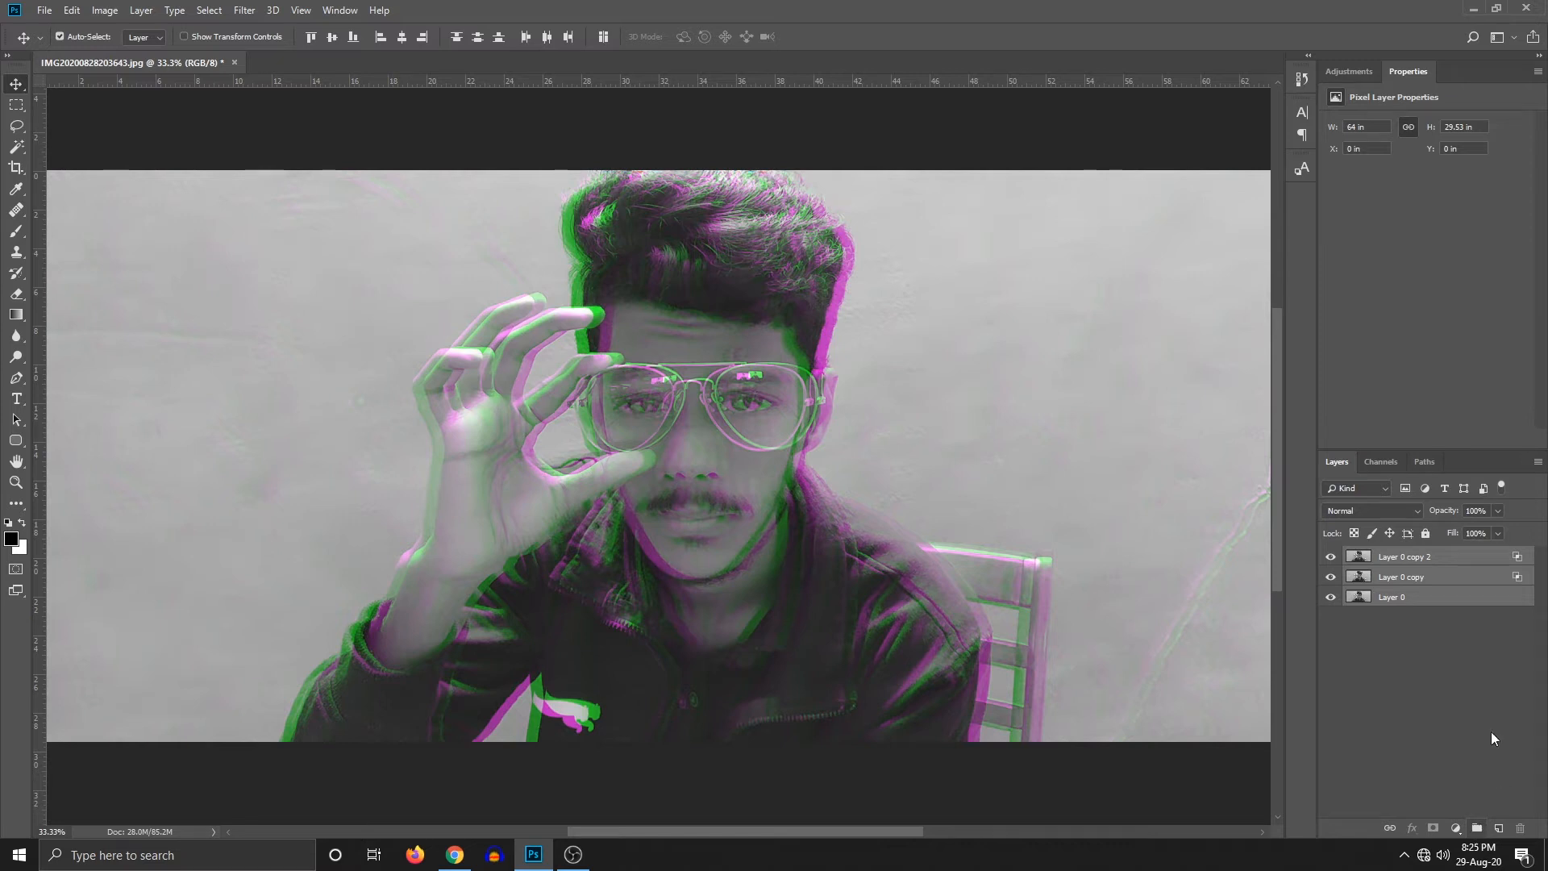
key(ctrl+g)
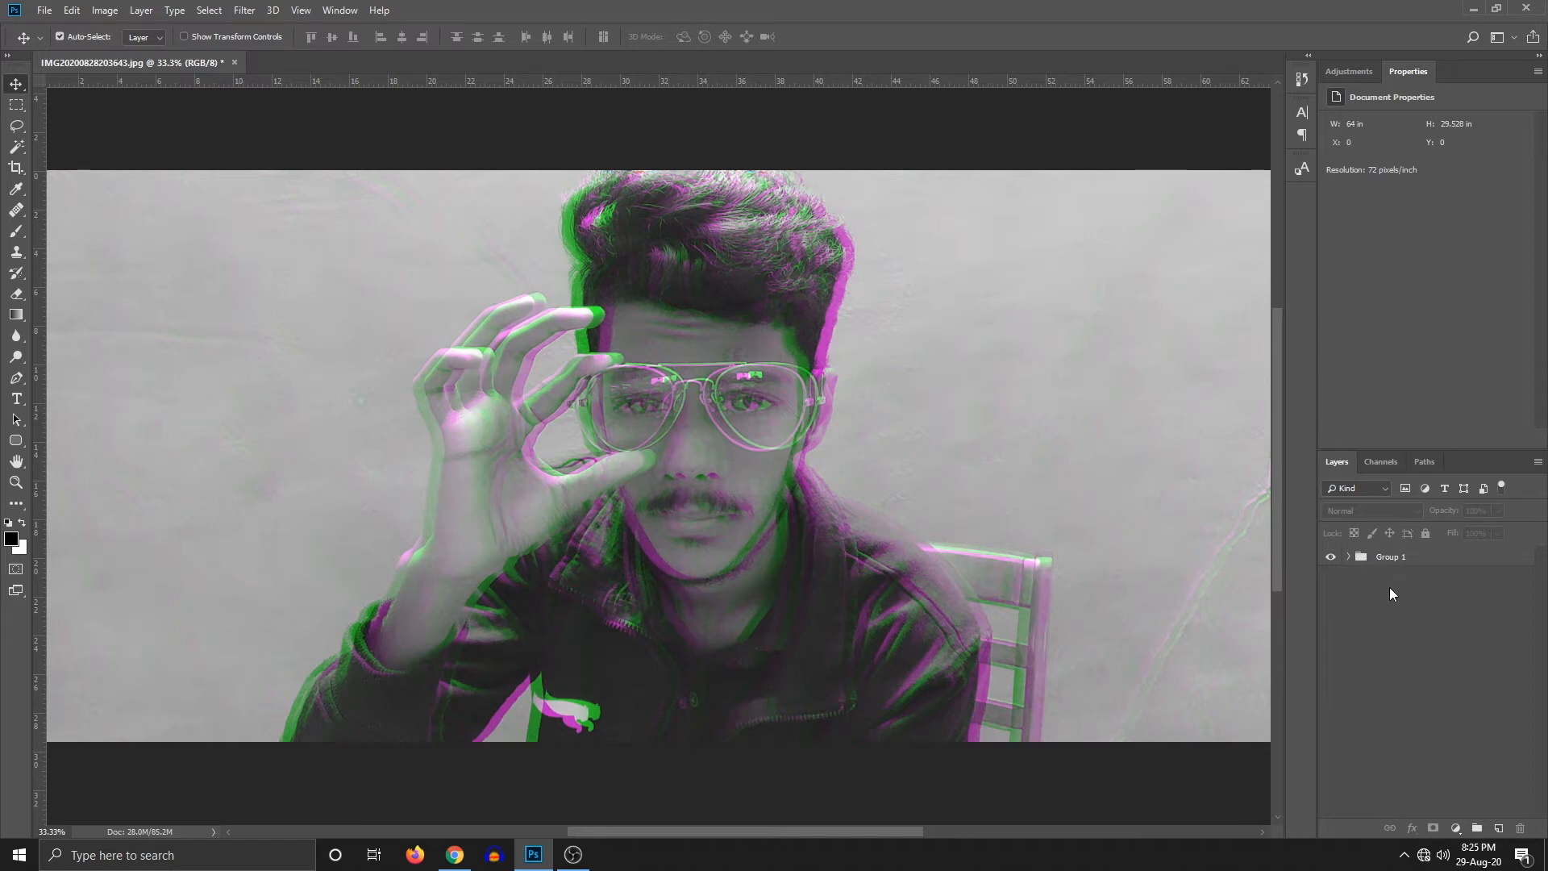
Step: Stamp the visible image into a new layer above the group, then hide the group and select the new layer
key(ctrl+shift+alt+e)
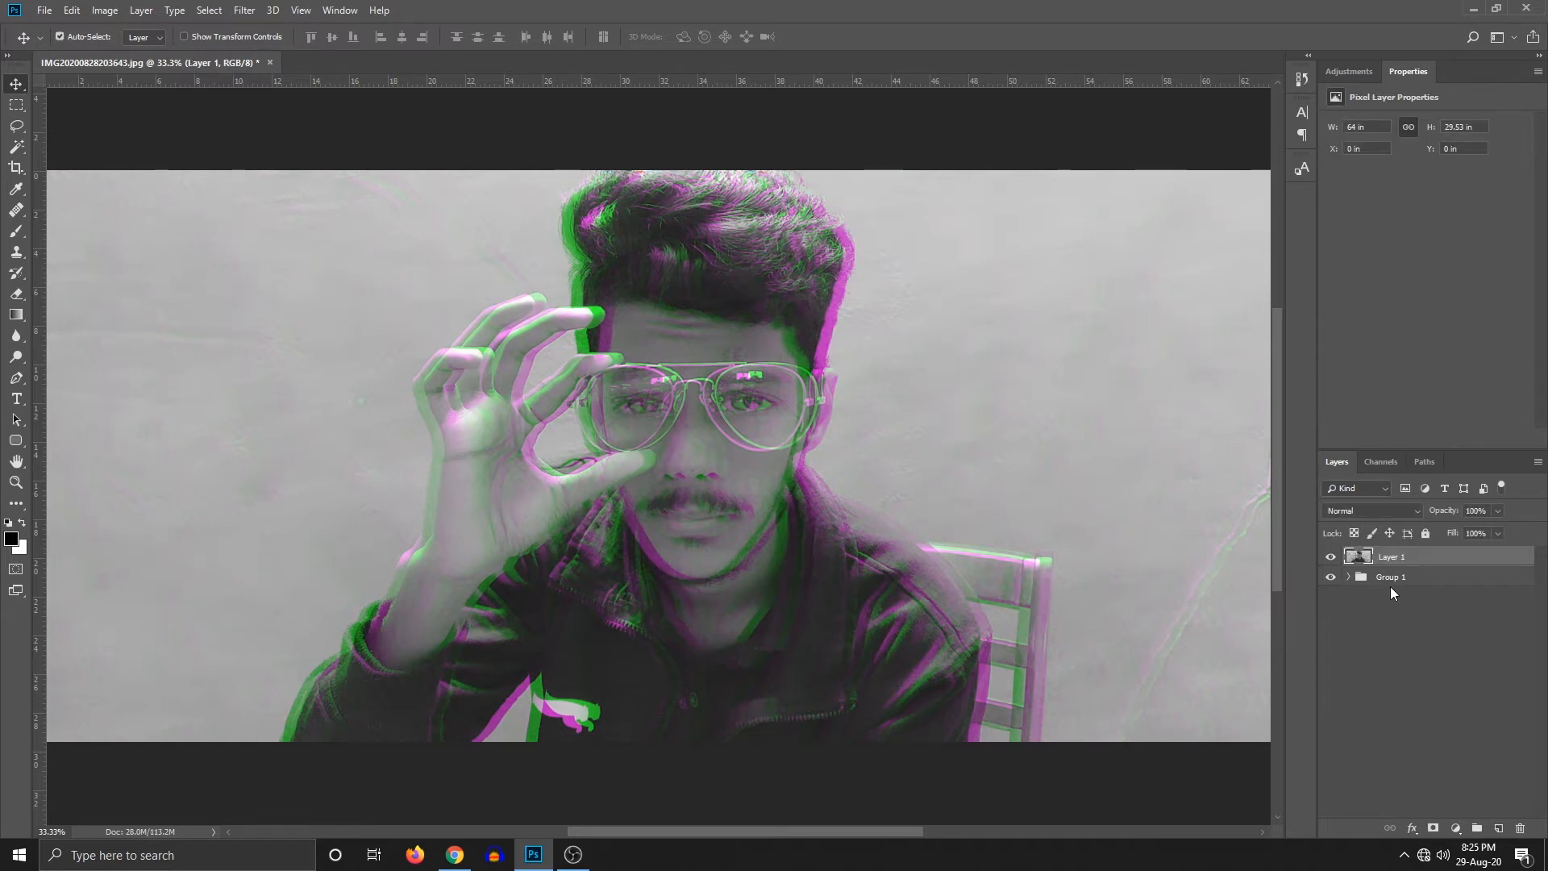
click(1371, 577)
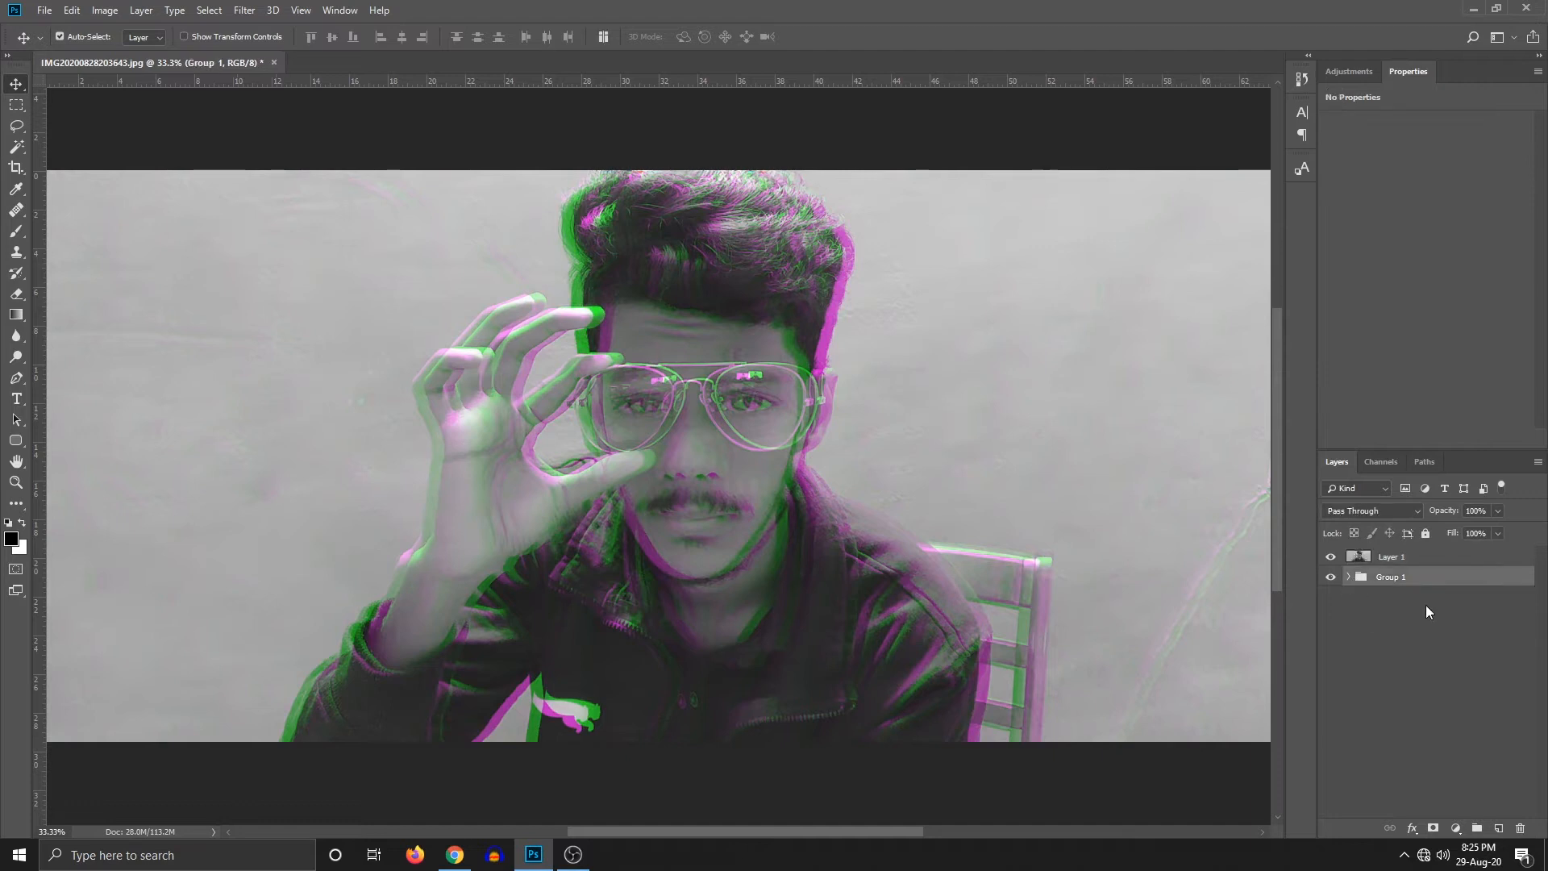
click(1348, 577)
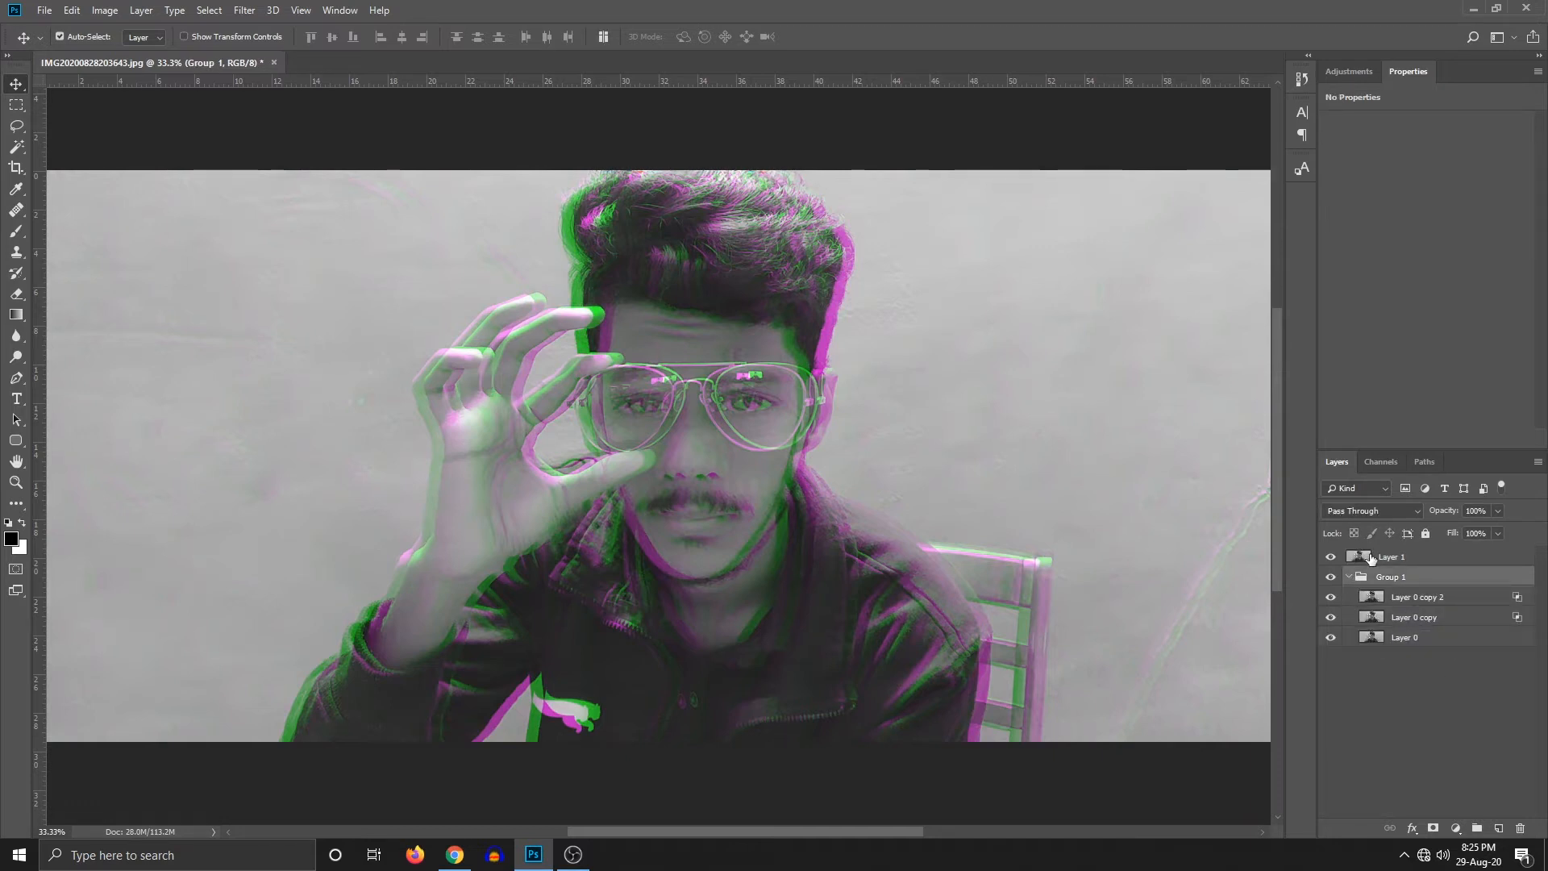
click(1349, 577)
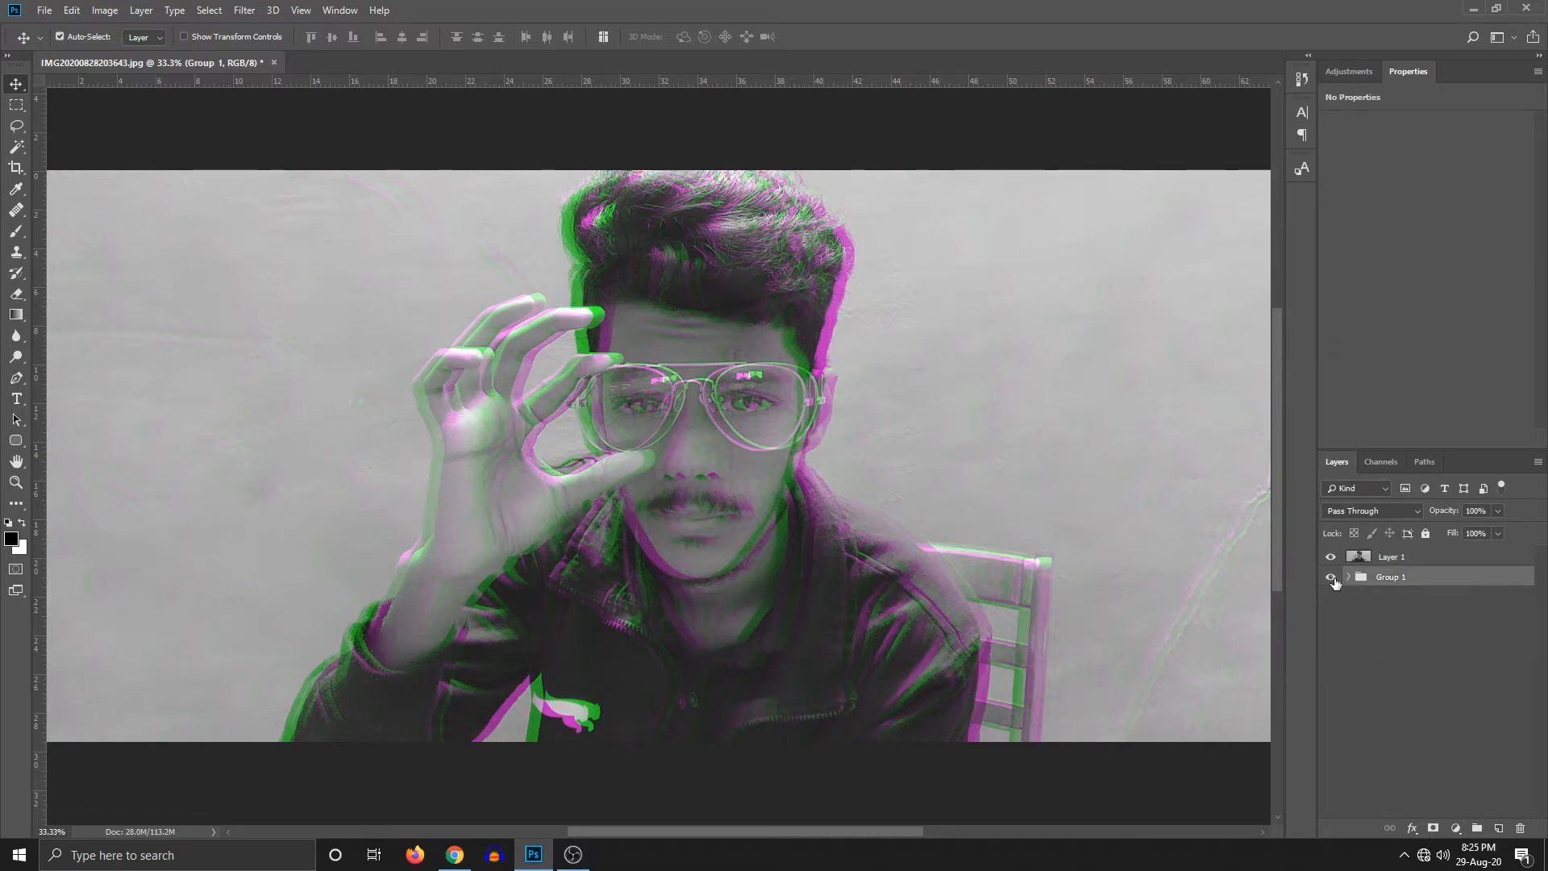
click(1331, 577)
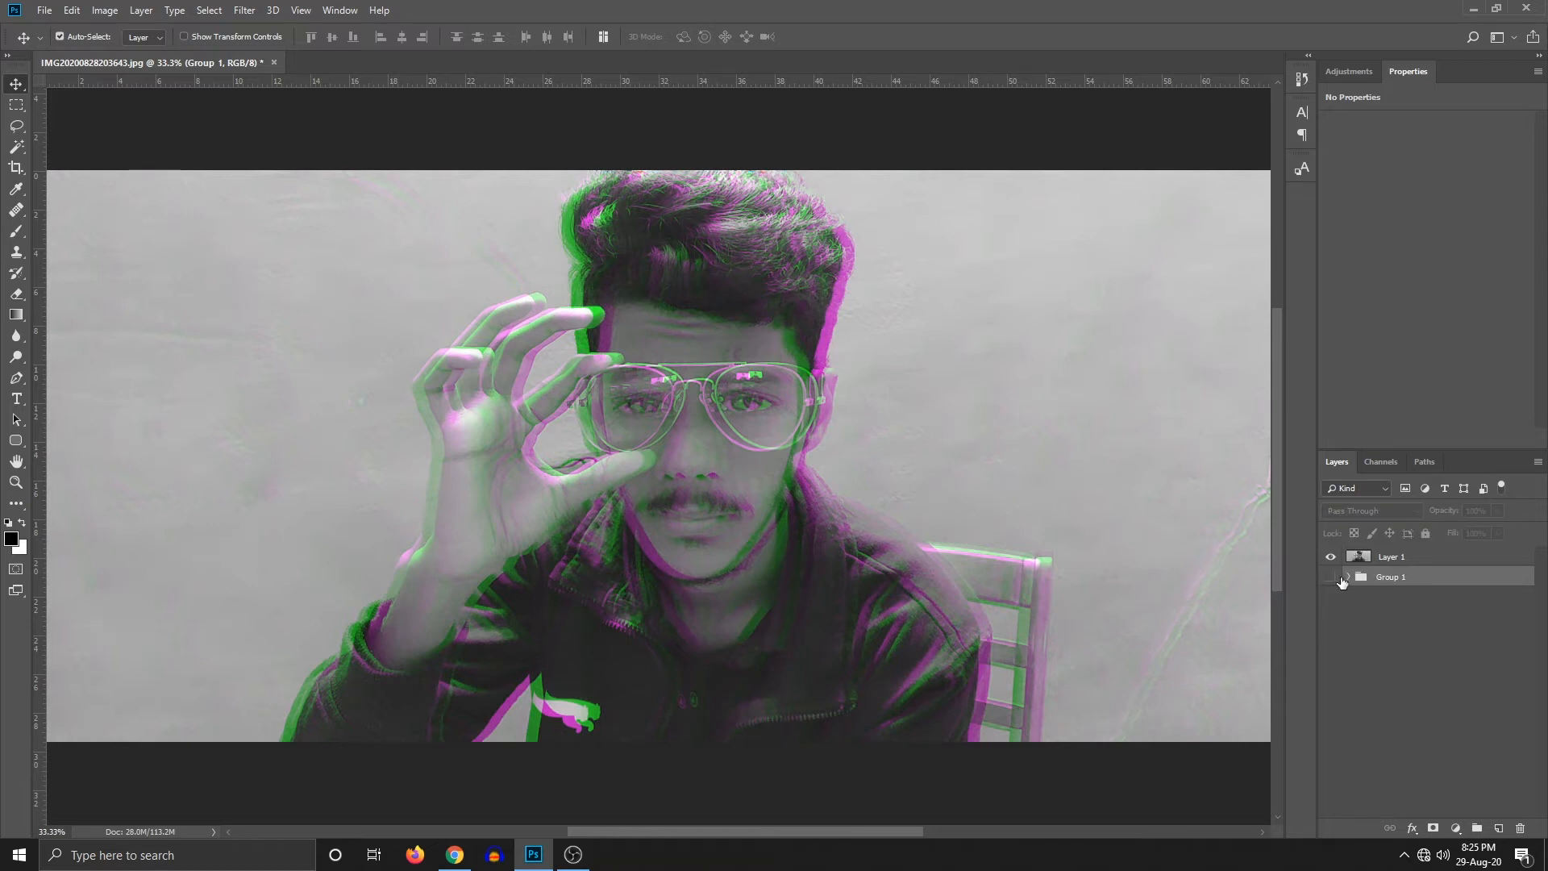
click(1347, 577)
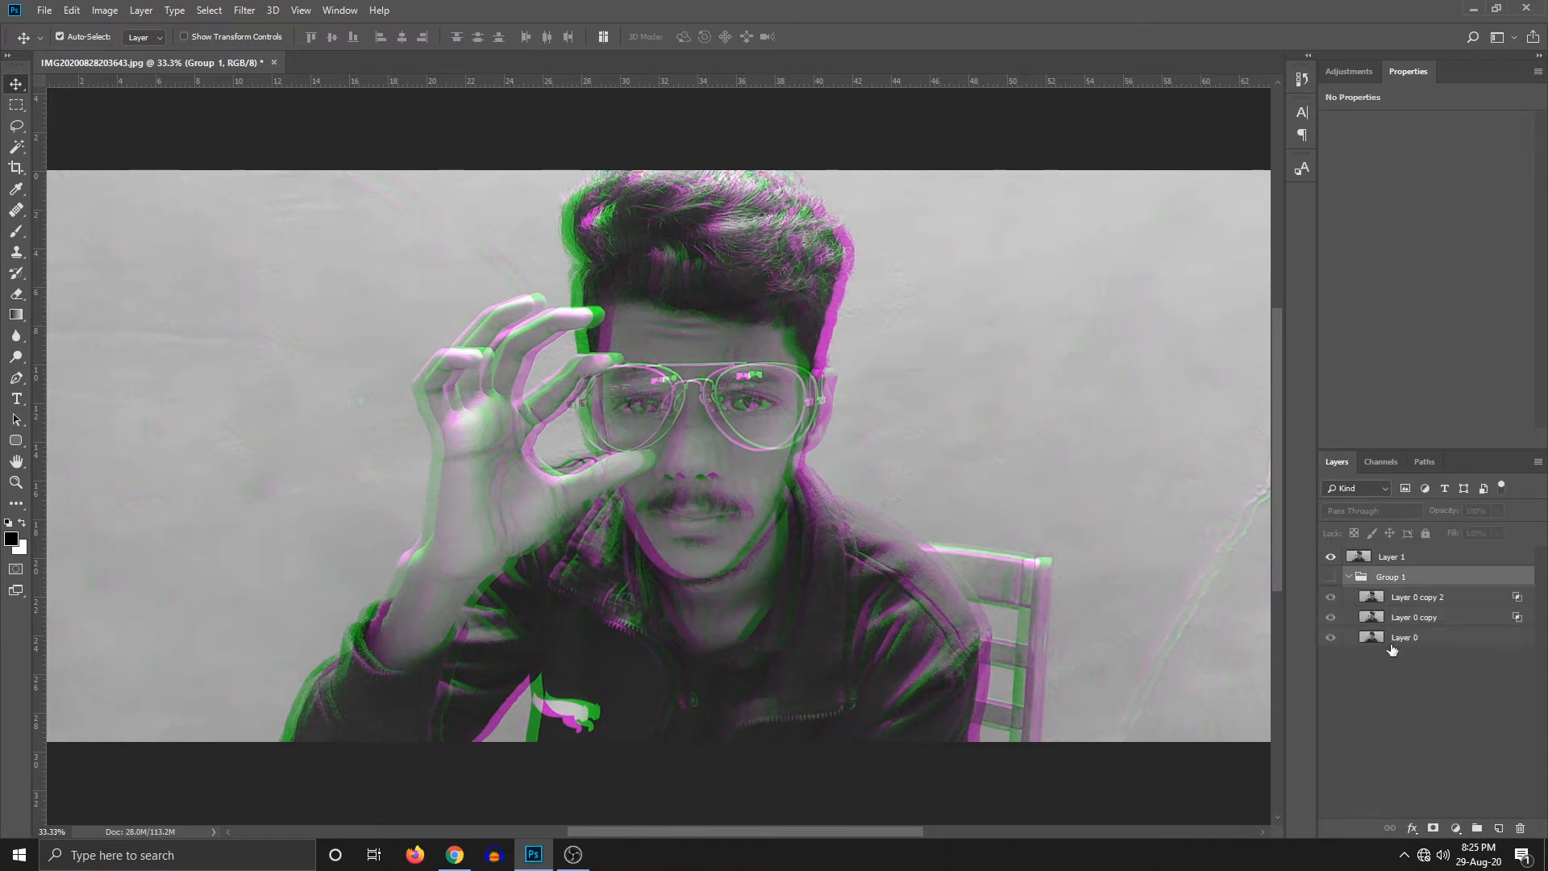
click(1380, 557)
click(1348, 577)
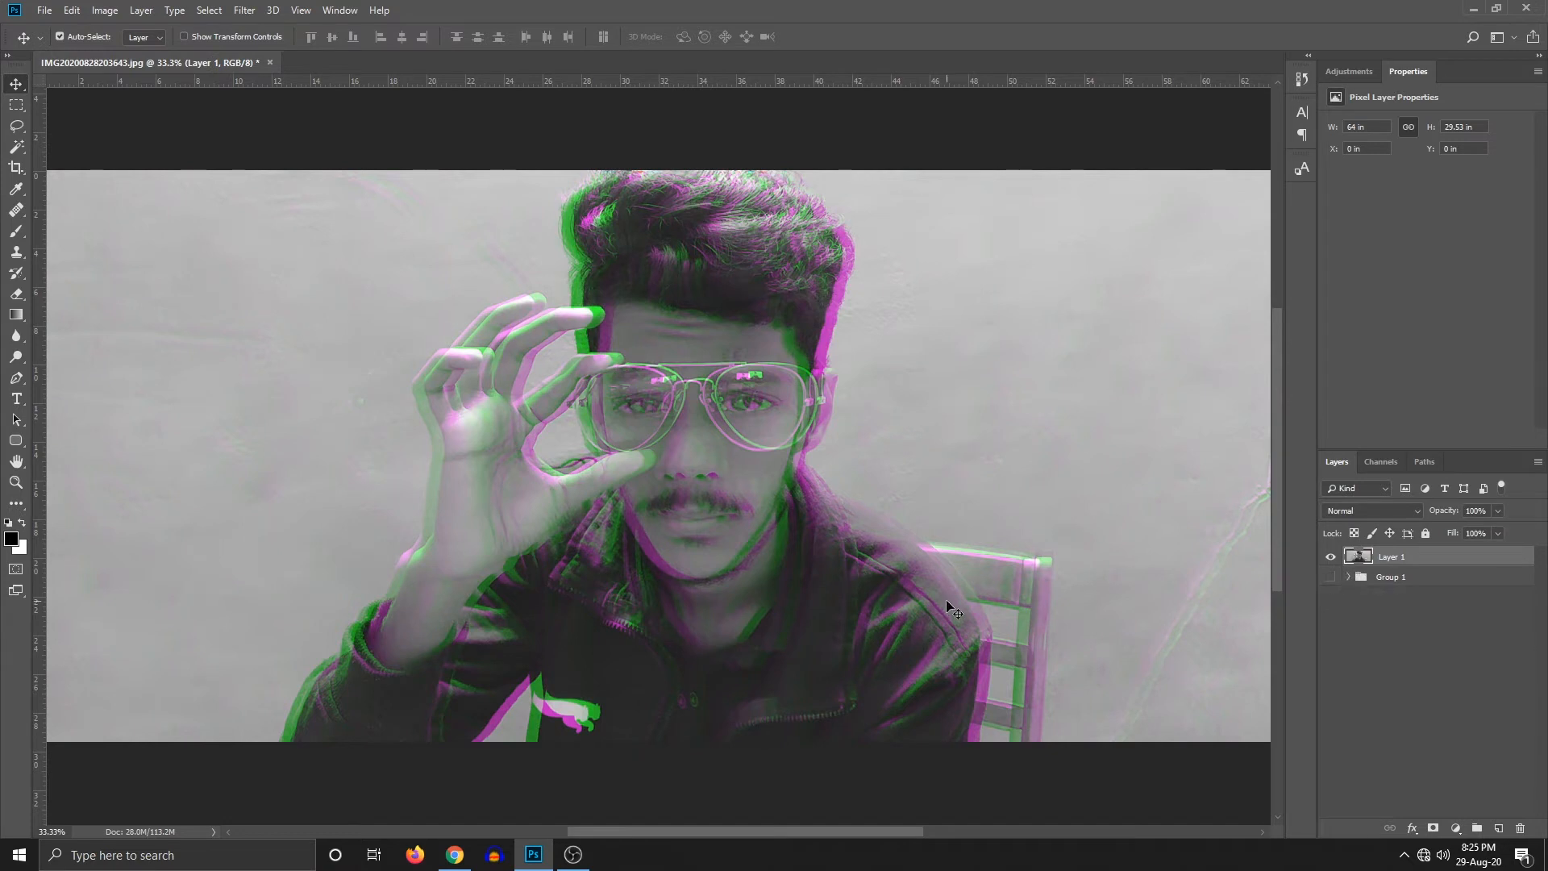
Step: Open Glitch-art.jpg and bring its image into the portrait document as a new layer over the face
key(ctrl+o)
double_click(345, 269)
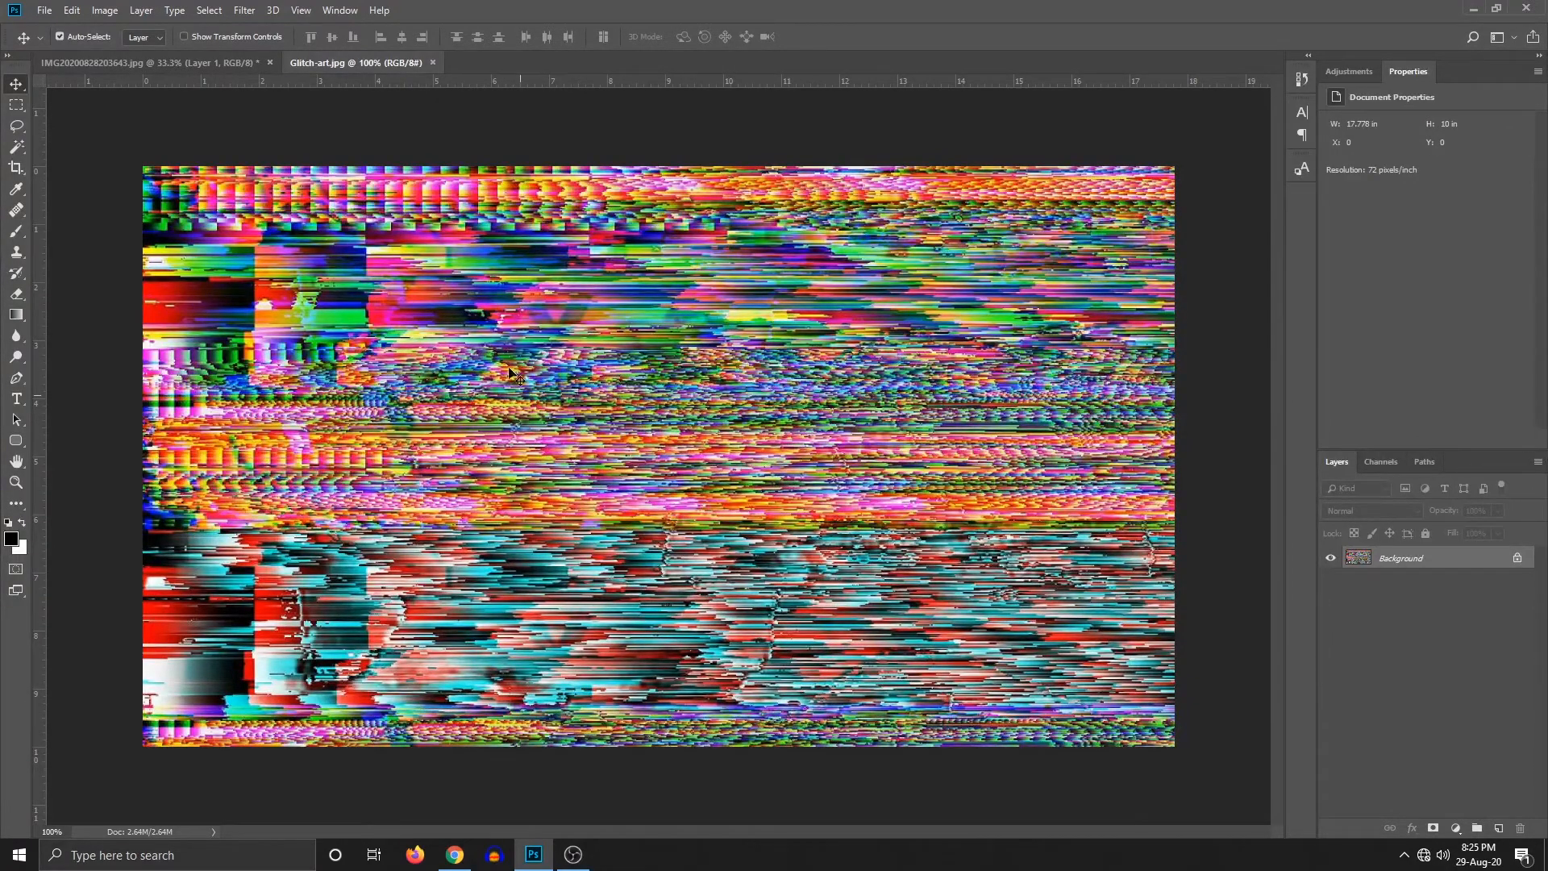
drag(587, 448, 671, 482)
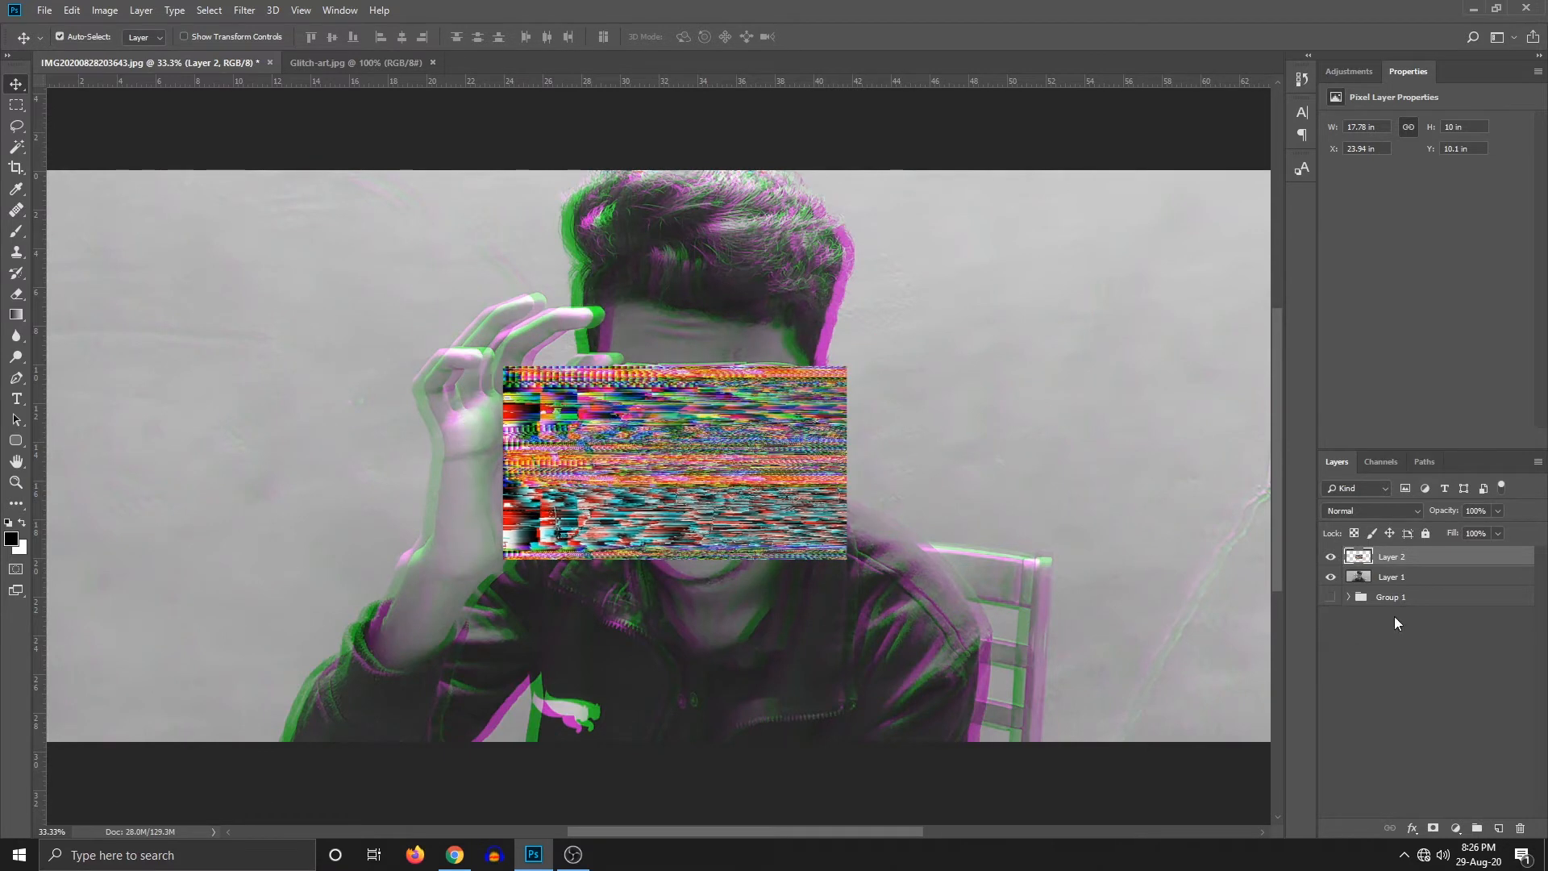
click(1330, 556)
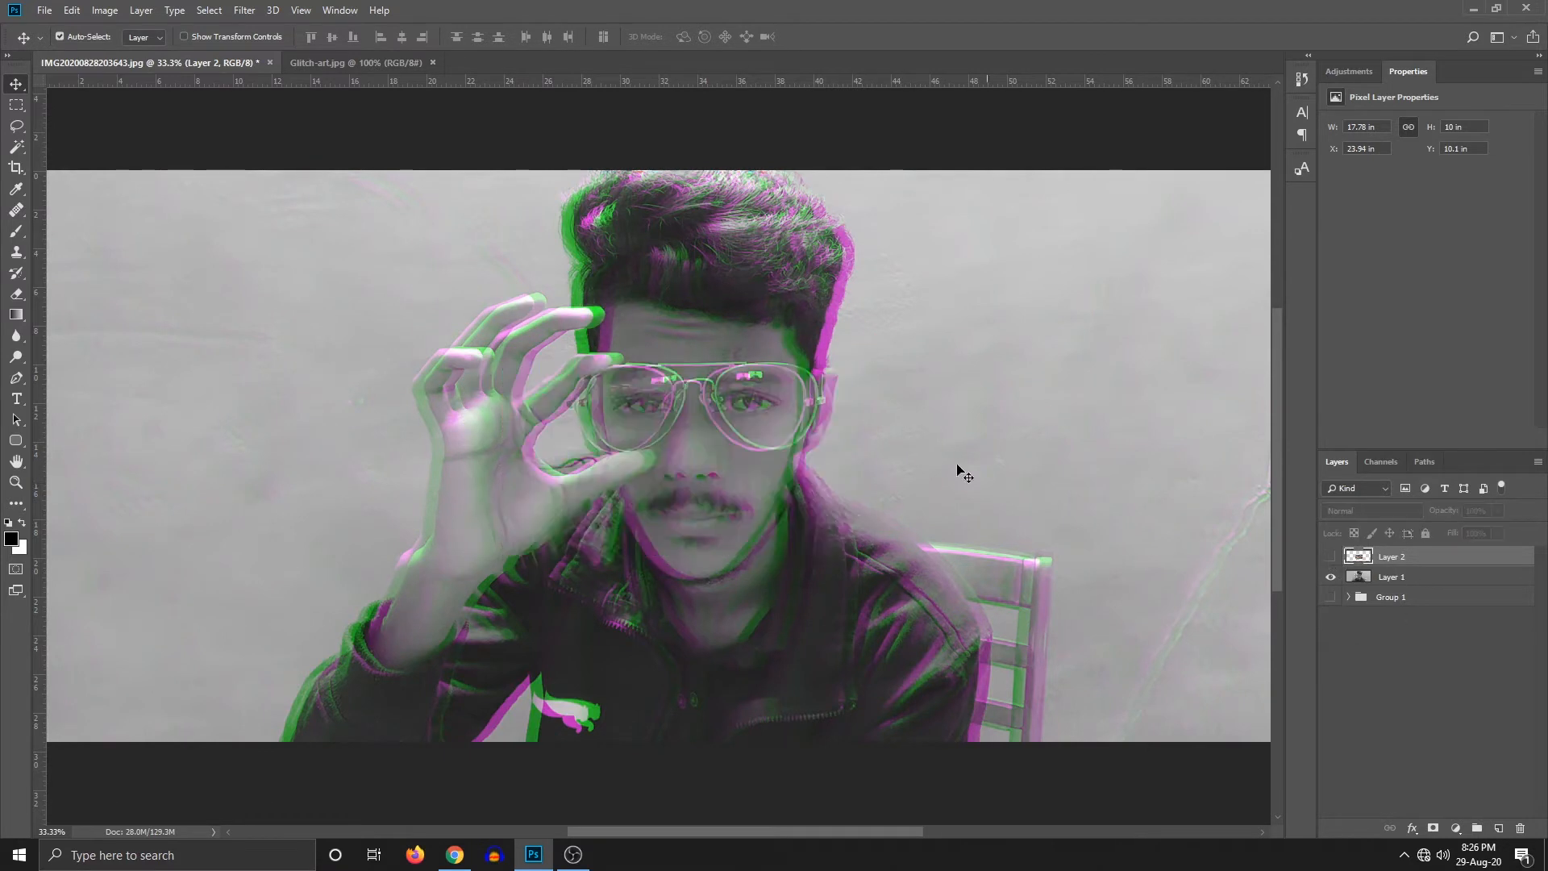
click(1330, 556)
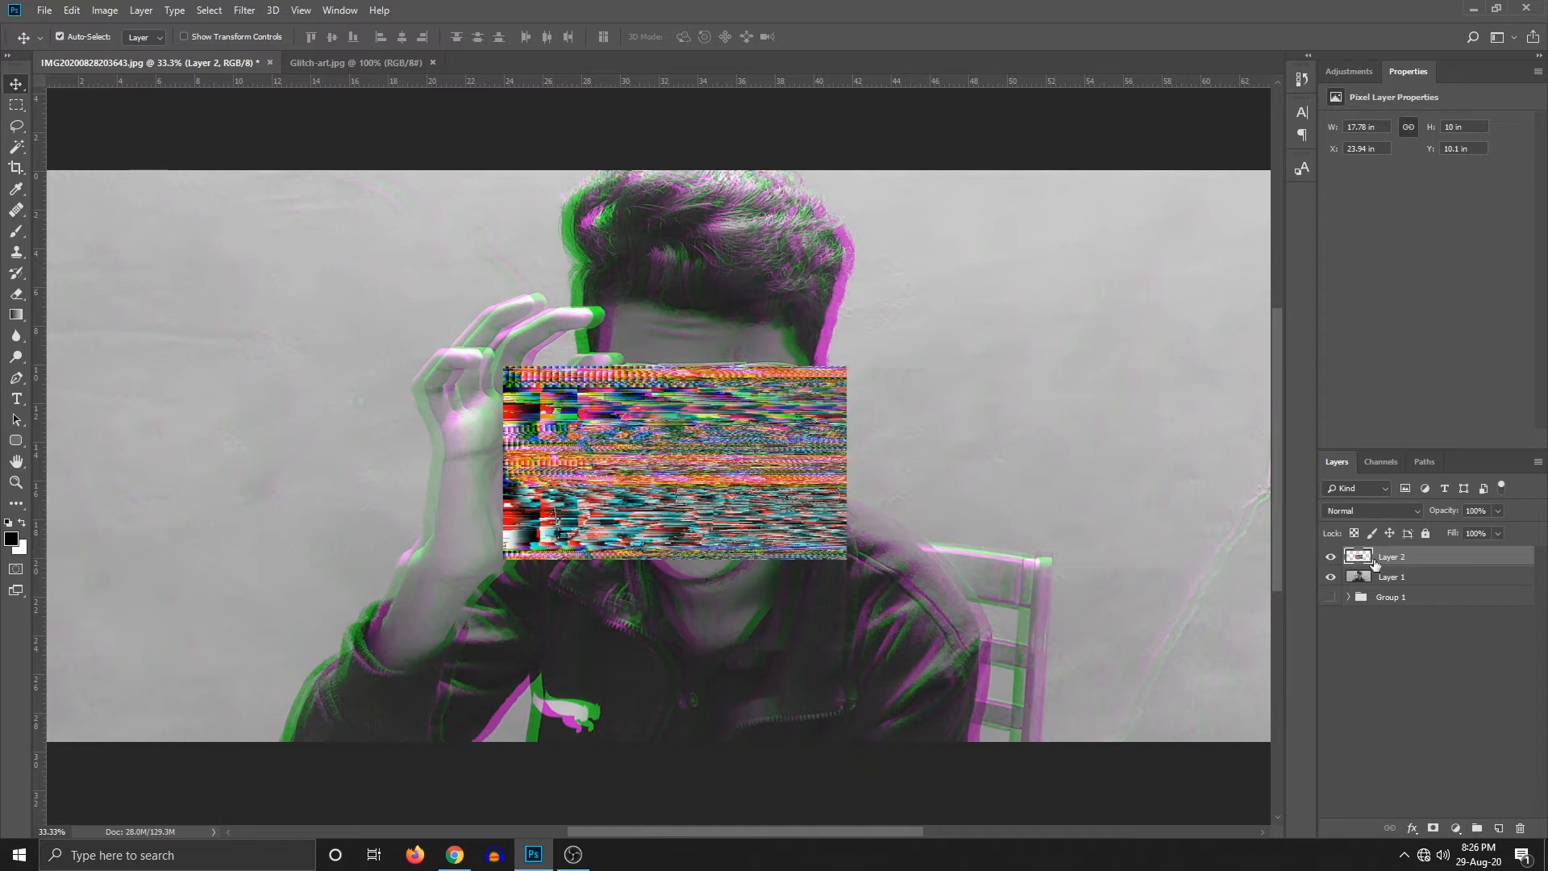
Step: Convert the glitch texture layer to grayscale with a Black & White adjustment using the Default preset
click(101, 12)
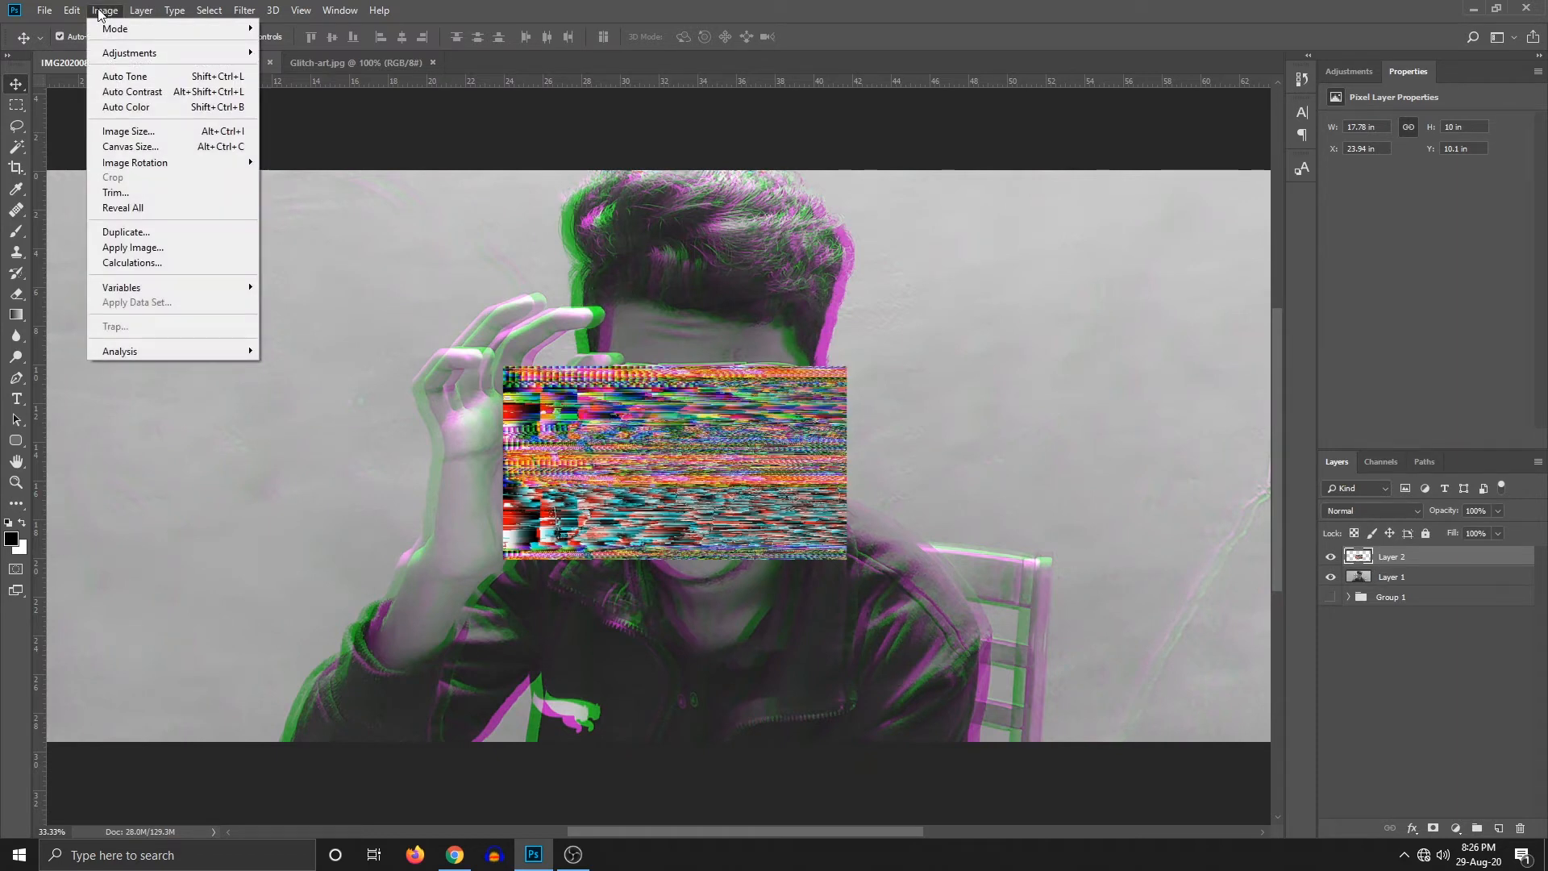
mouse_move(171, 62)
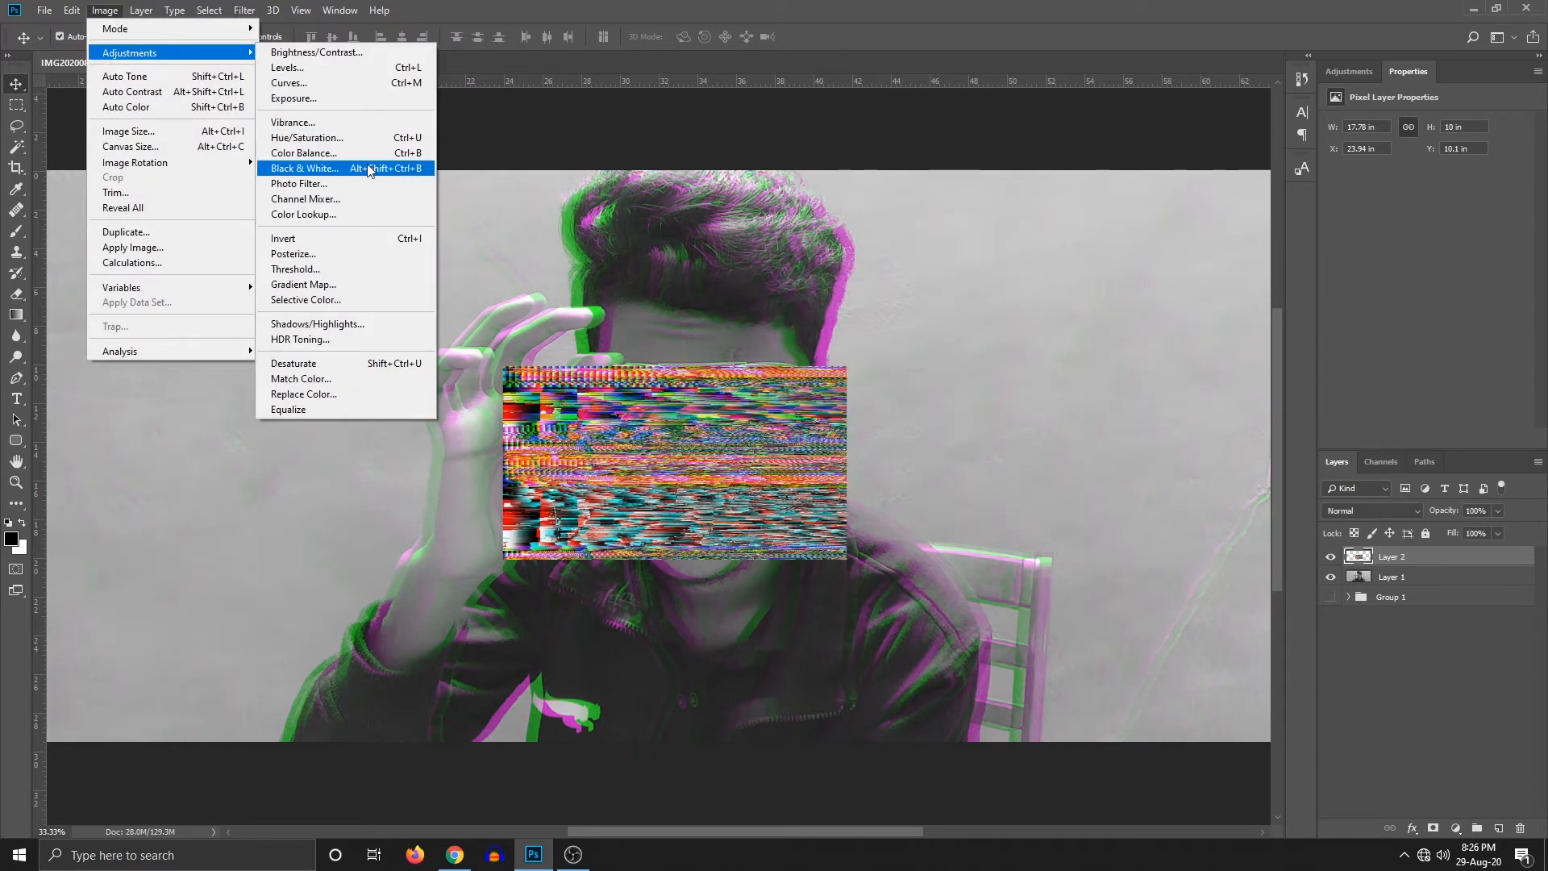
click(394, 169)
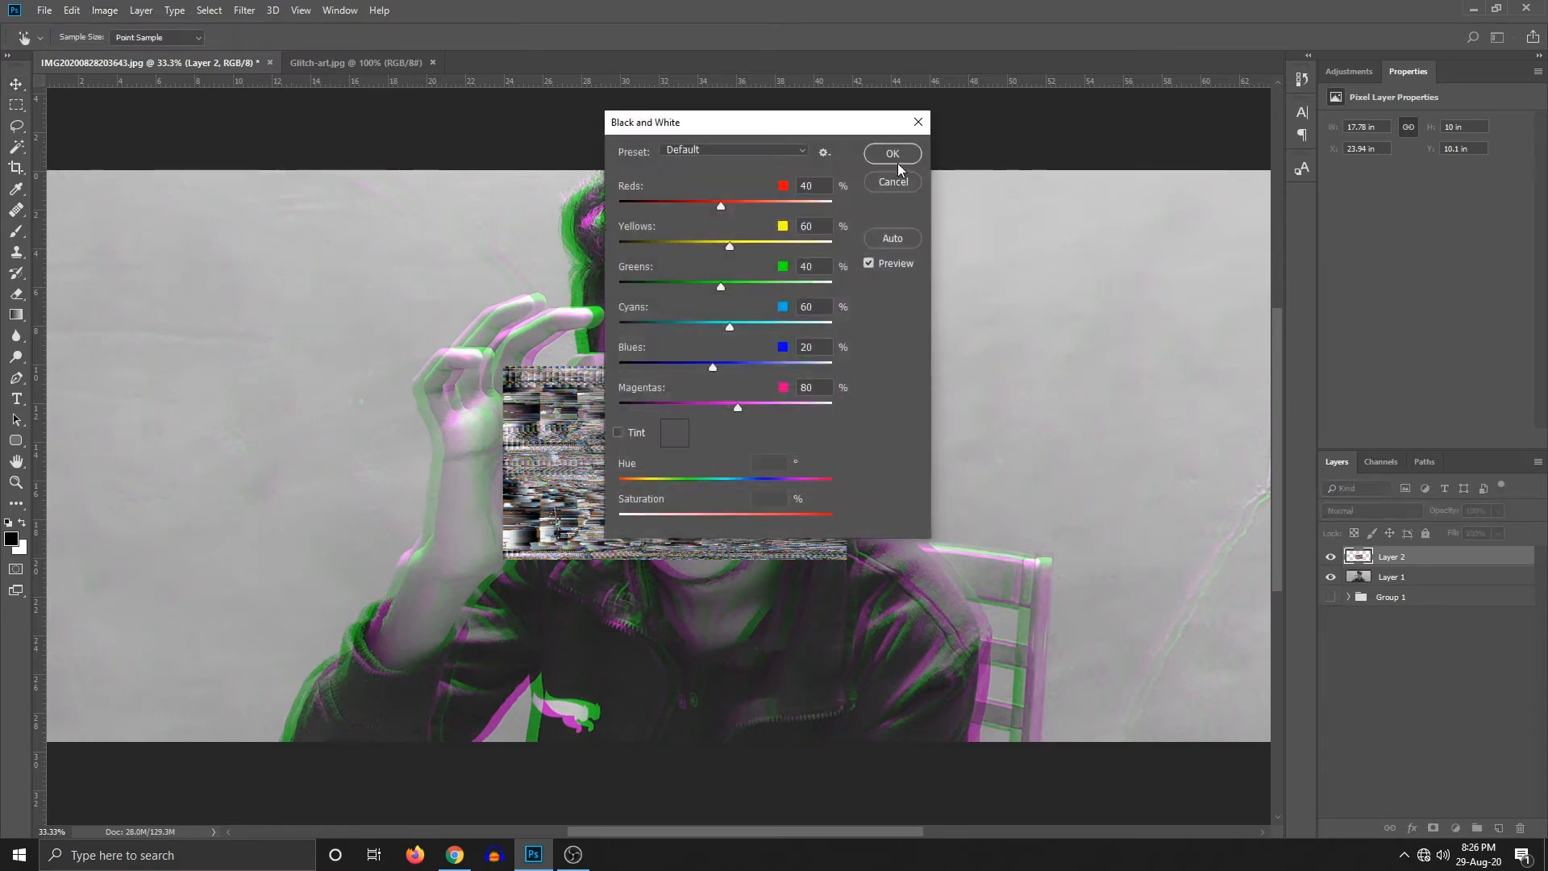
click(900, 160)
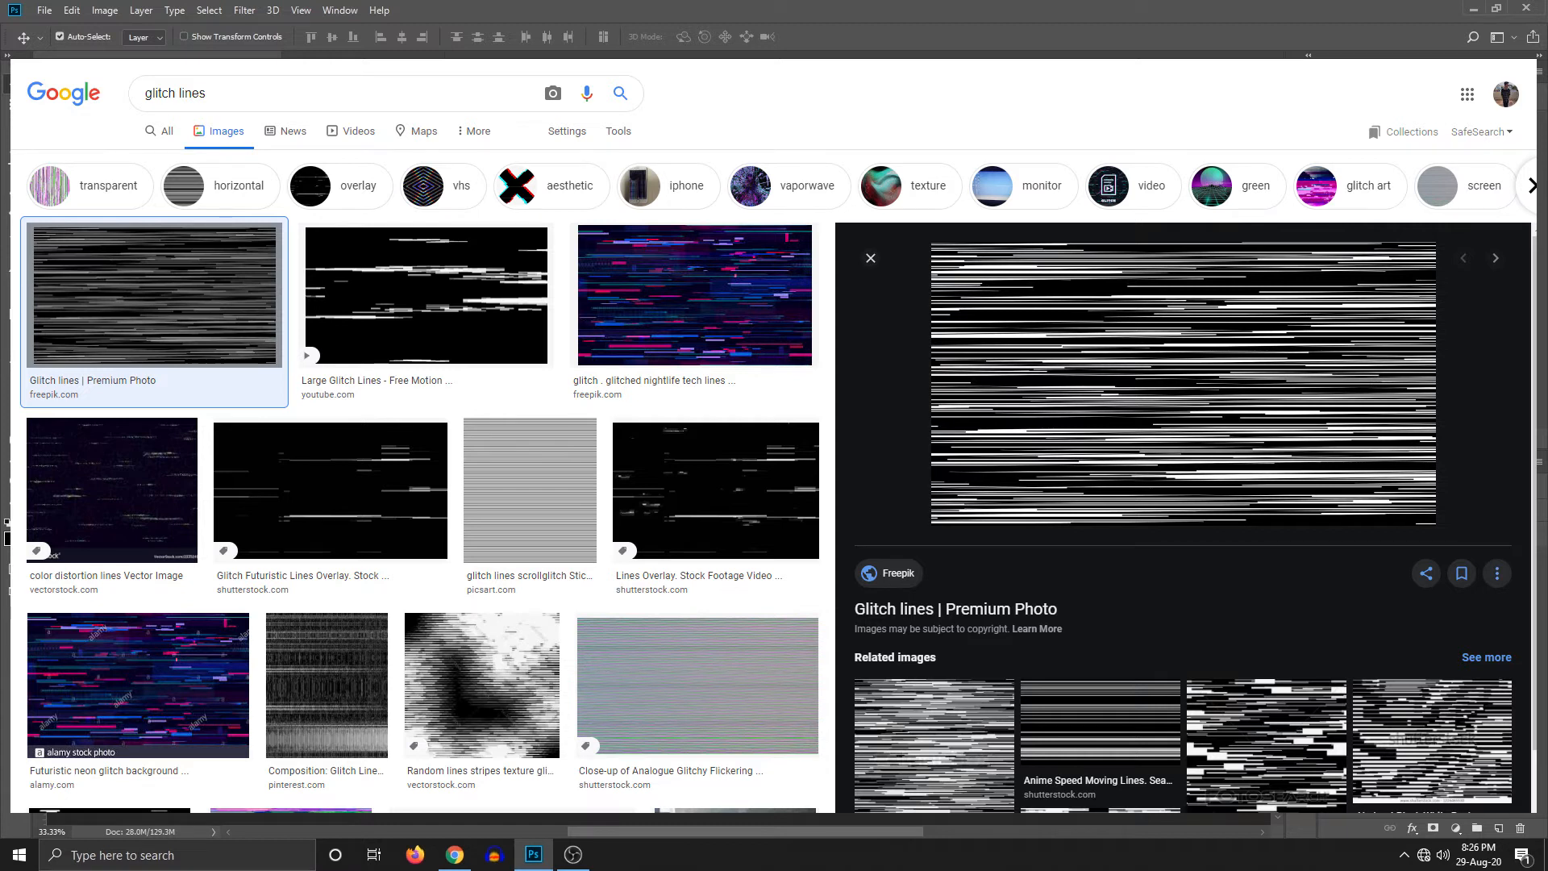
key(ctrl+t)
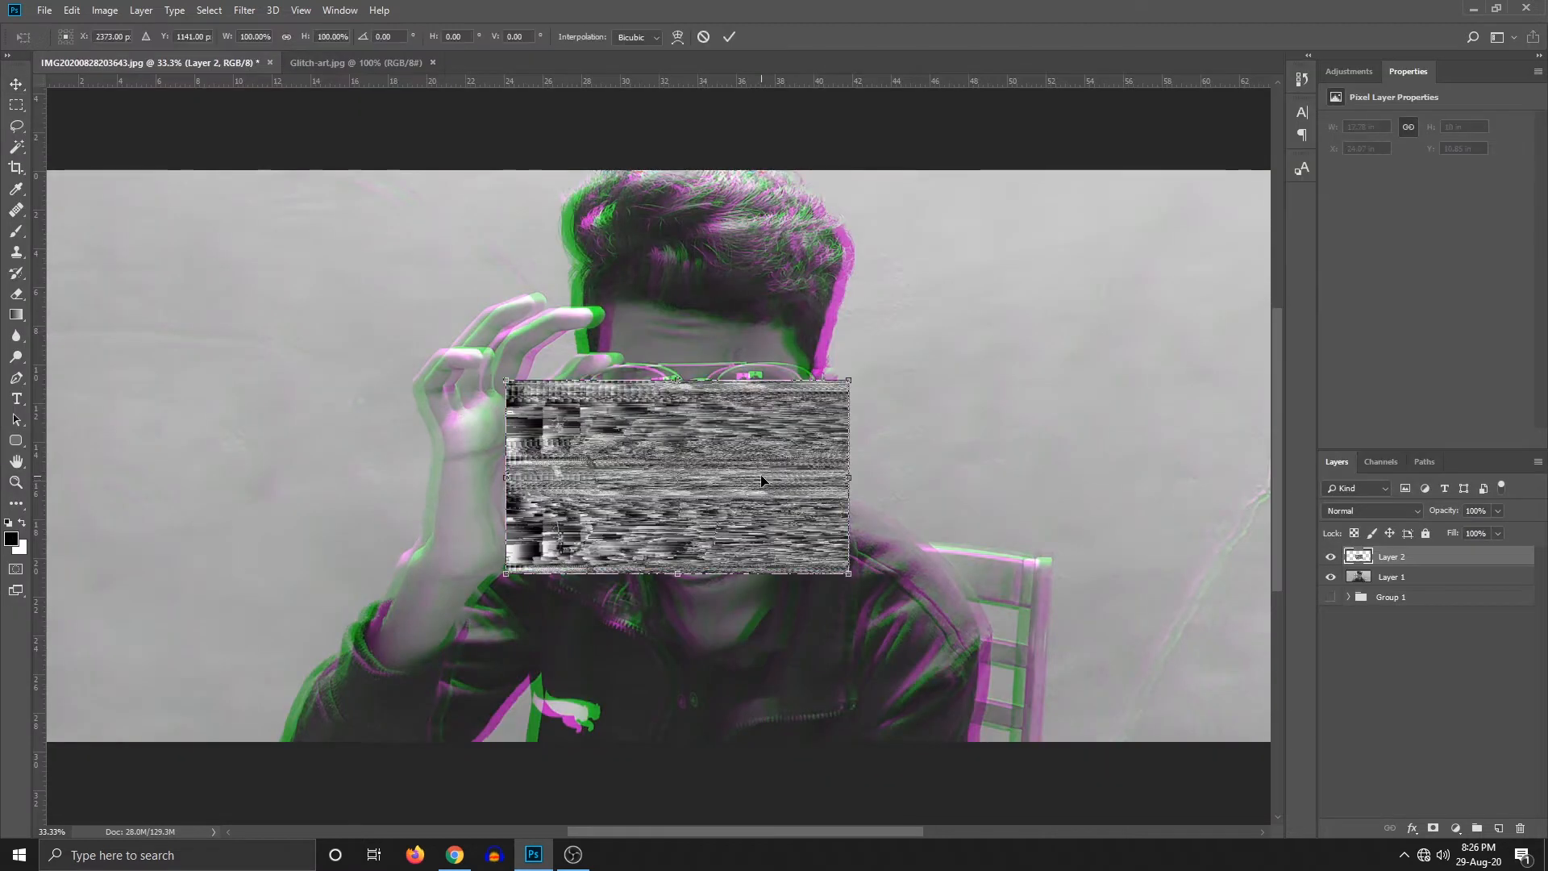
key(ctrl+minus)
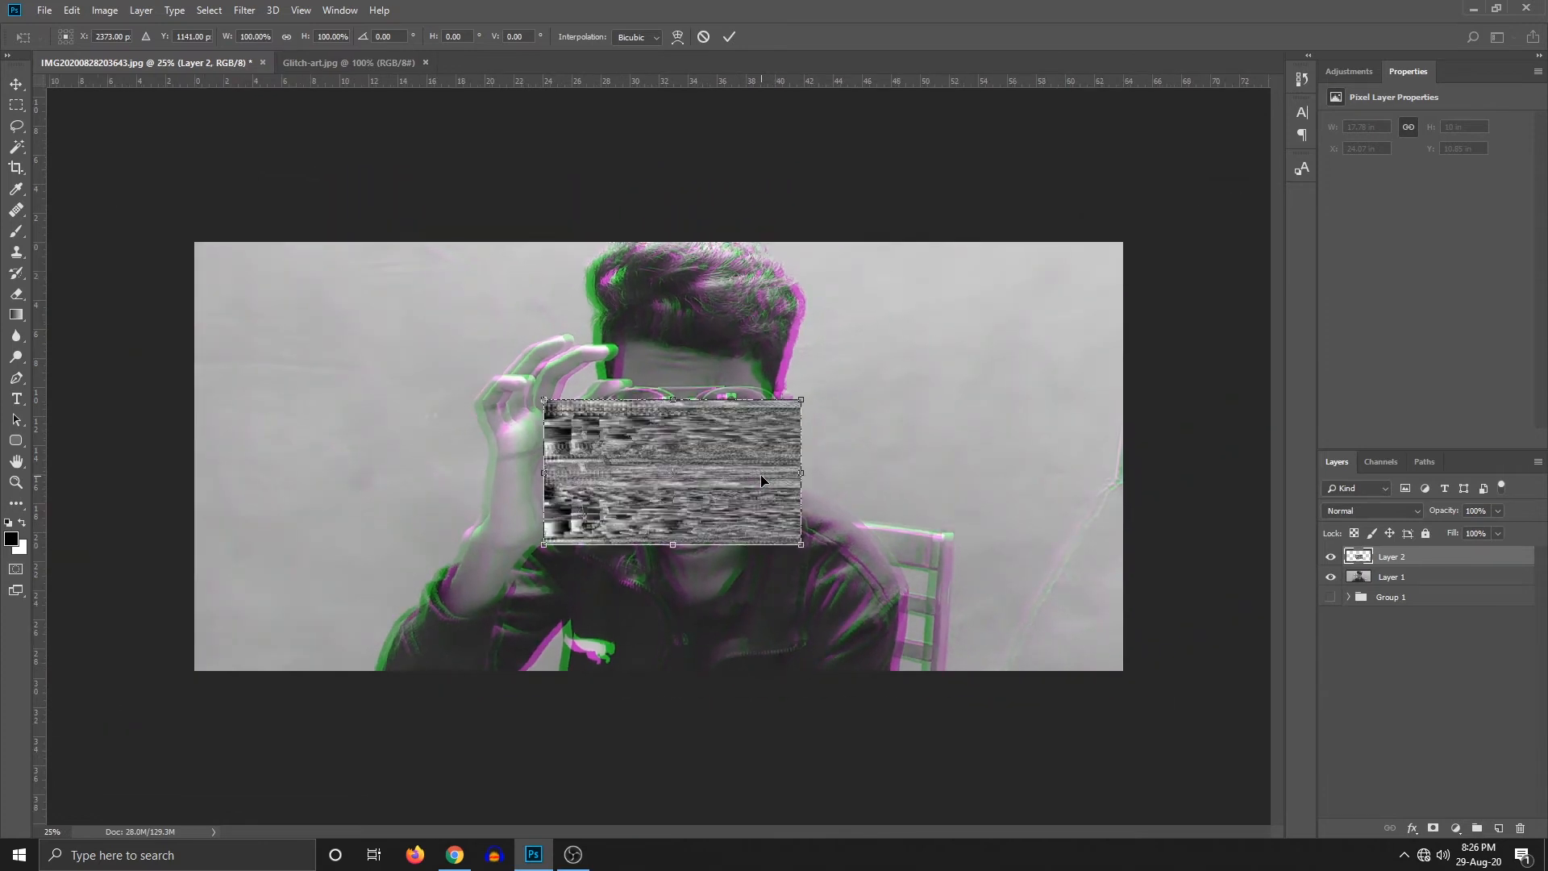
key(Return)
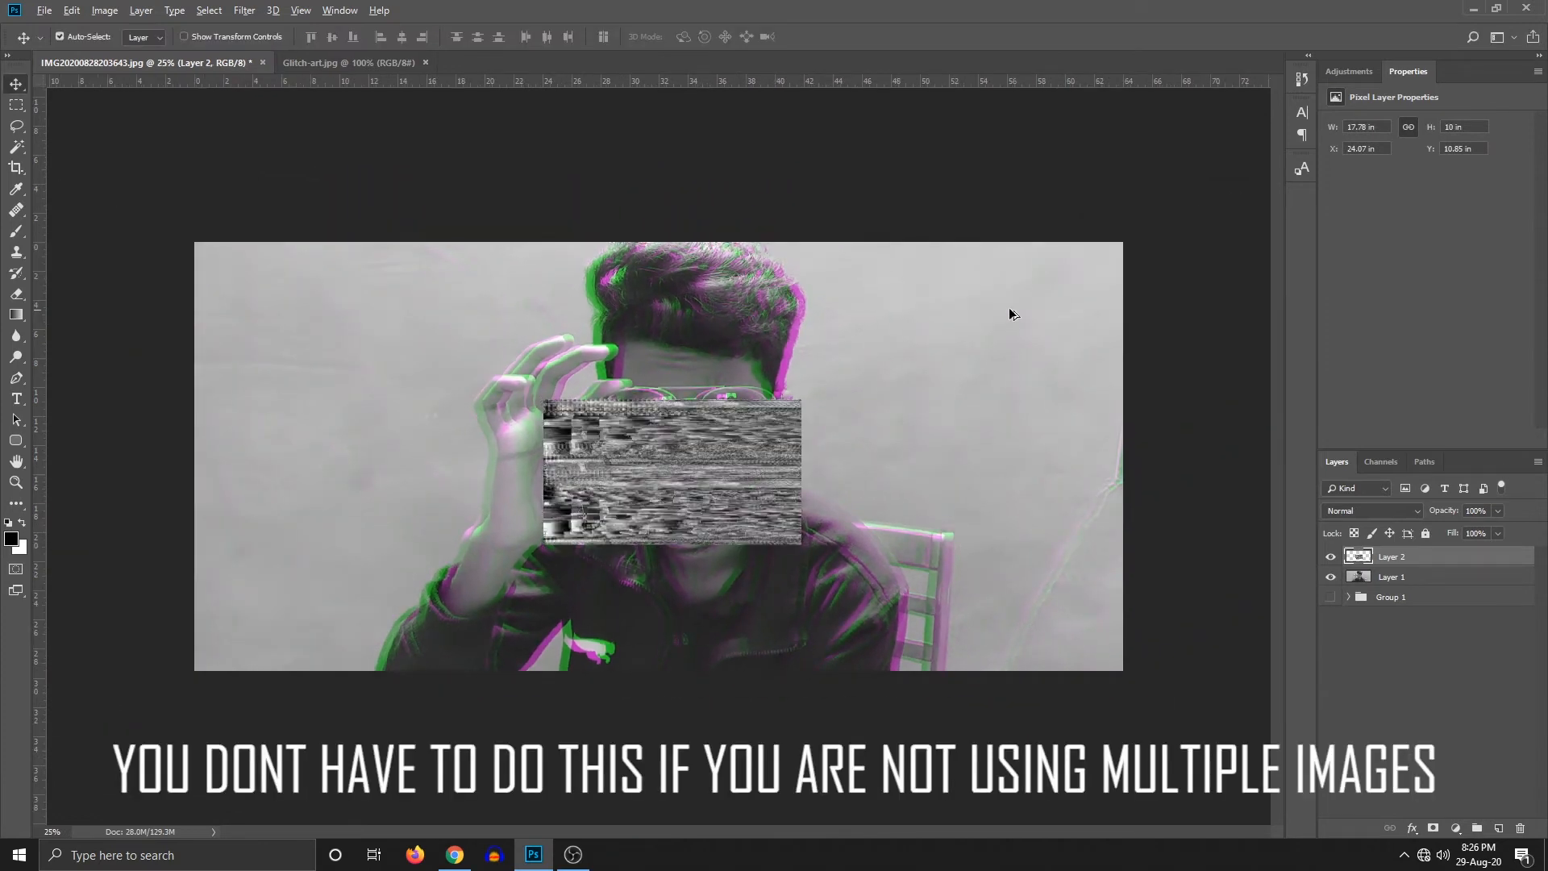
Step: Clip the glitch texture on Layer 2 to Layer 1 with a clipping mask
click(1362, 577)
click(1394, 559)
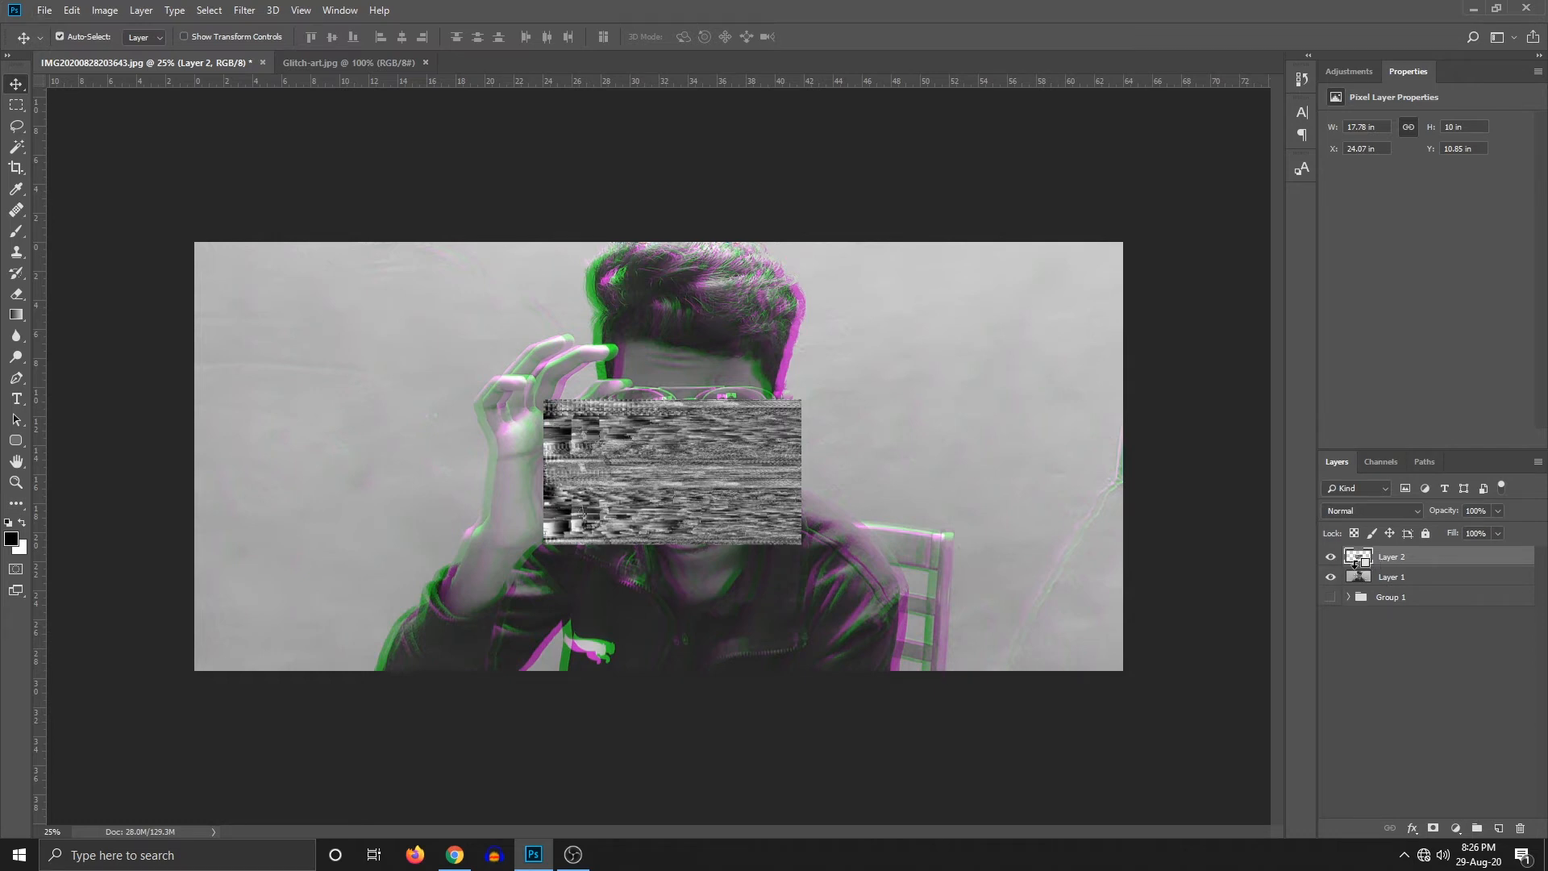
alt+click(1357, 565)
click(1361, 580)
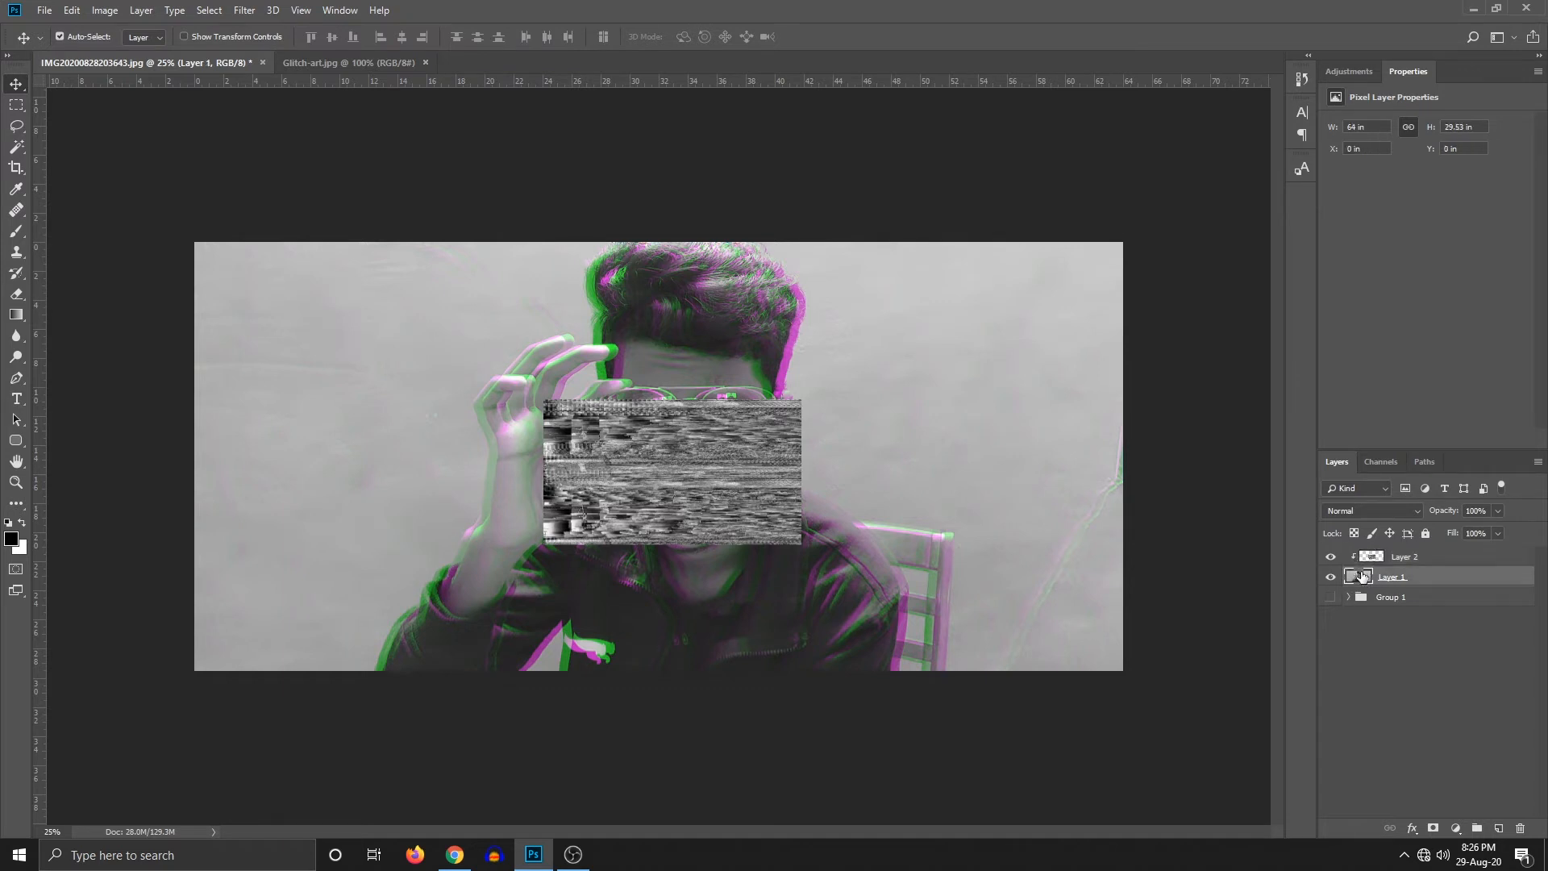
Step: Enlarge Layer 2 with Free Transform to about 109 by 83 in so the texture covers the whole portrait
click(1370, 556)
key(ctrl+t)
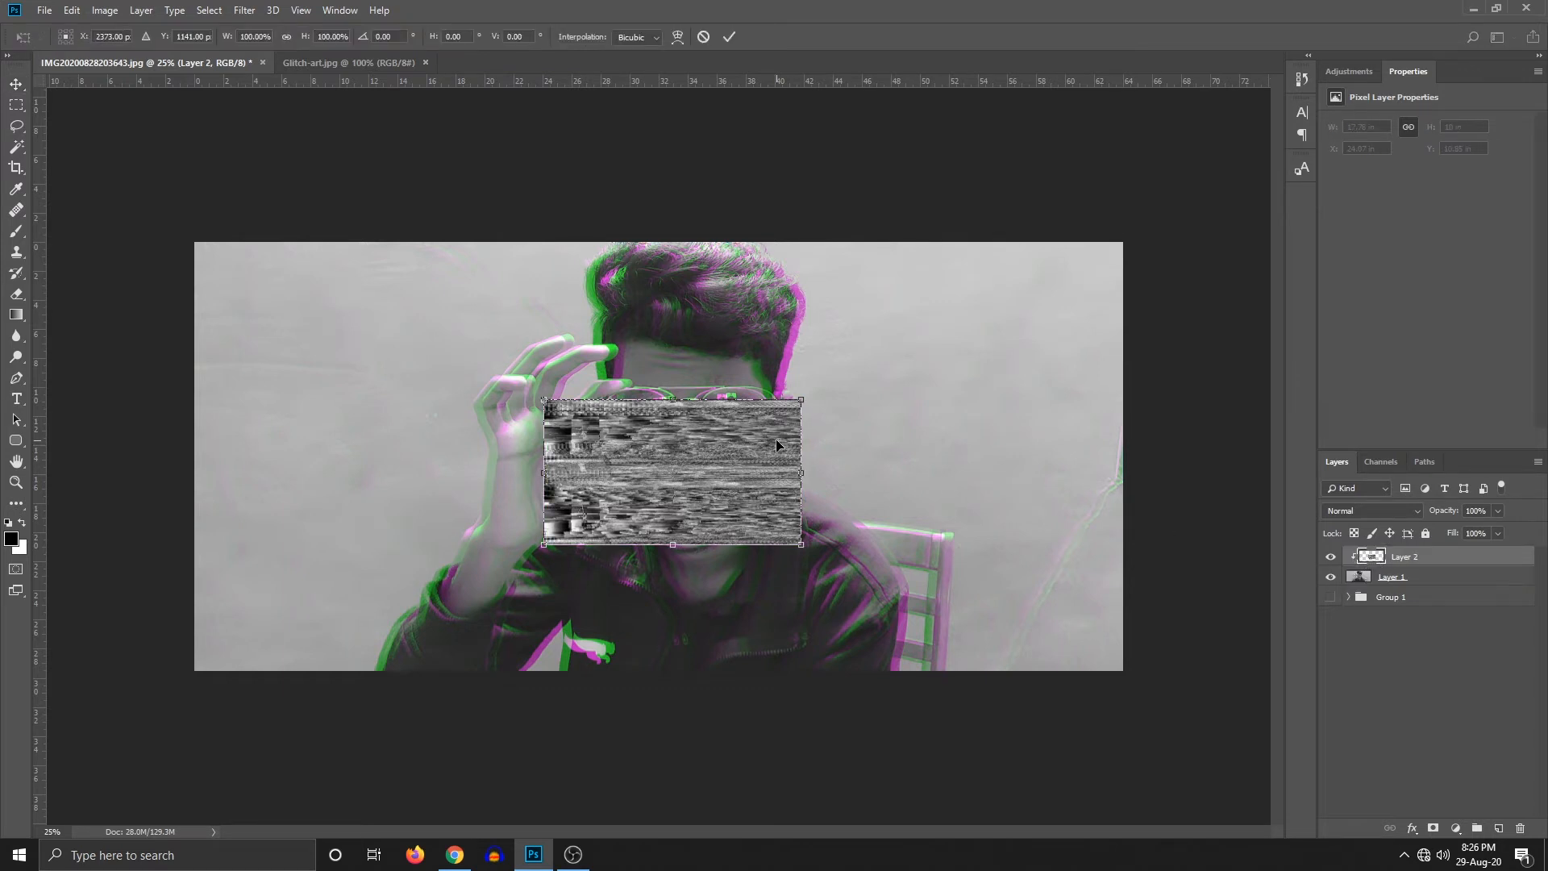
key(ctrl+minus)
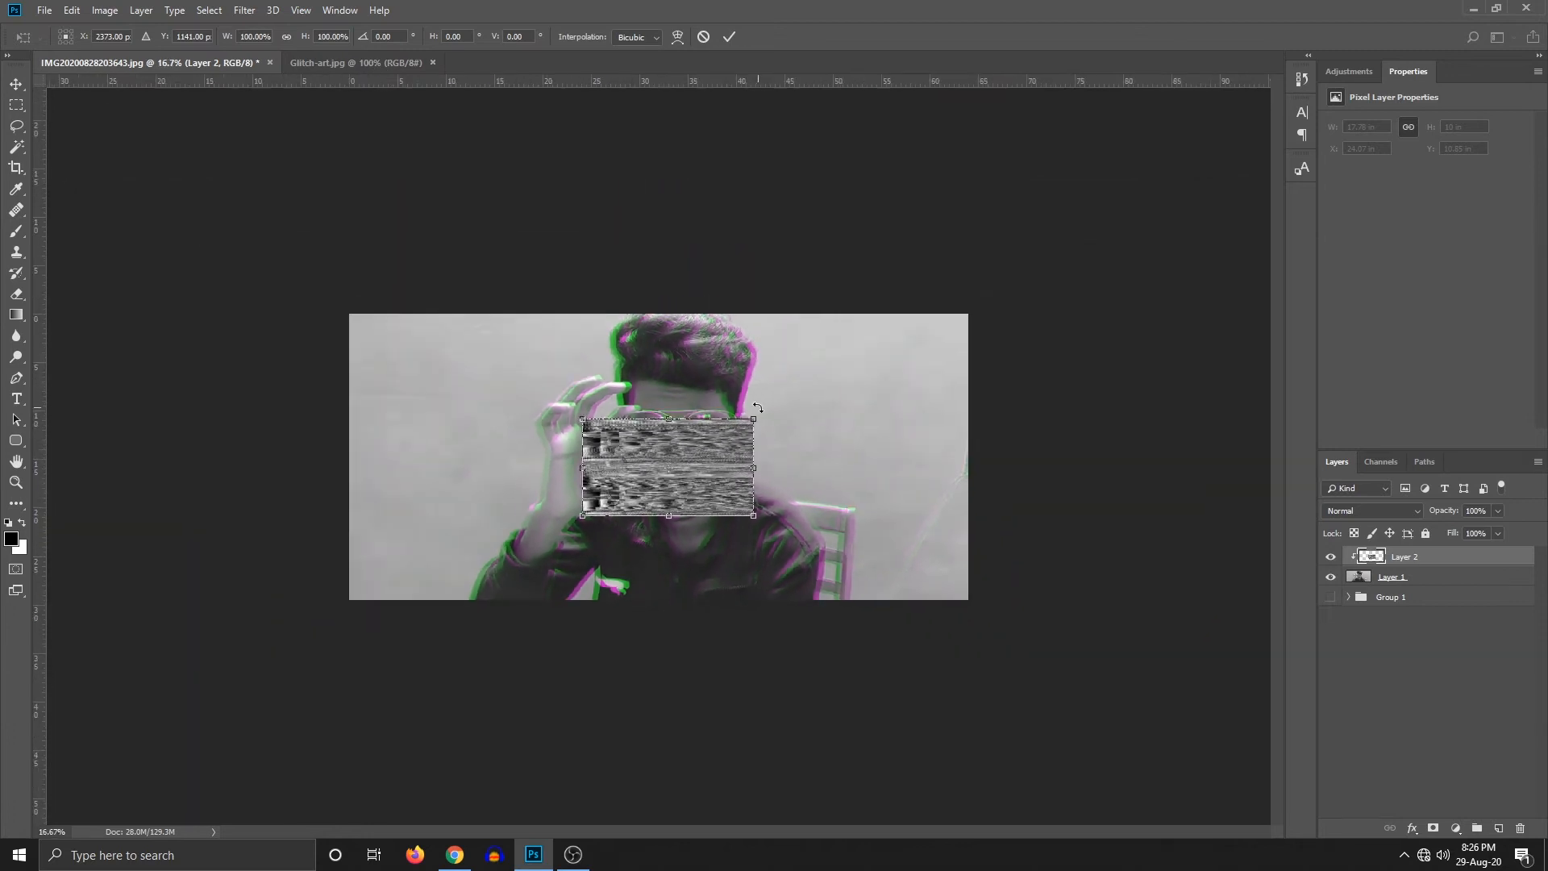
drag(748, 421, 1195, 169)
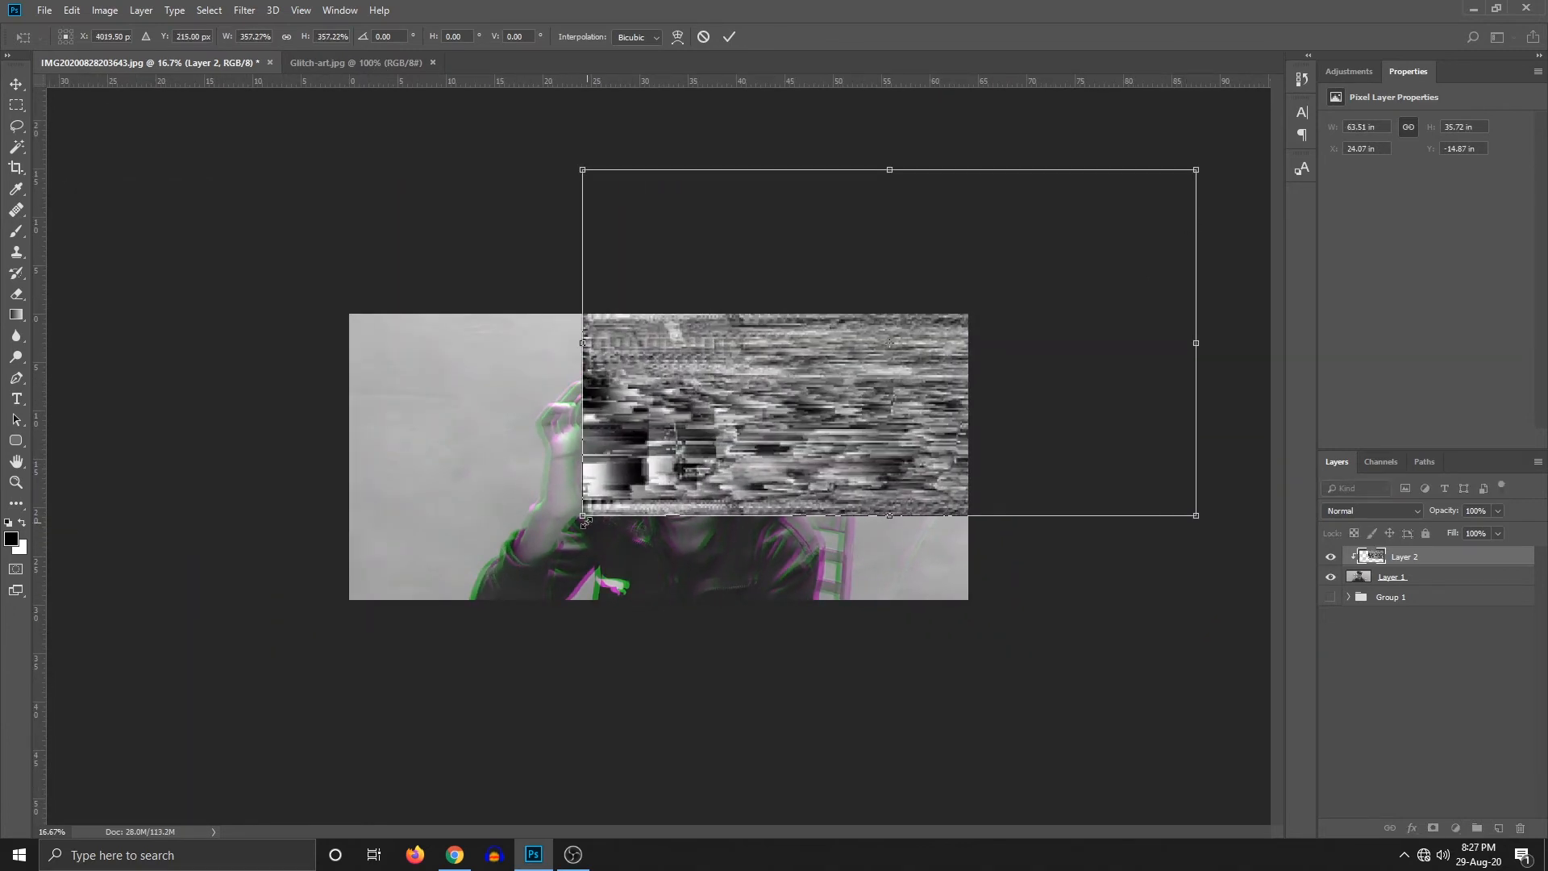
drag(585, 520, 138, 765)
drag(673, 765, 682, 810)
drag(670, 170, 673, 66)
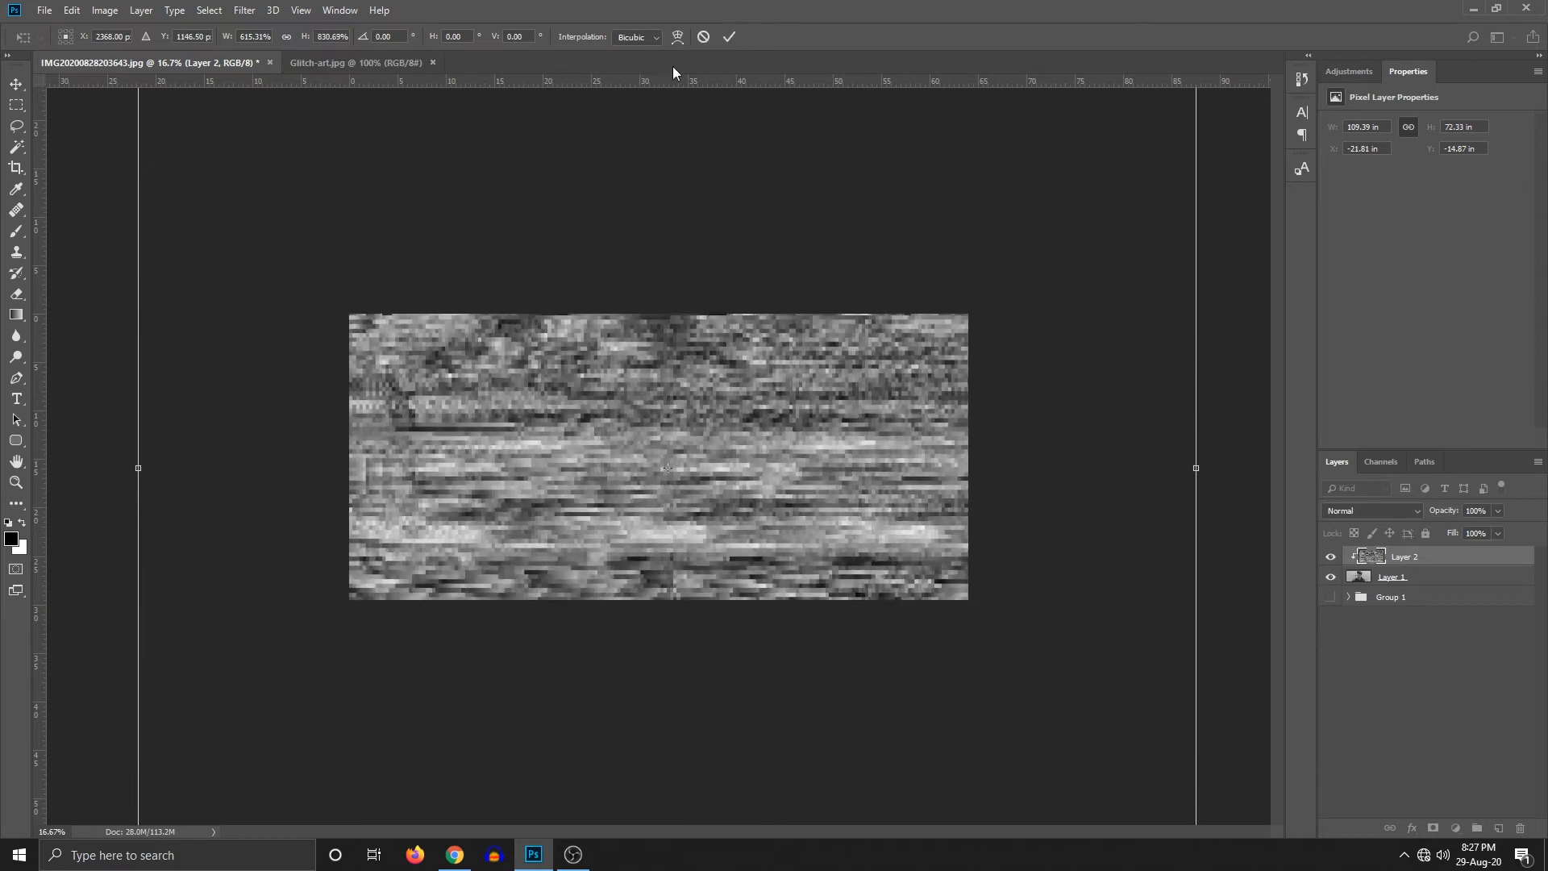
key(Return)
key(ctrl+plus)
key(ctrl+plus)
key(ctrl+plus)
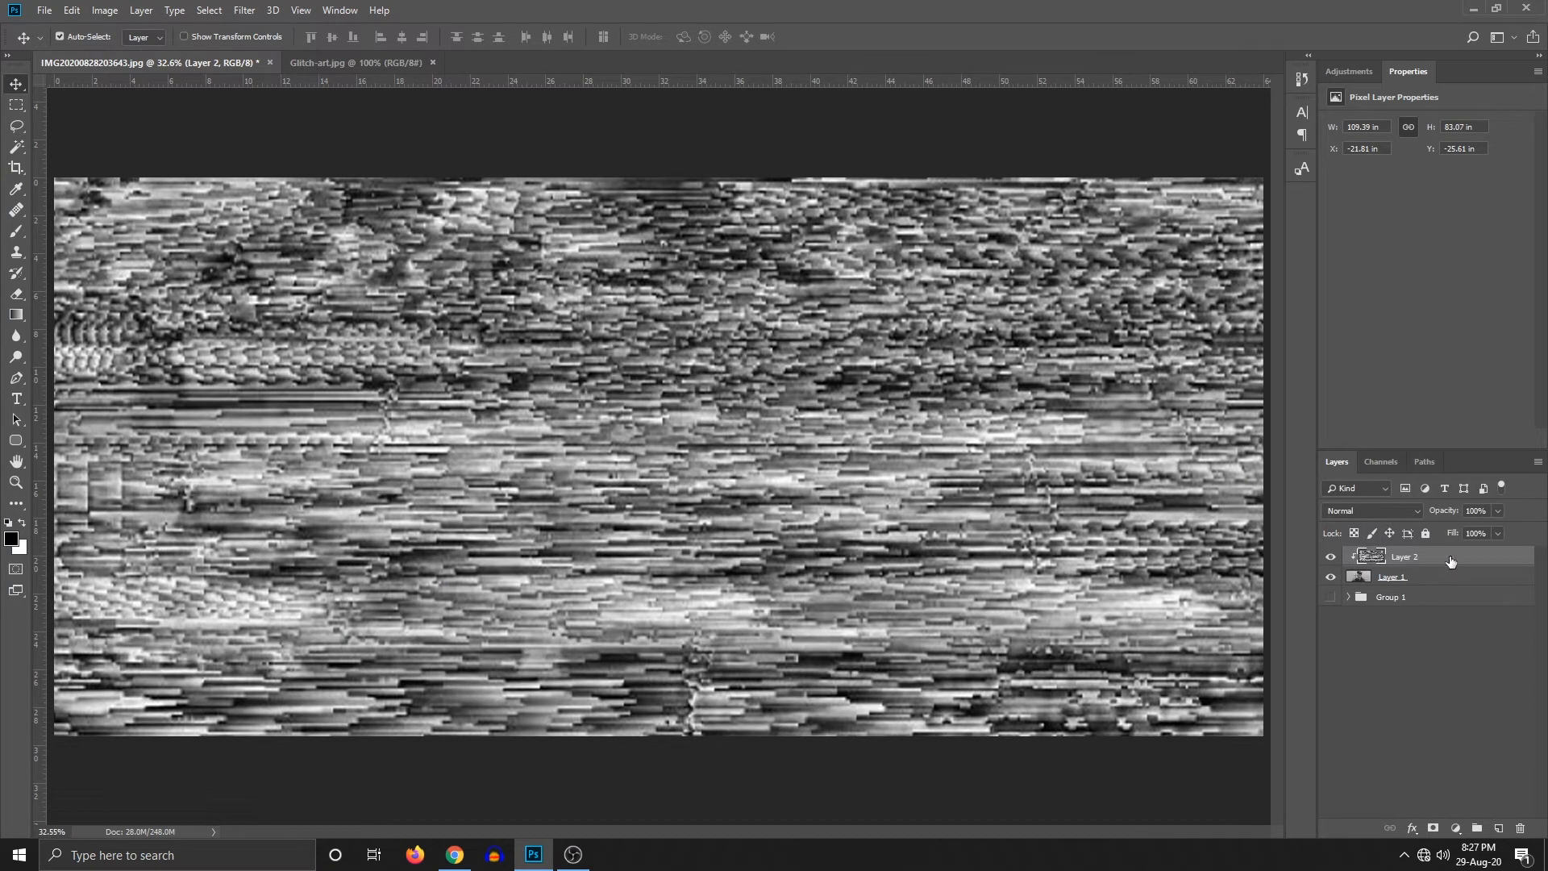
Step: Try the Screen blend mode on Layer 2, then set it to Overlay with 22% opacity
click(1360, 509)
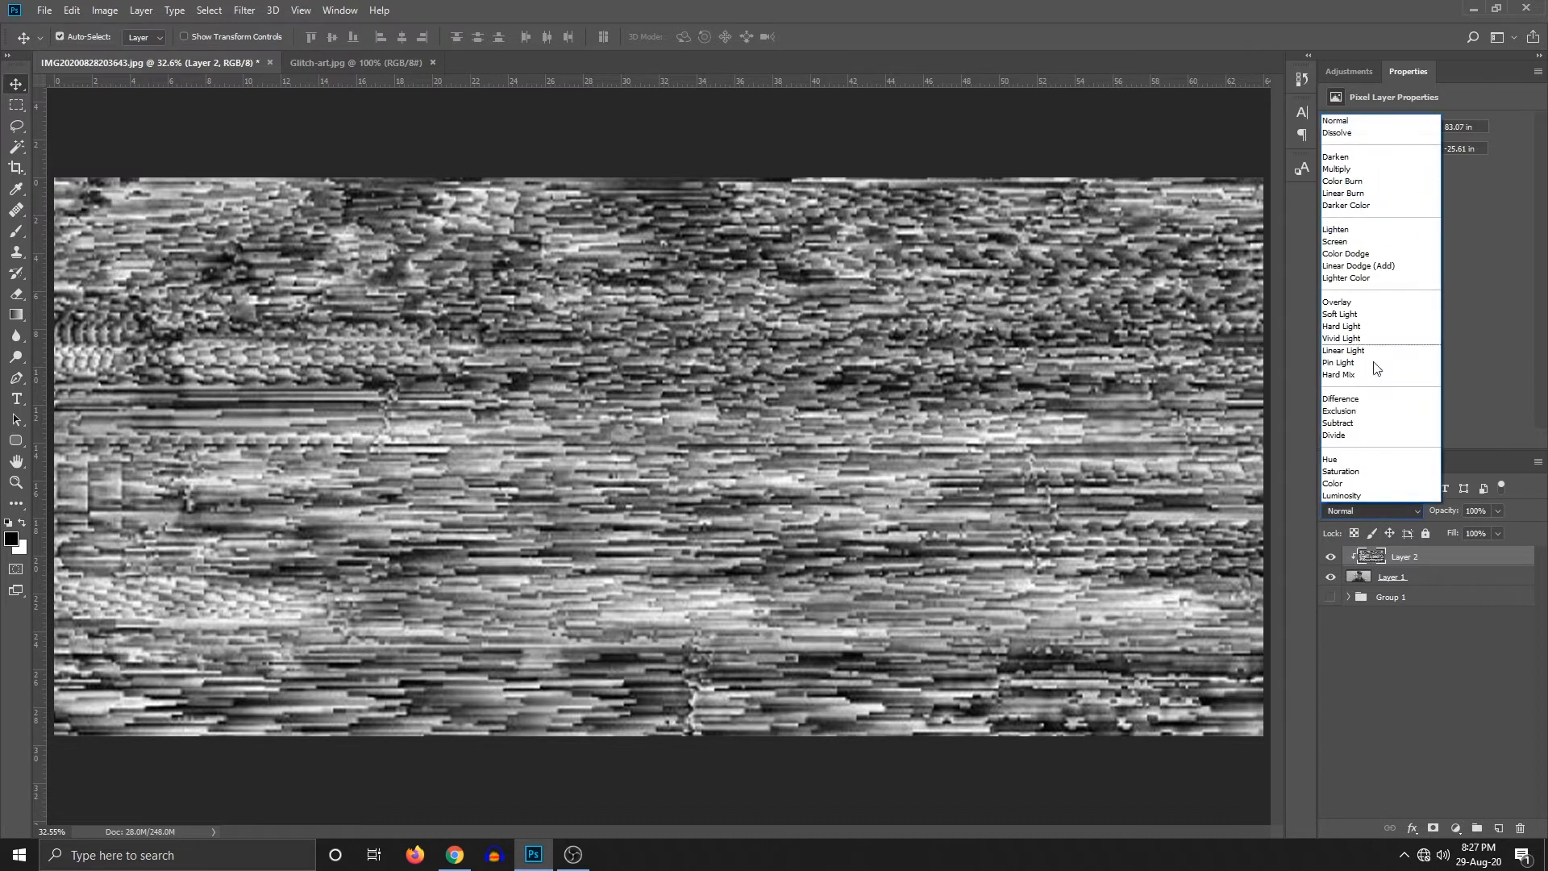
click(1371, 242)
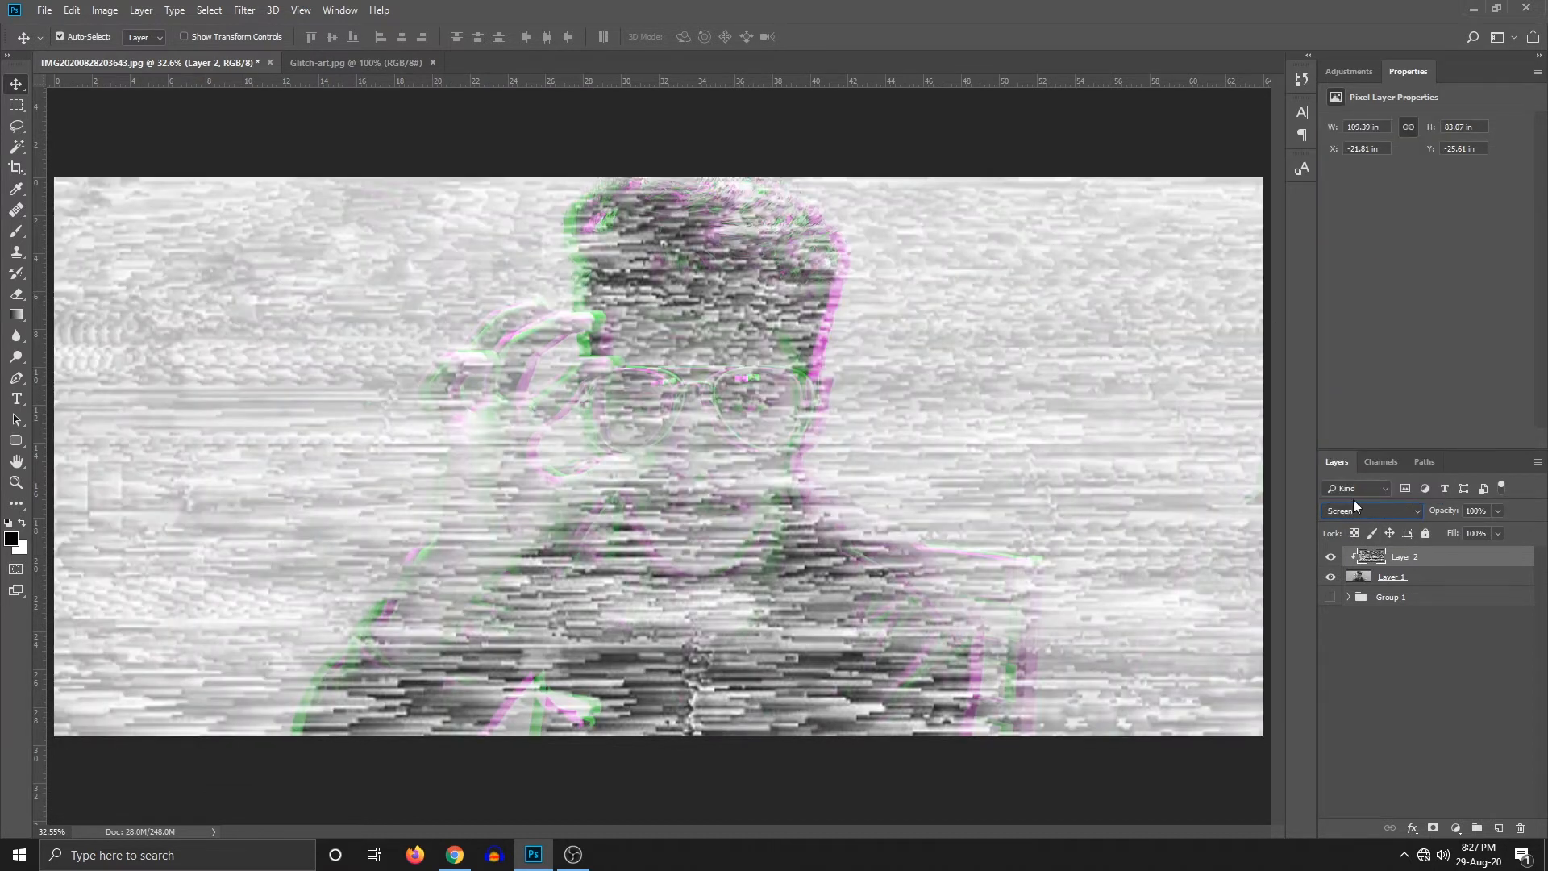
click(1377, 506)
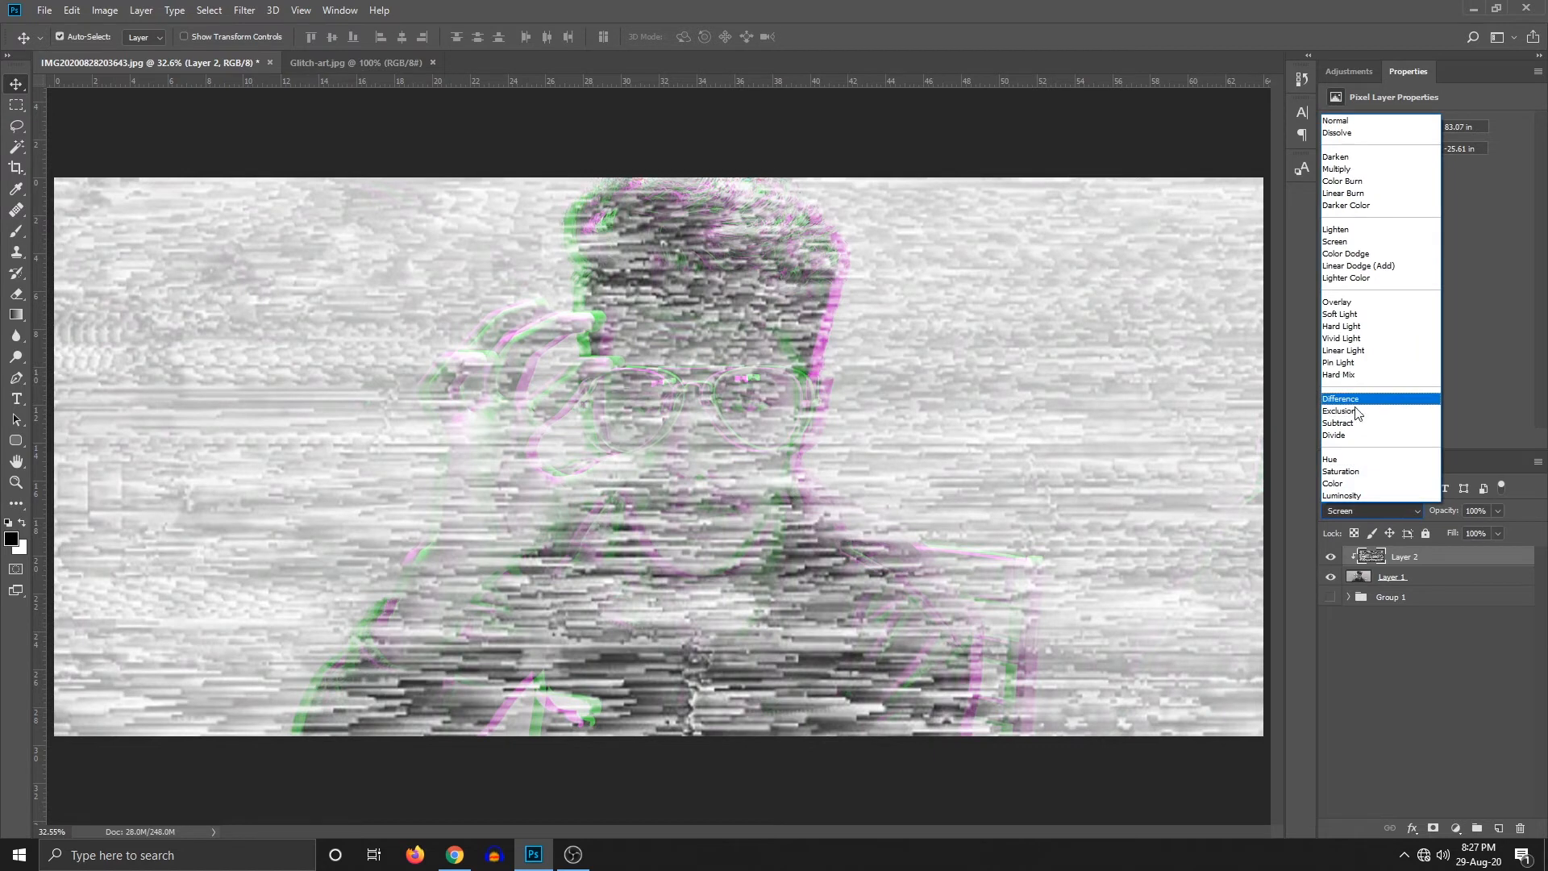
click(1346, 303)
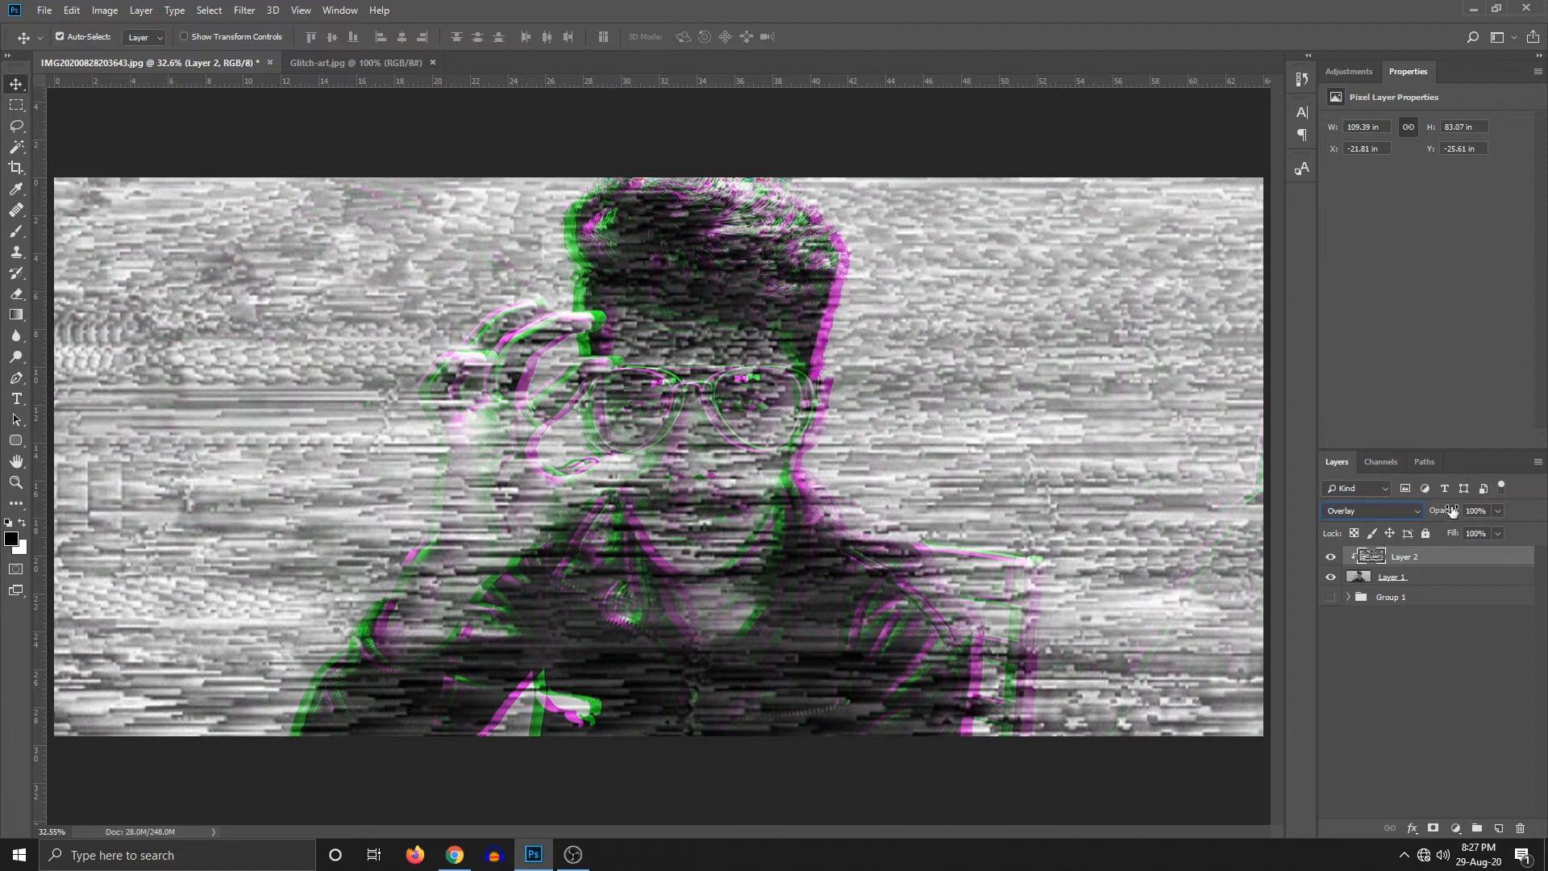
drag(1451, 513, 1390, 530)
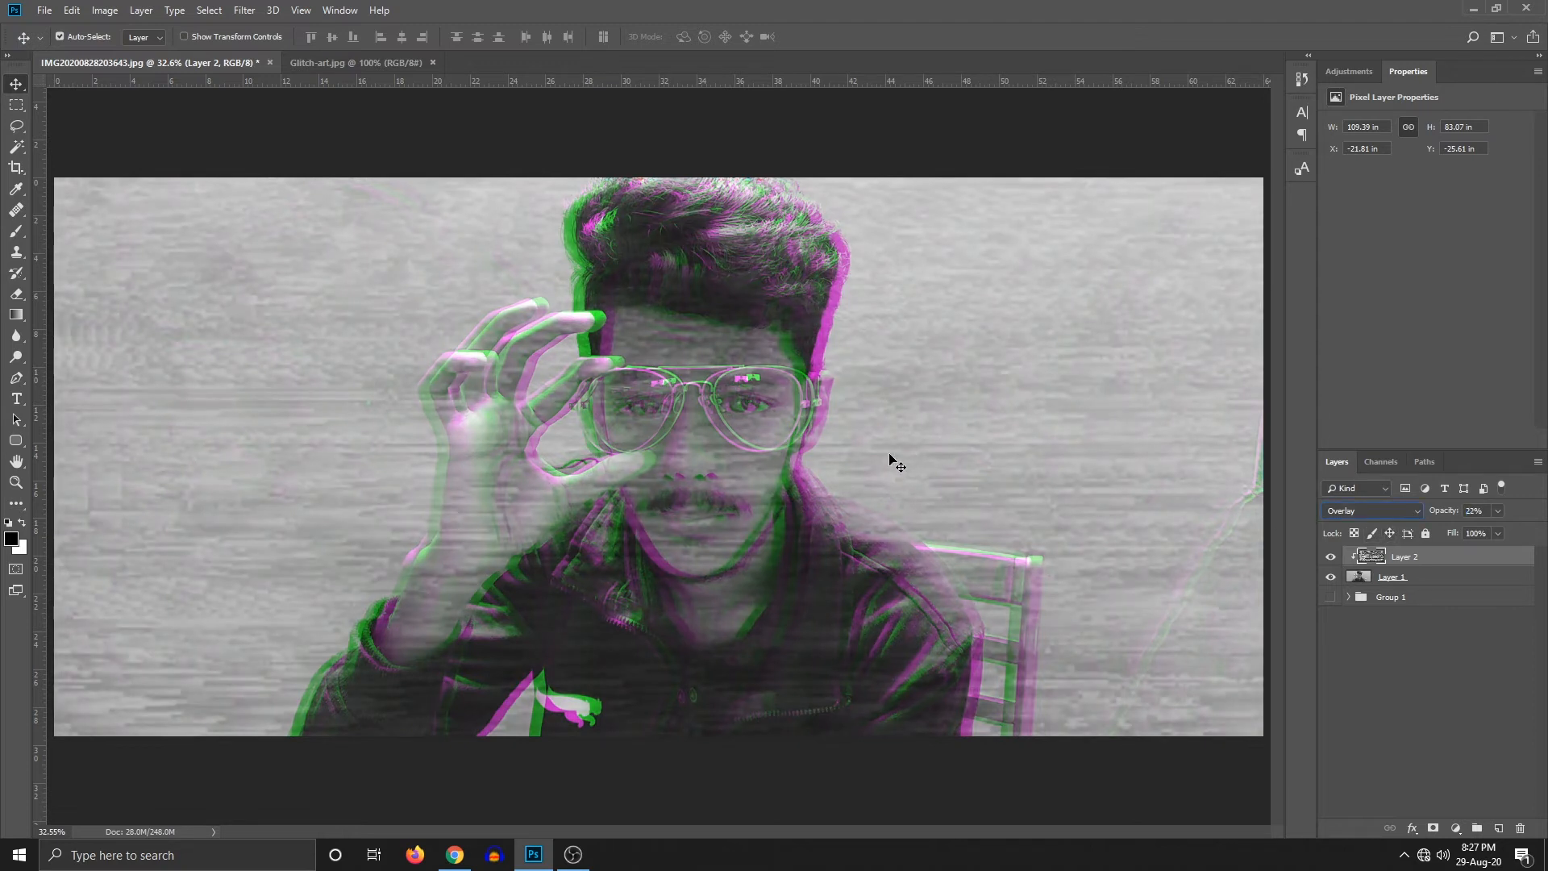
Step: Stamp all visible layers into a new merged layer above Layer 2
key(ctrl+minus)
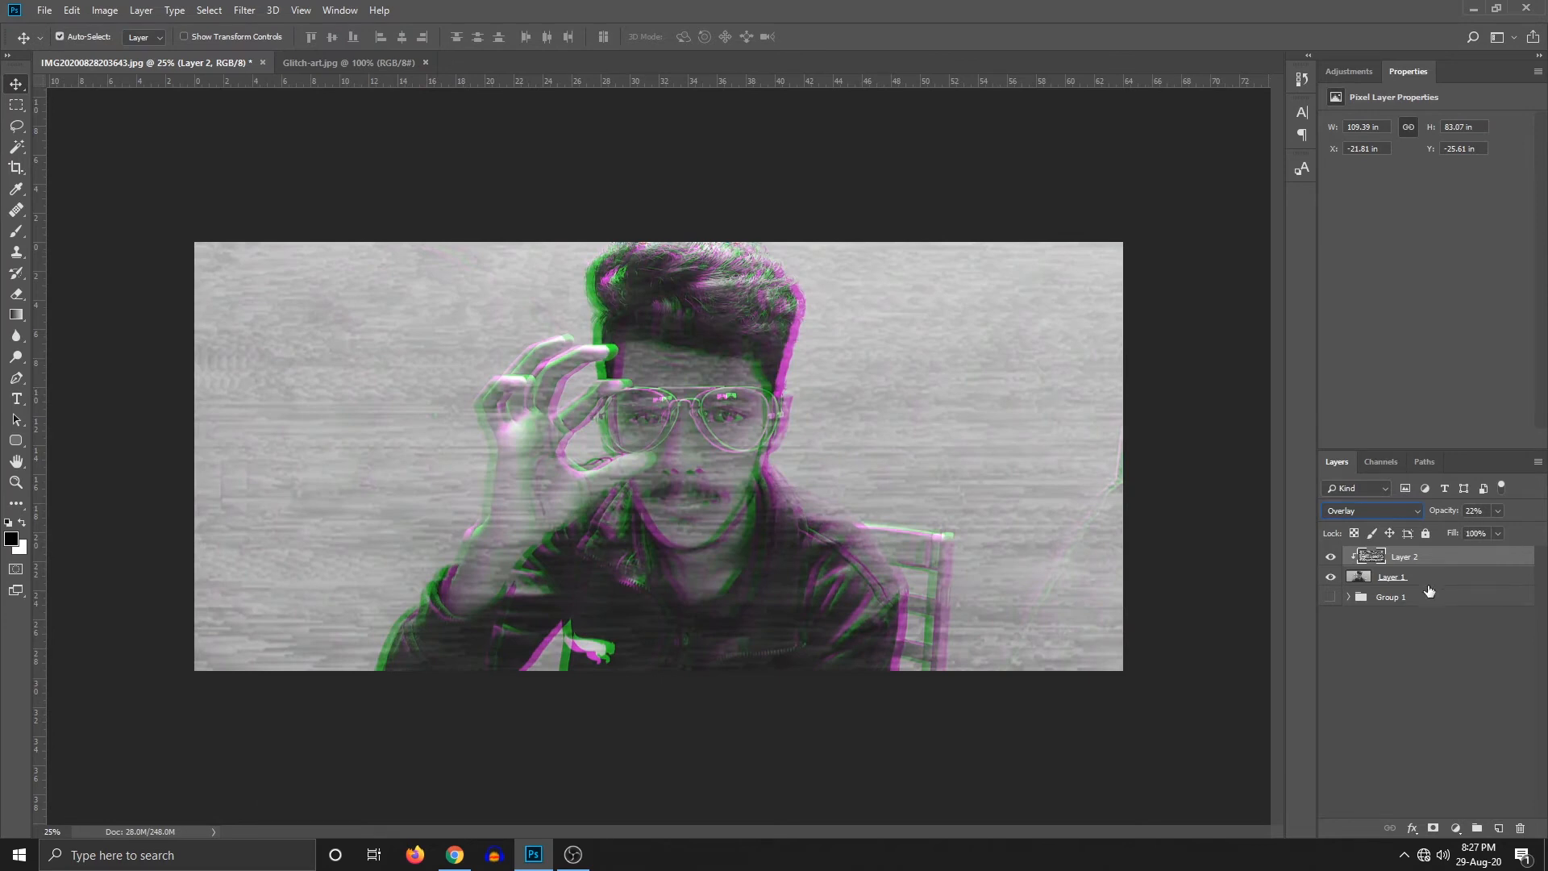
click(1348, 597)
click(1363, 581)
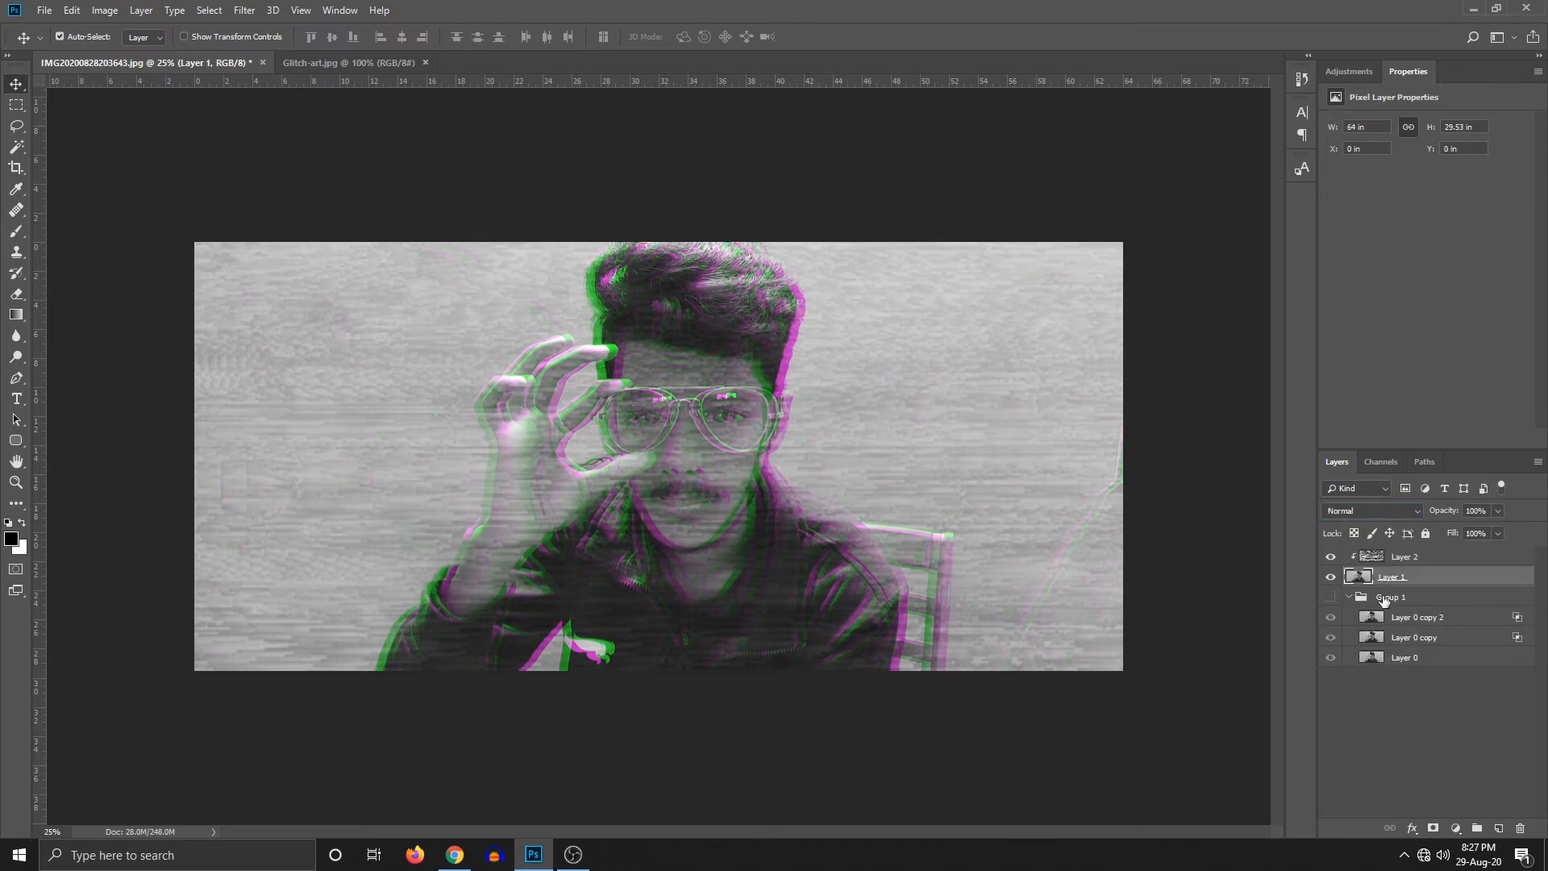
click(1345, 596)
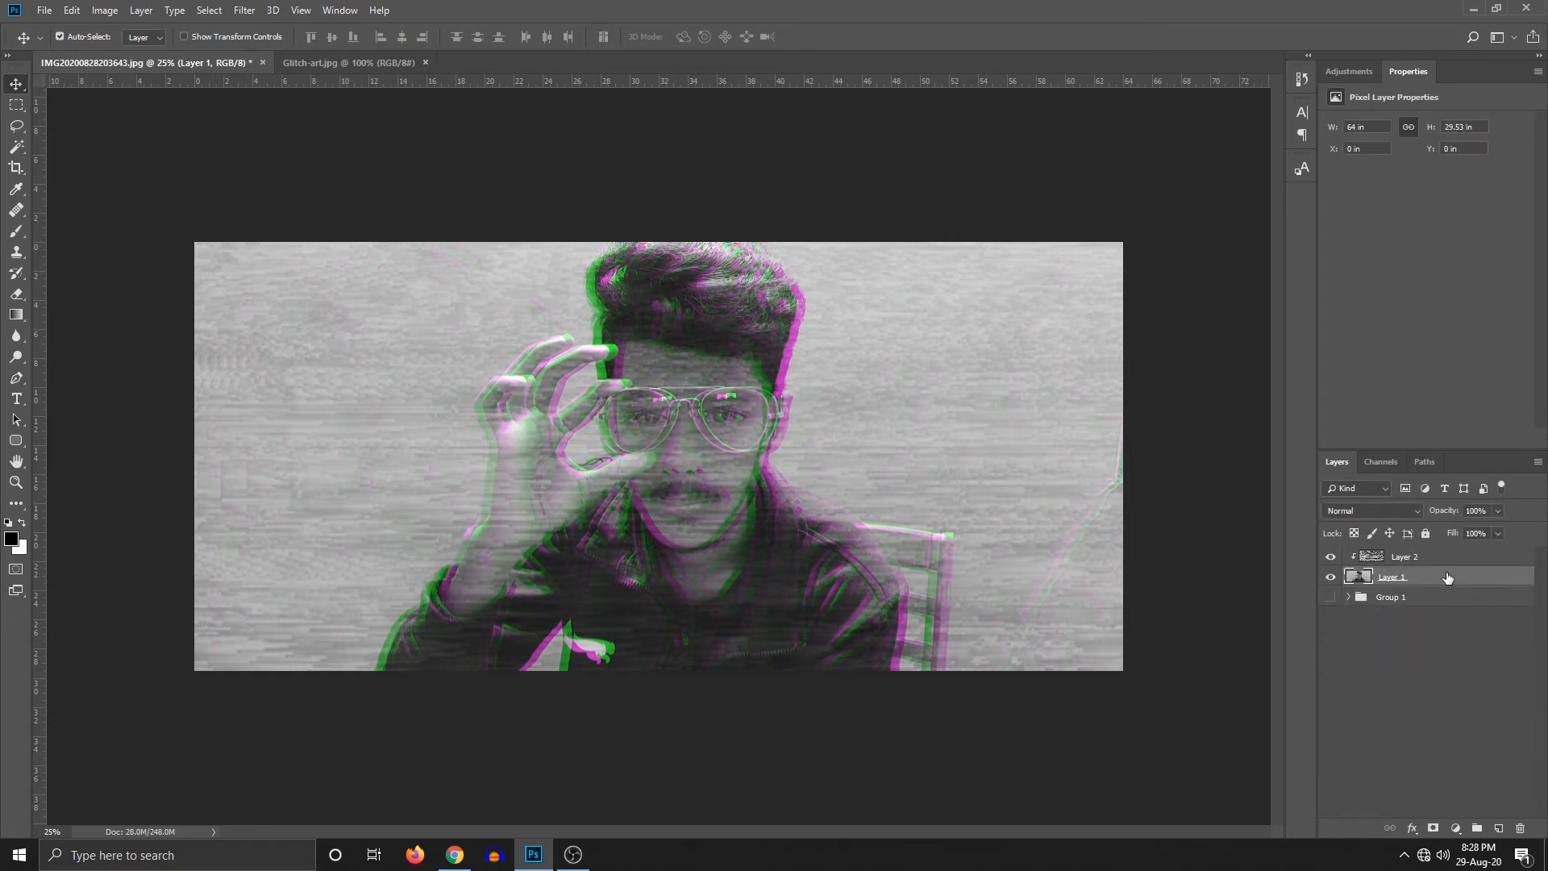
click(1441, 650)
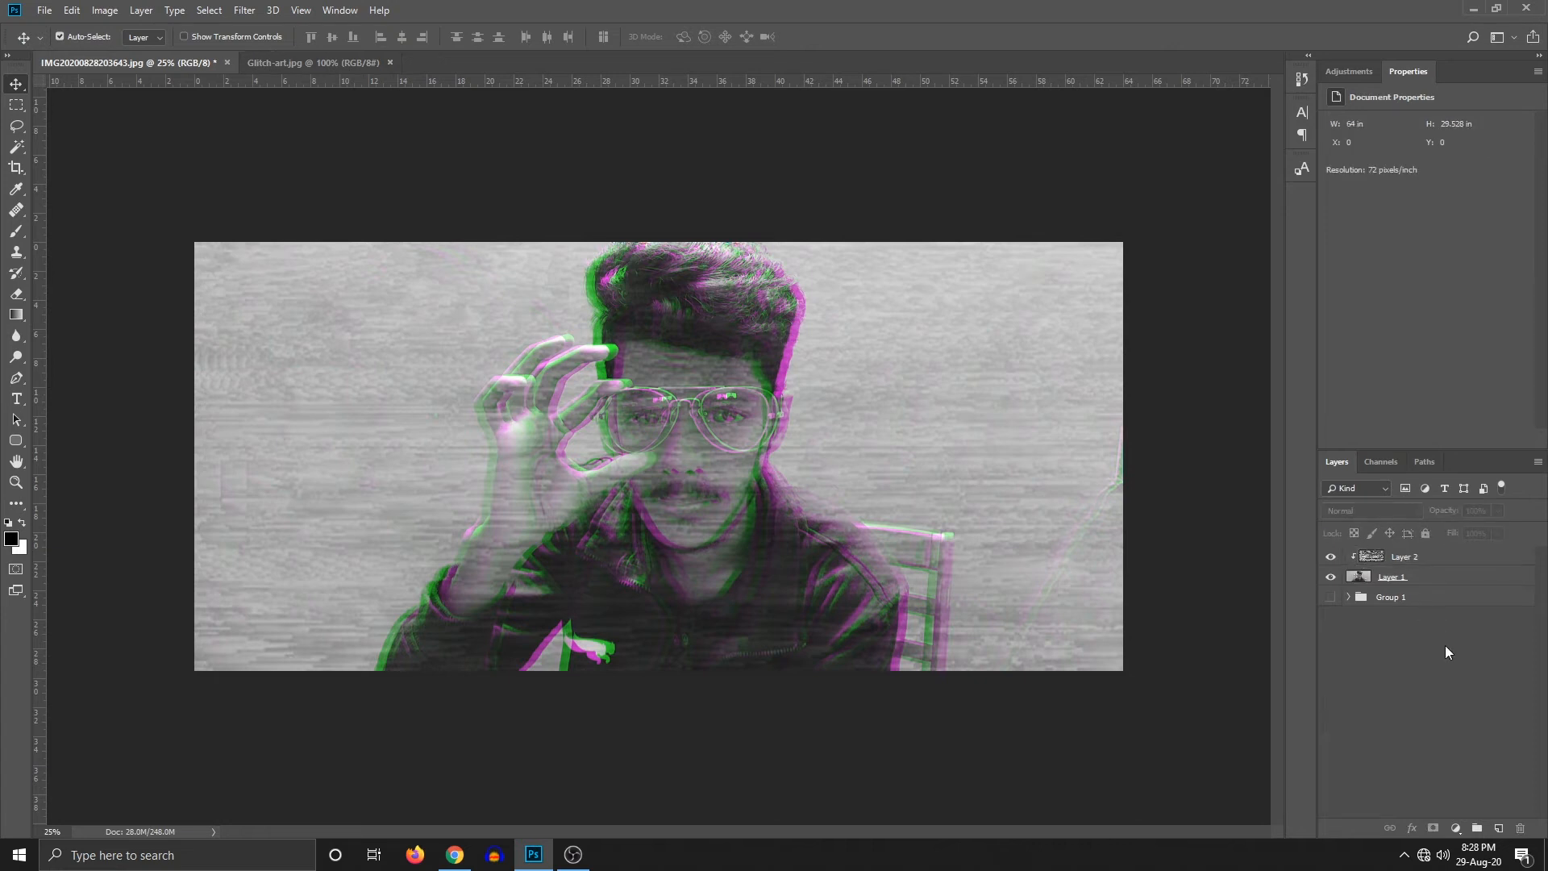
key(ctrl+shift+alt+e)
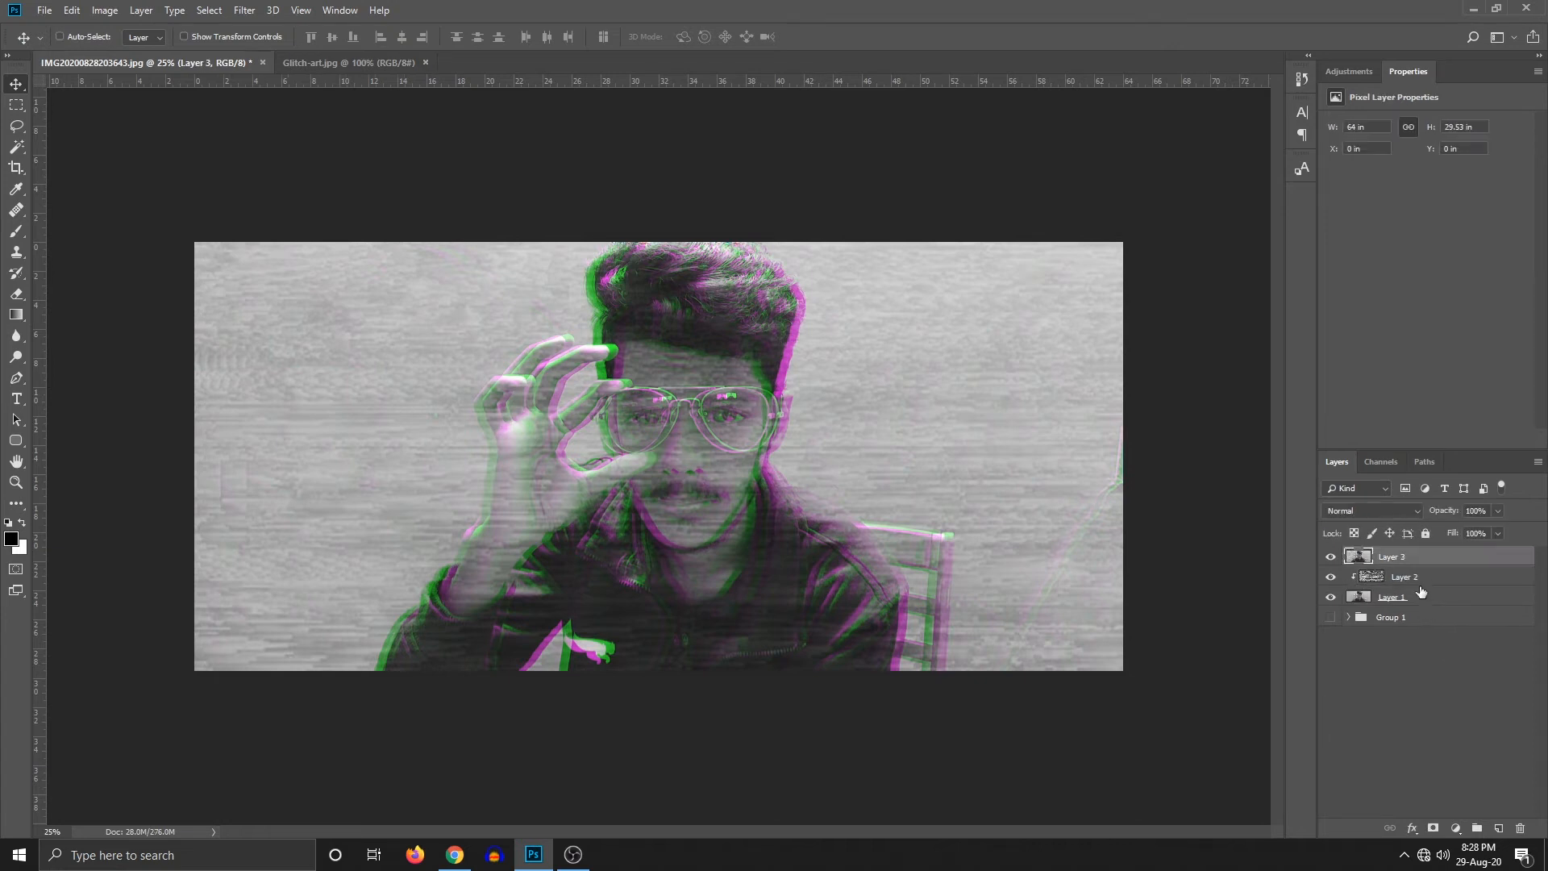
Step: Compare the stamped Layer 3 with Layers 1 and 2 by toggling their visibility, and duplicate Layer 3
drag(1330, 577, 1330, 597)
click(1416, 577)
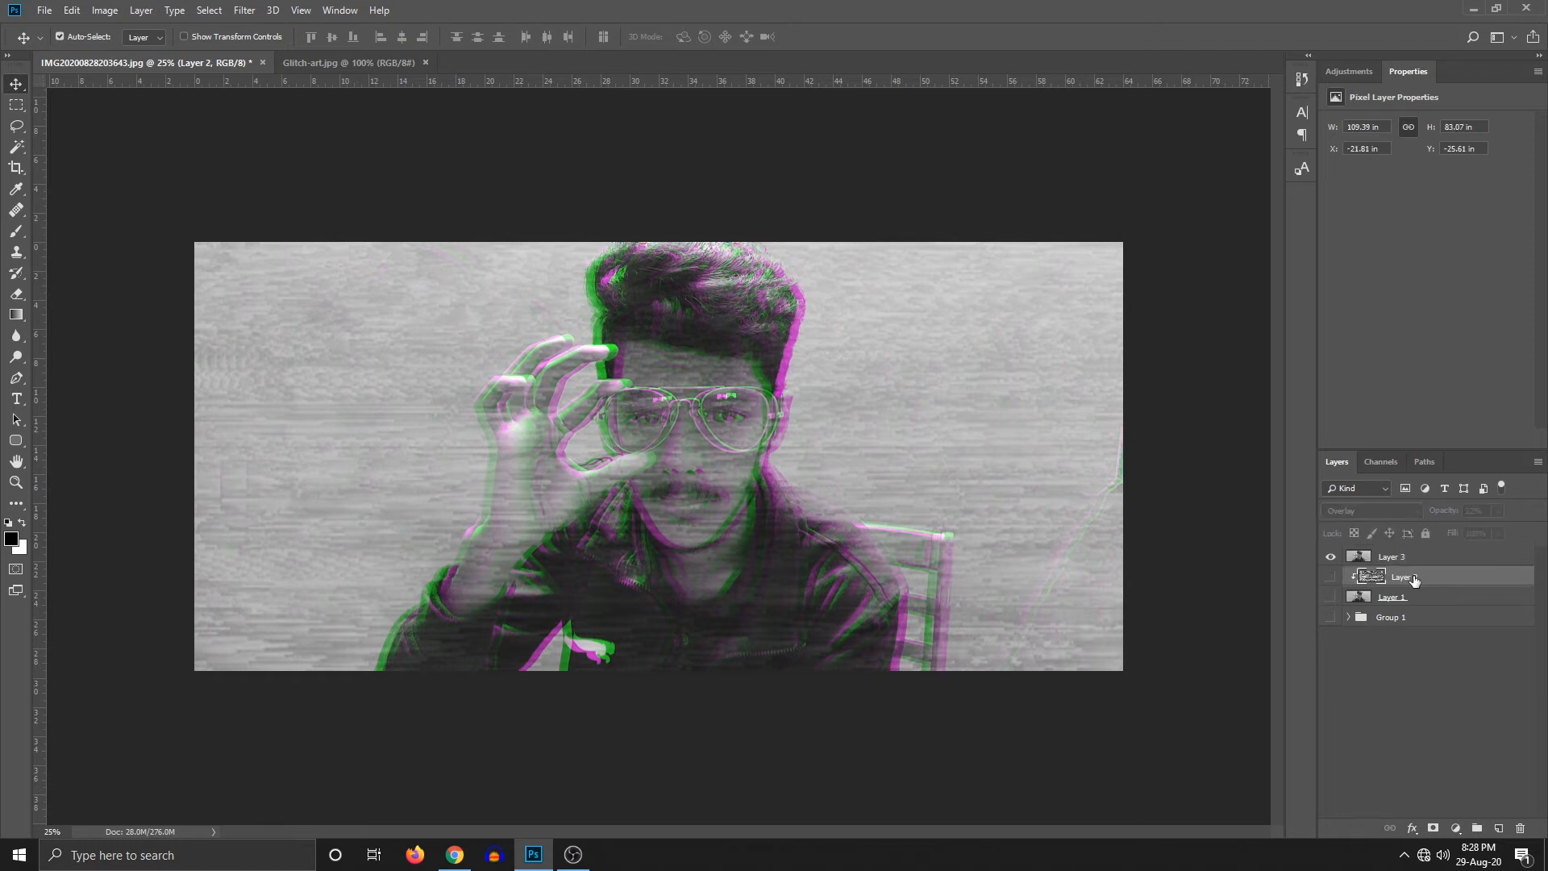
click(1360, 558)
click(1331, 558)
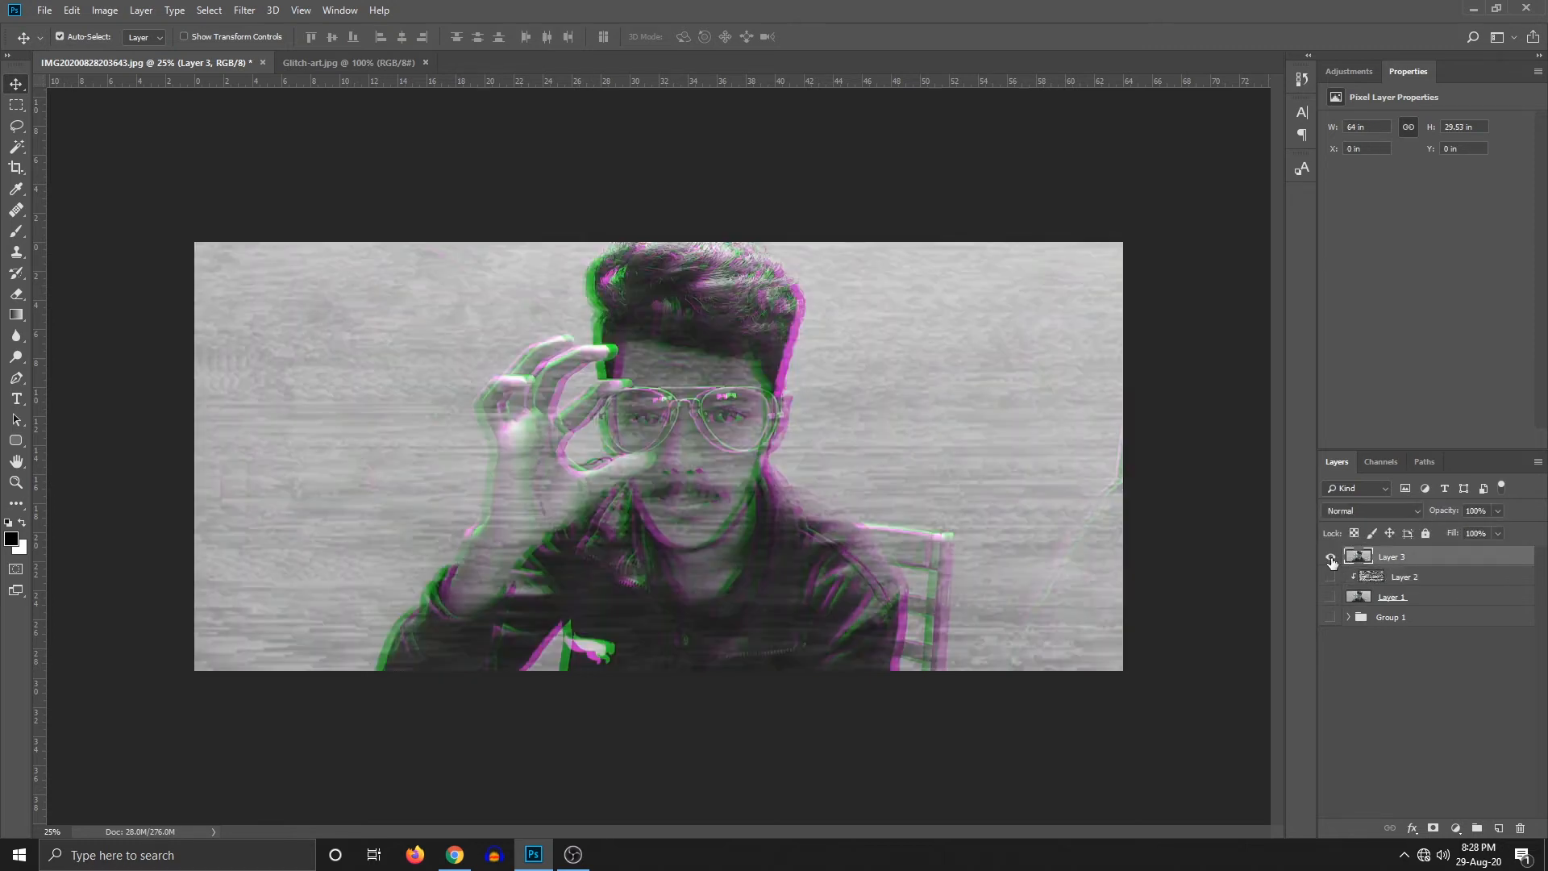
drag(1330, 577, 1332, 595)
key(ctrl+j)
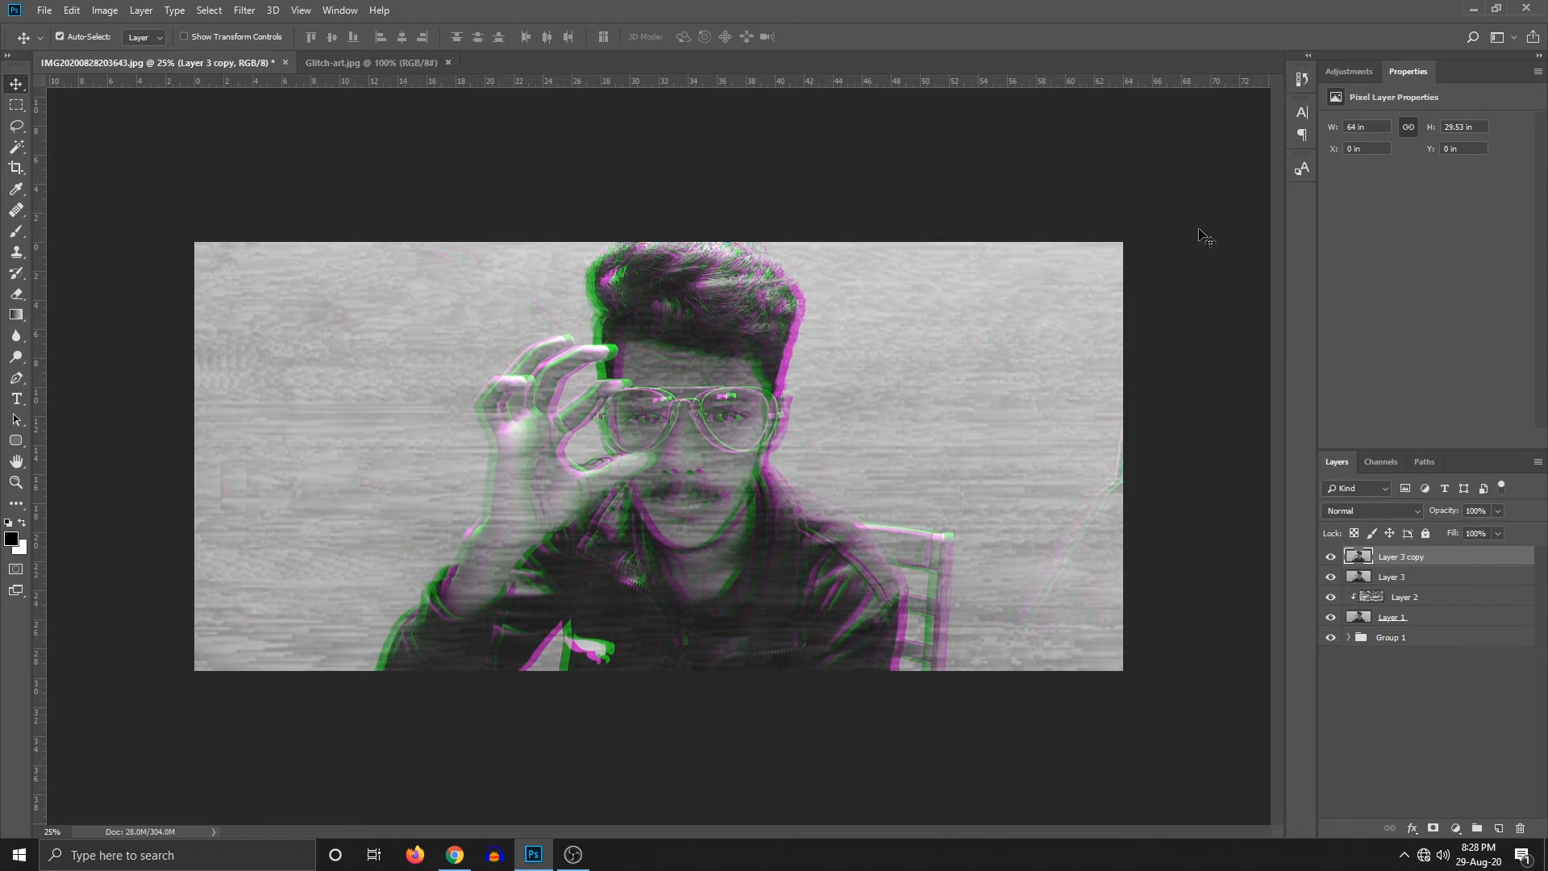
Step: Shift a thin rectangular marquee strip of Layer 3 copy sideways at the hair edge beside the forehead, and deselect it
key(ctrl+equal)
key(ctrl+equal)
key(ctrl+equal)
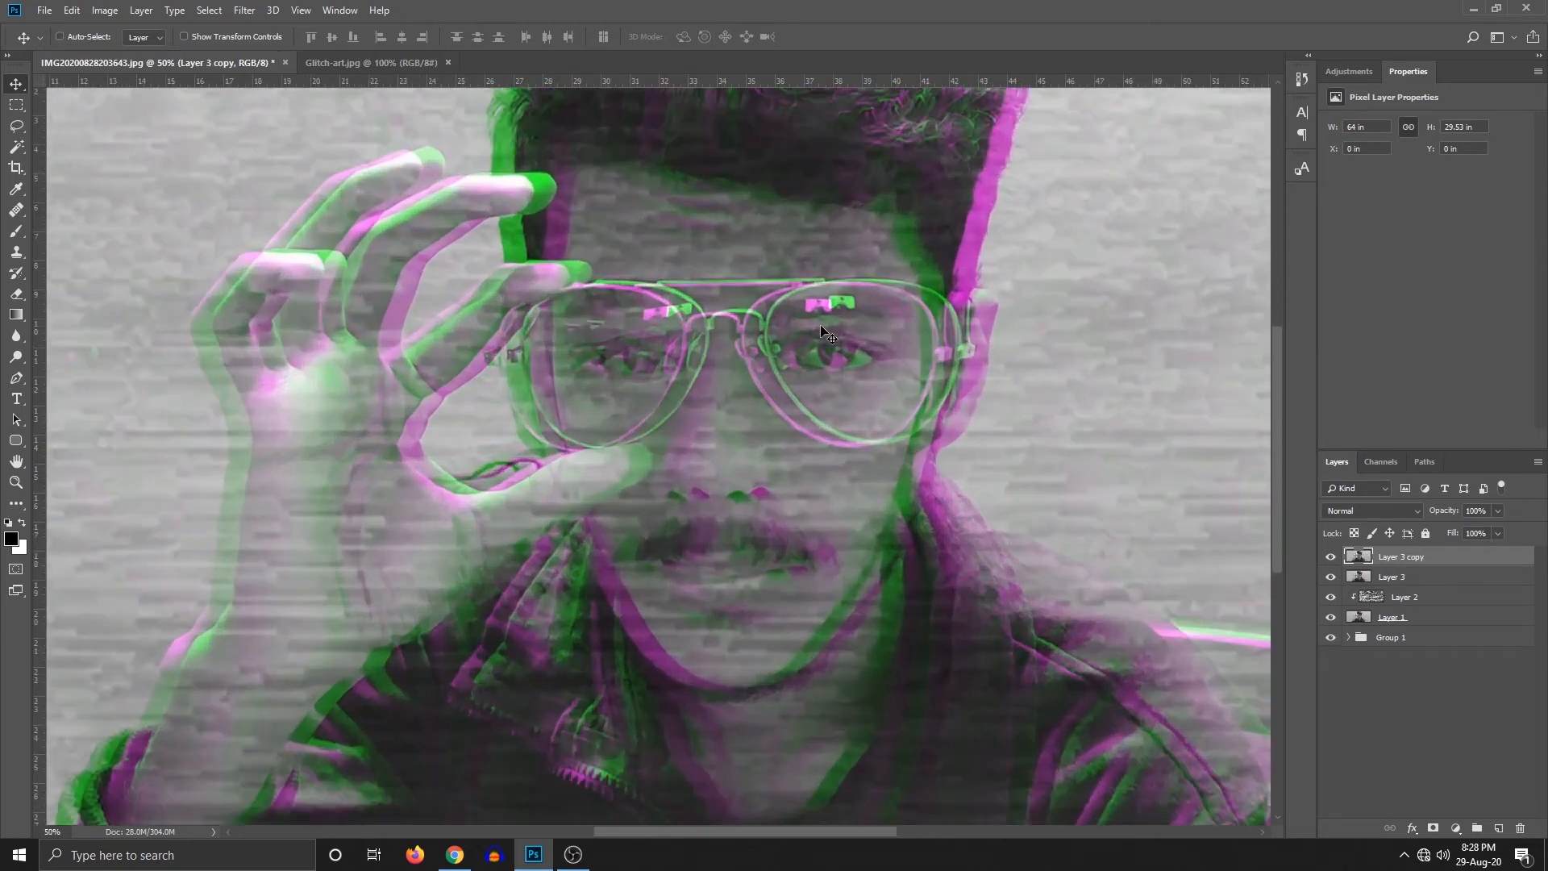
key(ctrl+0)
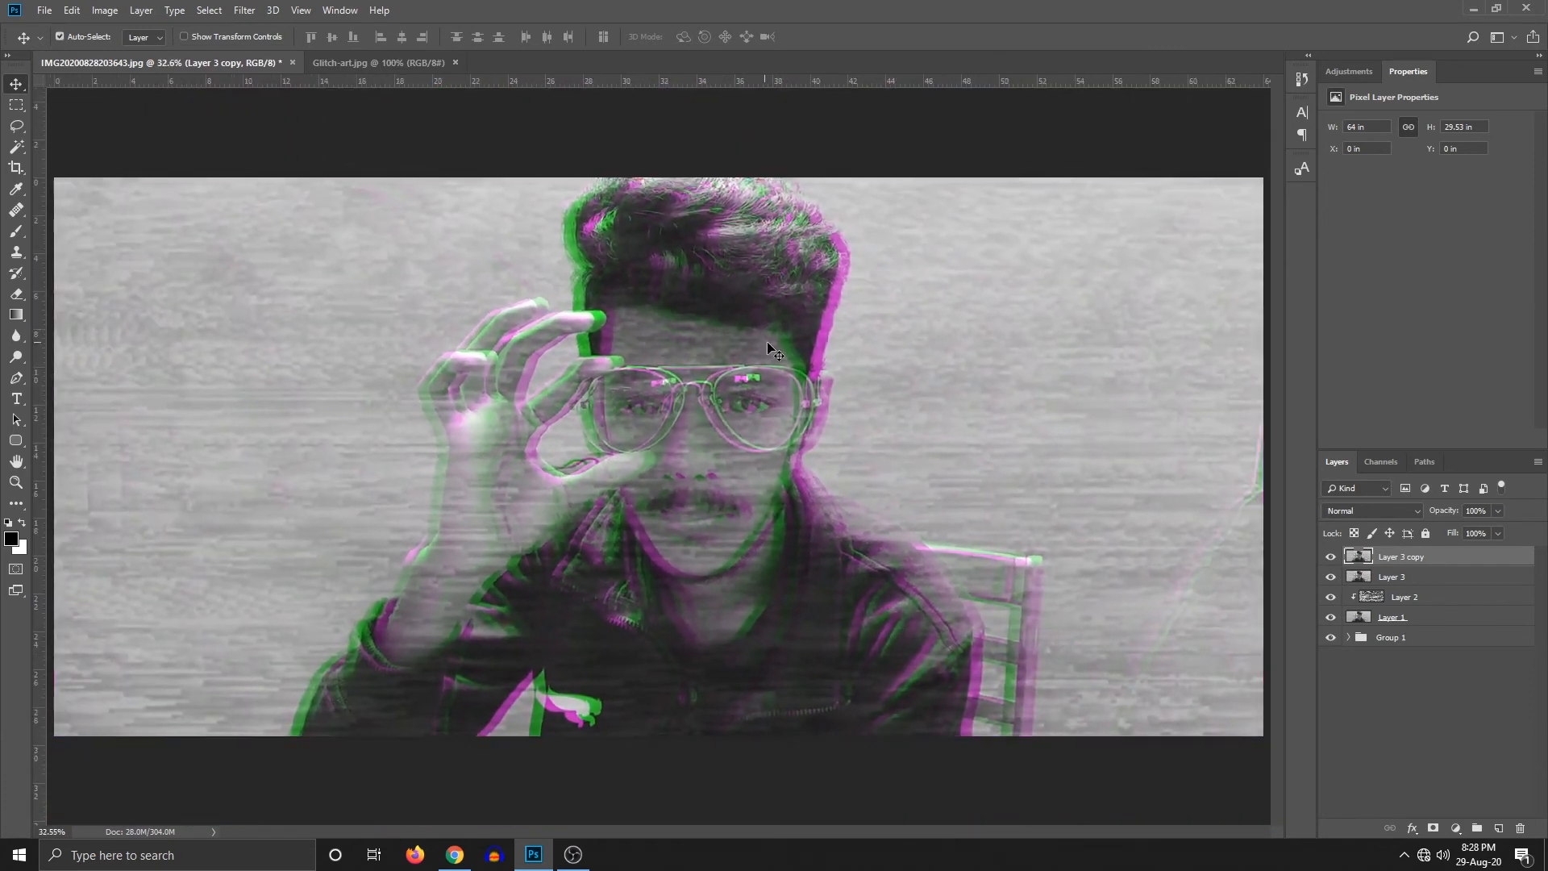
key(ctrl+equal)
key(ctrl+equal)
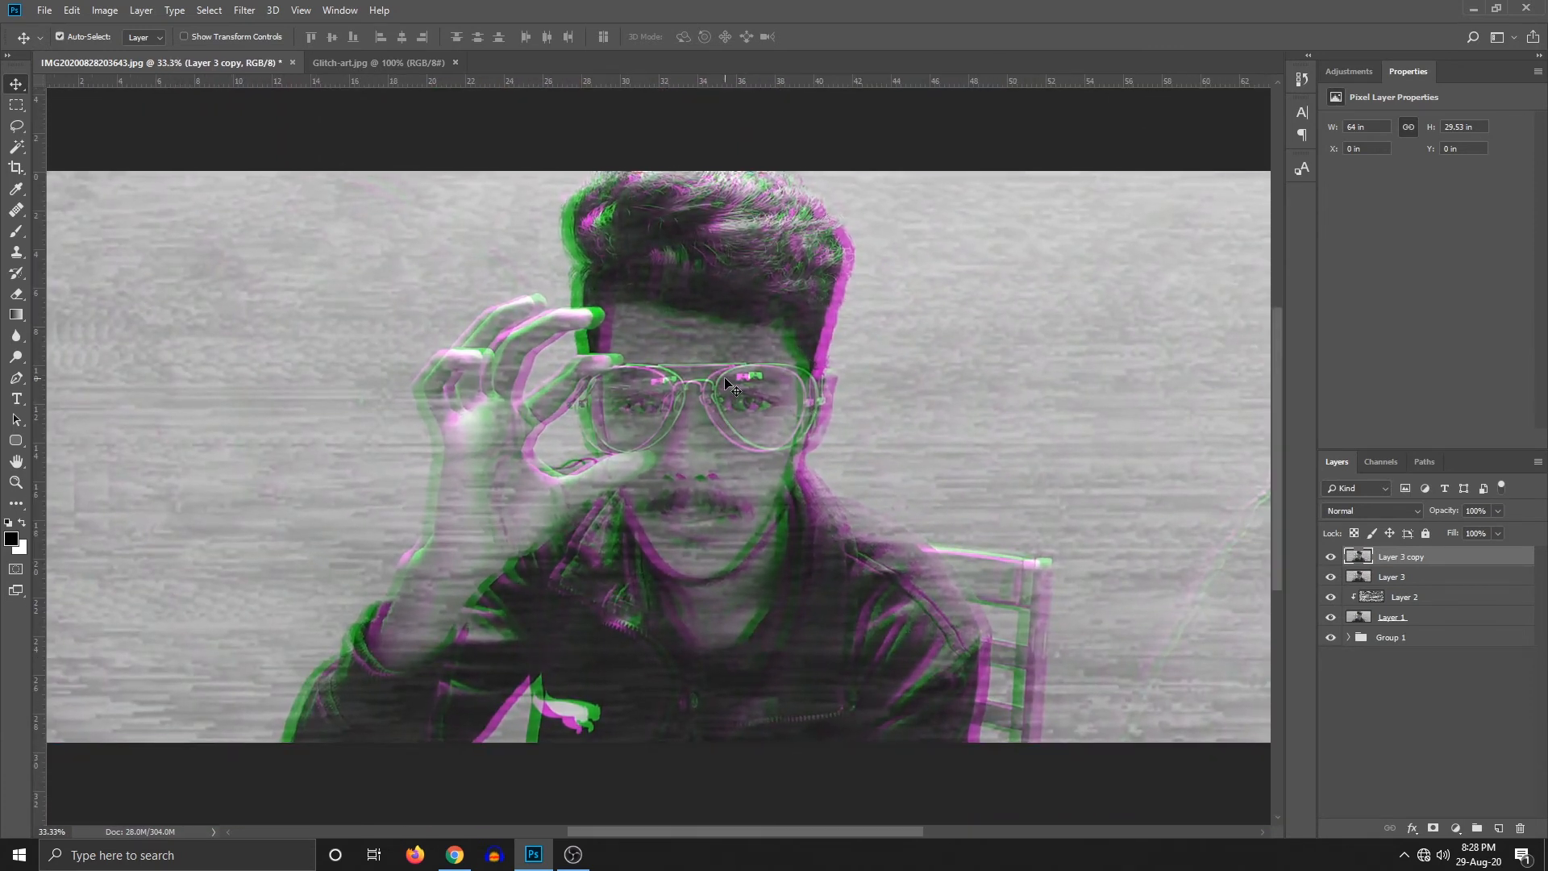
drag(863, 197, 742, 415)
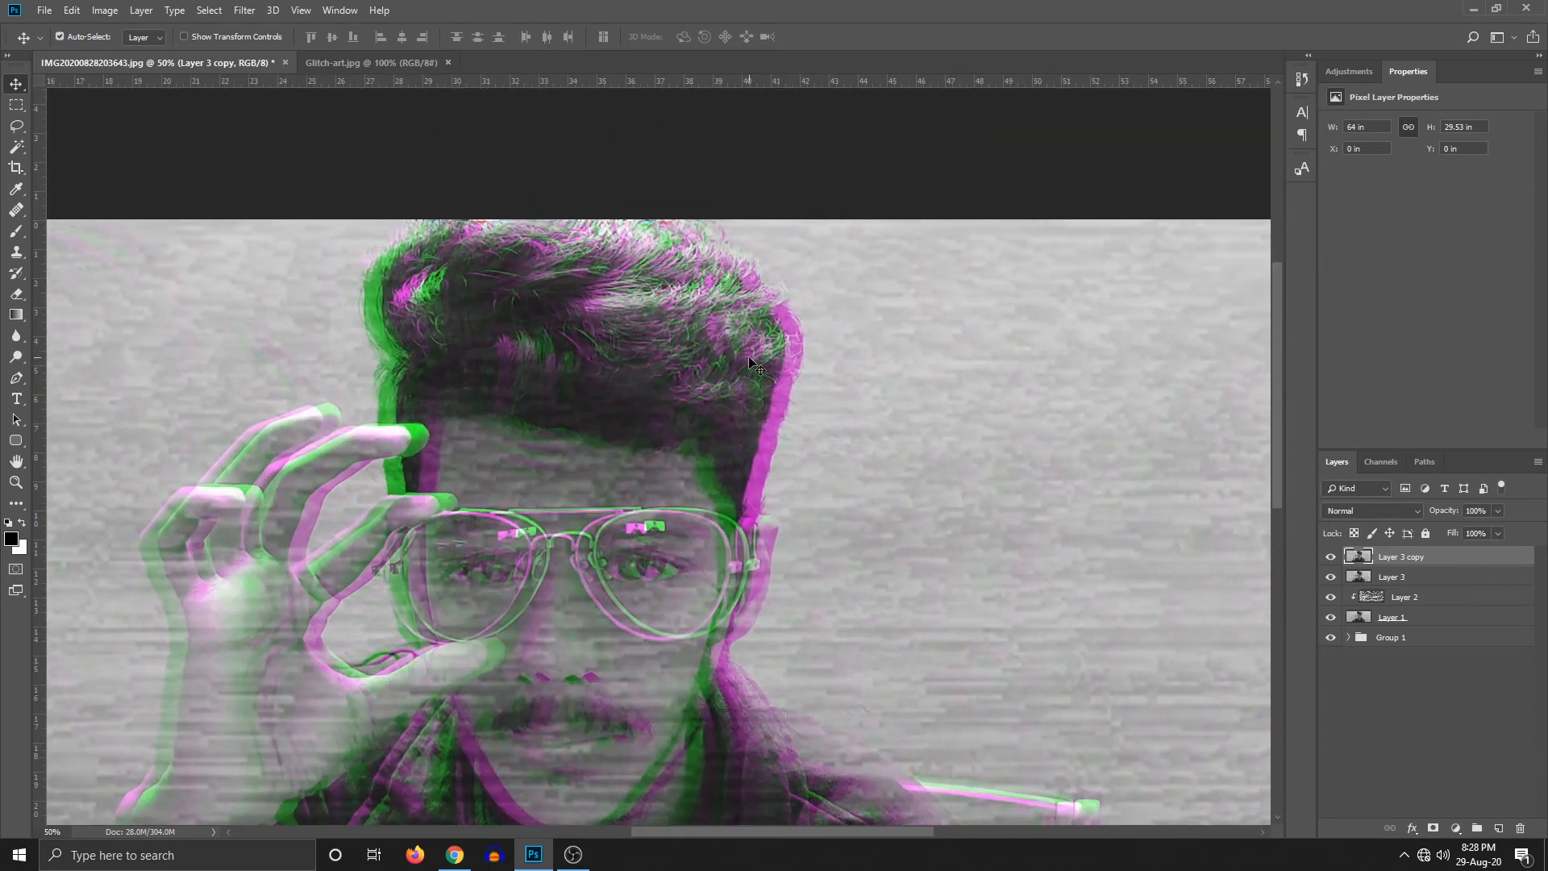
click(16, 104)
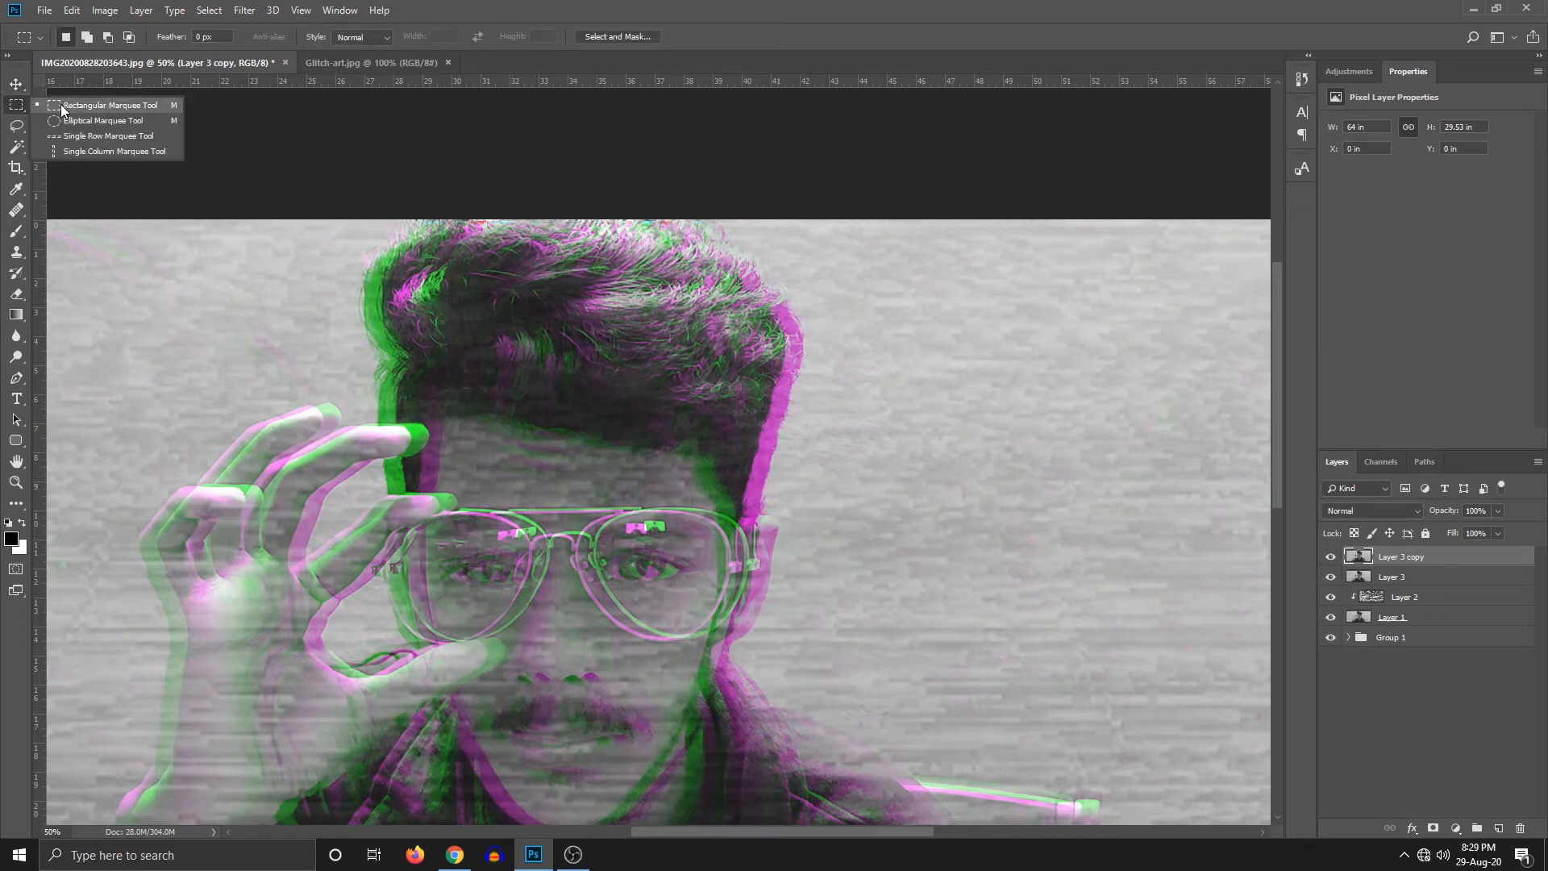
click(60, 104)
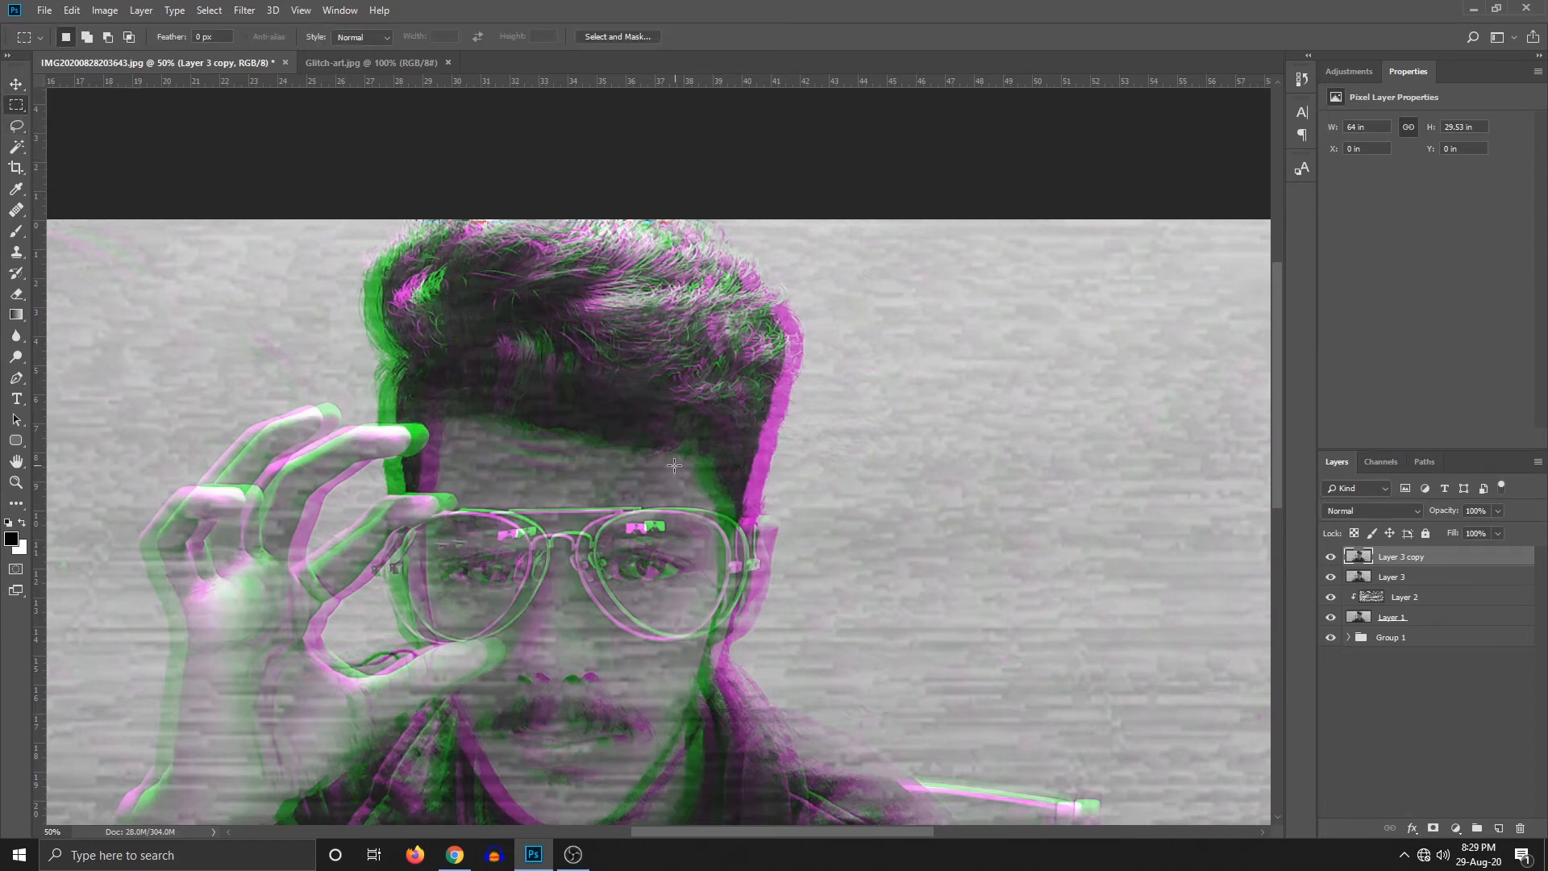
drag(672, 465, 874, 479)
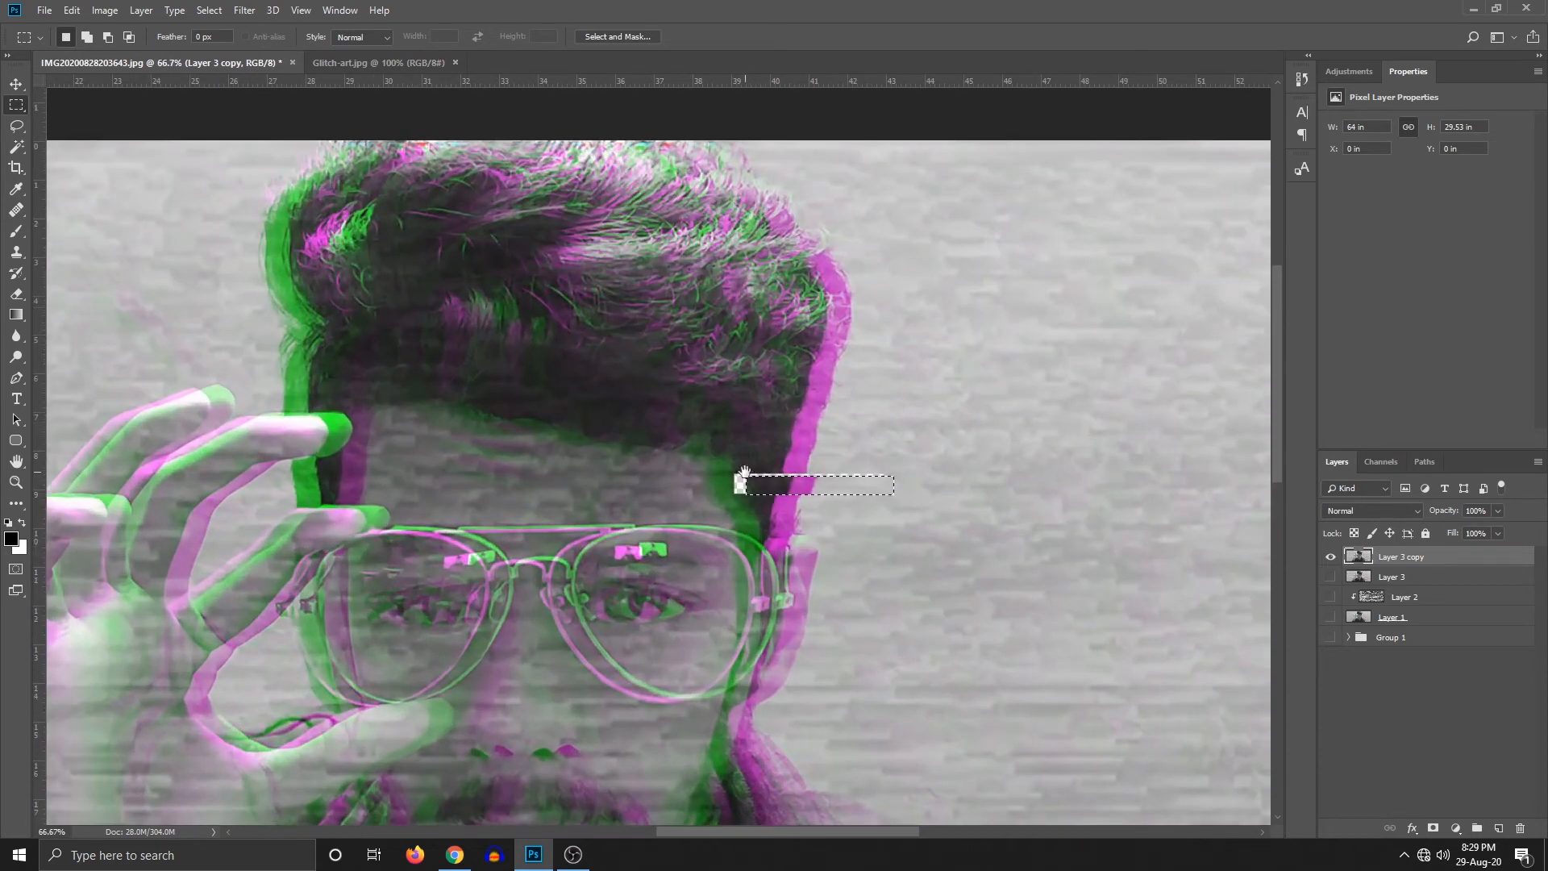
drag(785, 513, 773, 481)
key(ctrl+d)
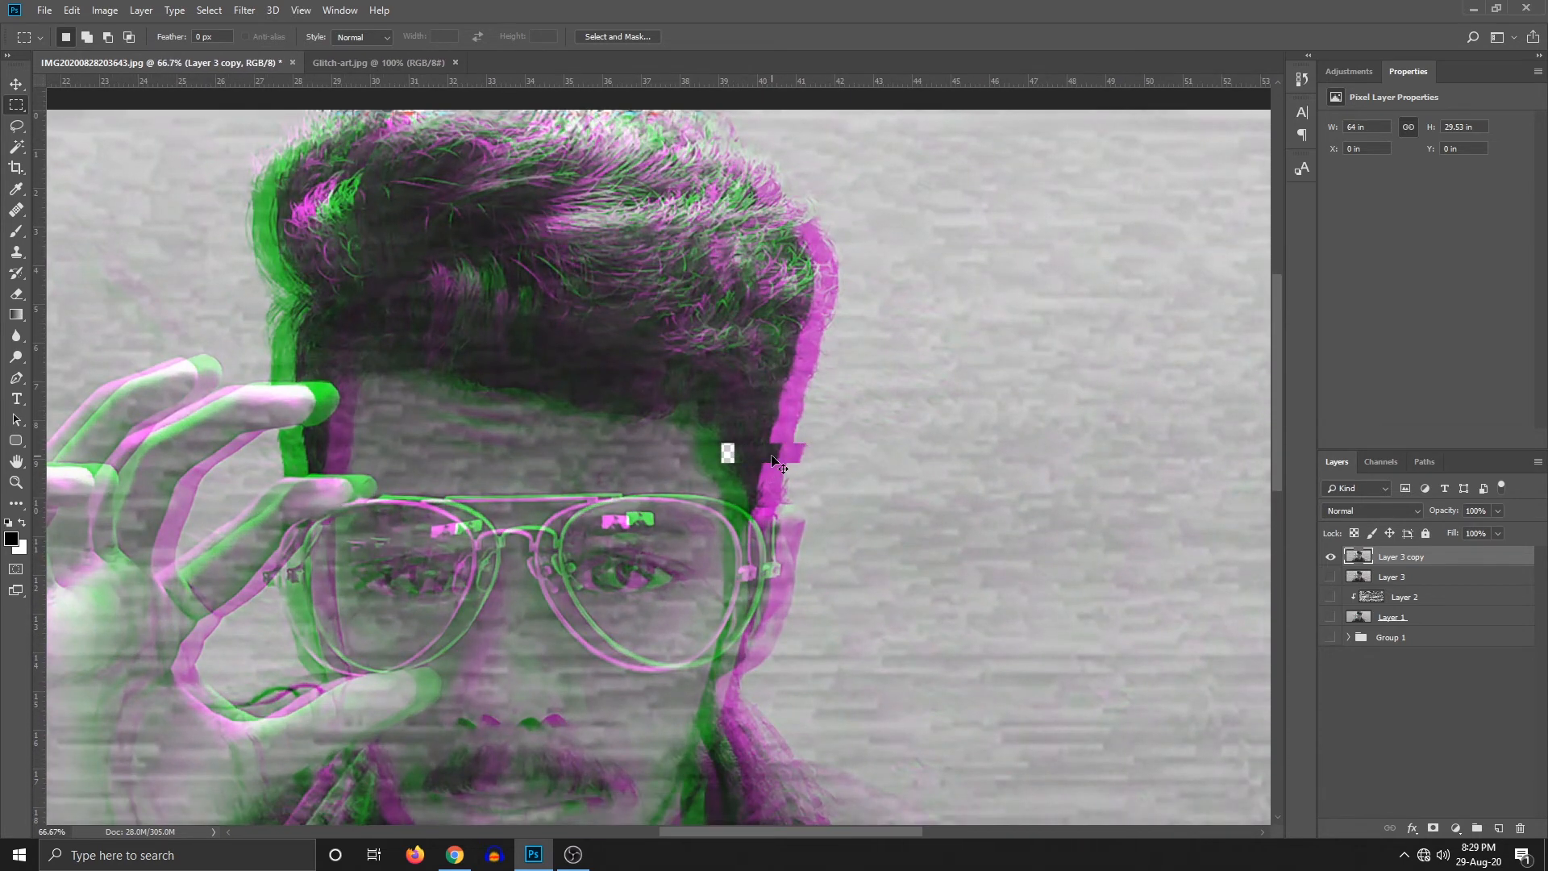
Step: Add a gray Solid Color fill layer and move it beneath Group 1 to fill the transparent gap
key(ctrl+minus)
key(ctrl+minus)
key(ctrl+0)
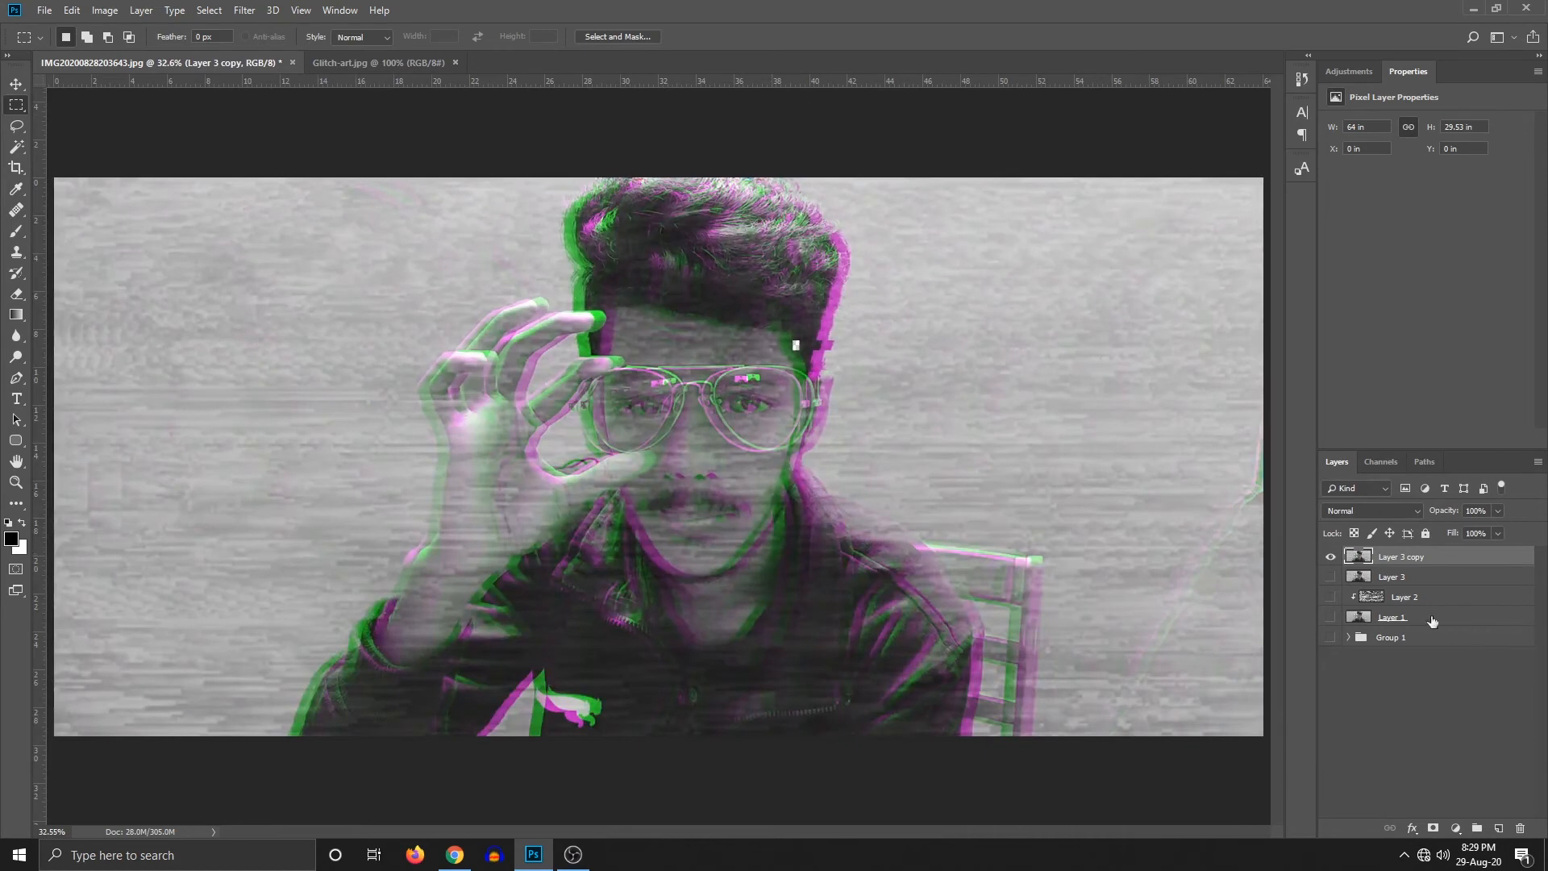
drag(1331, 576, 1331, 640)
key(v)
click(1452, 824)
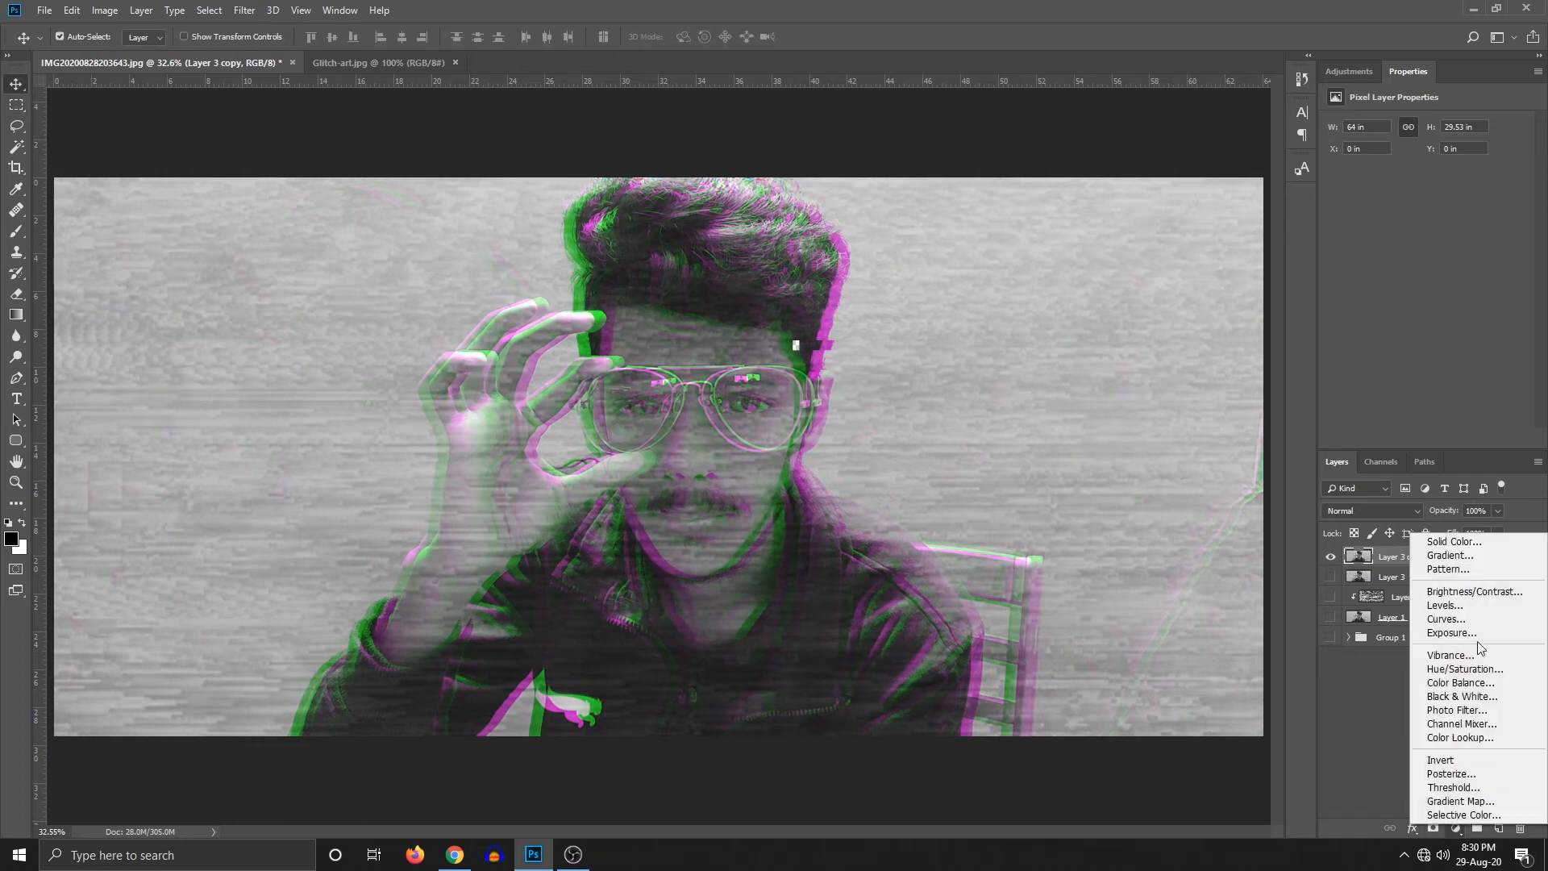
click(1439, 543)
drag(774, 577, 638, 596)
click(1083, 460)
drag(1455, 556, 1463, 675)
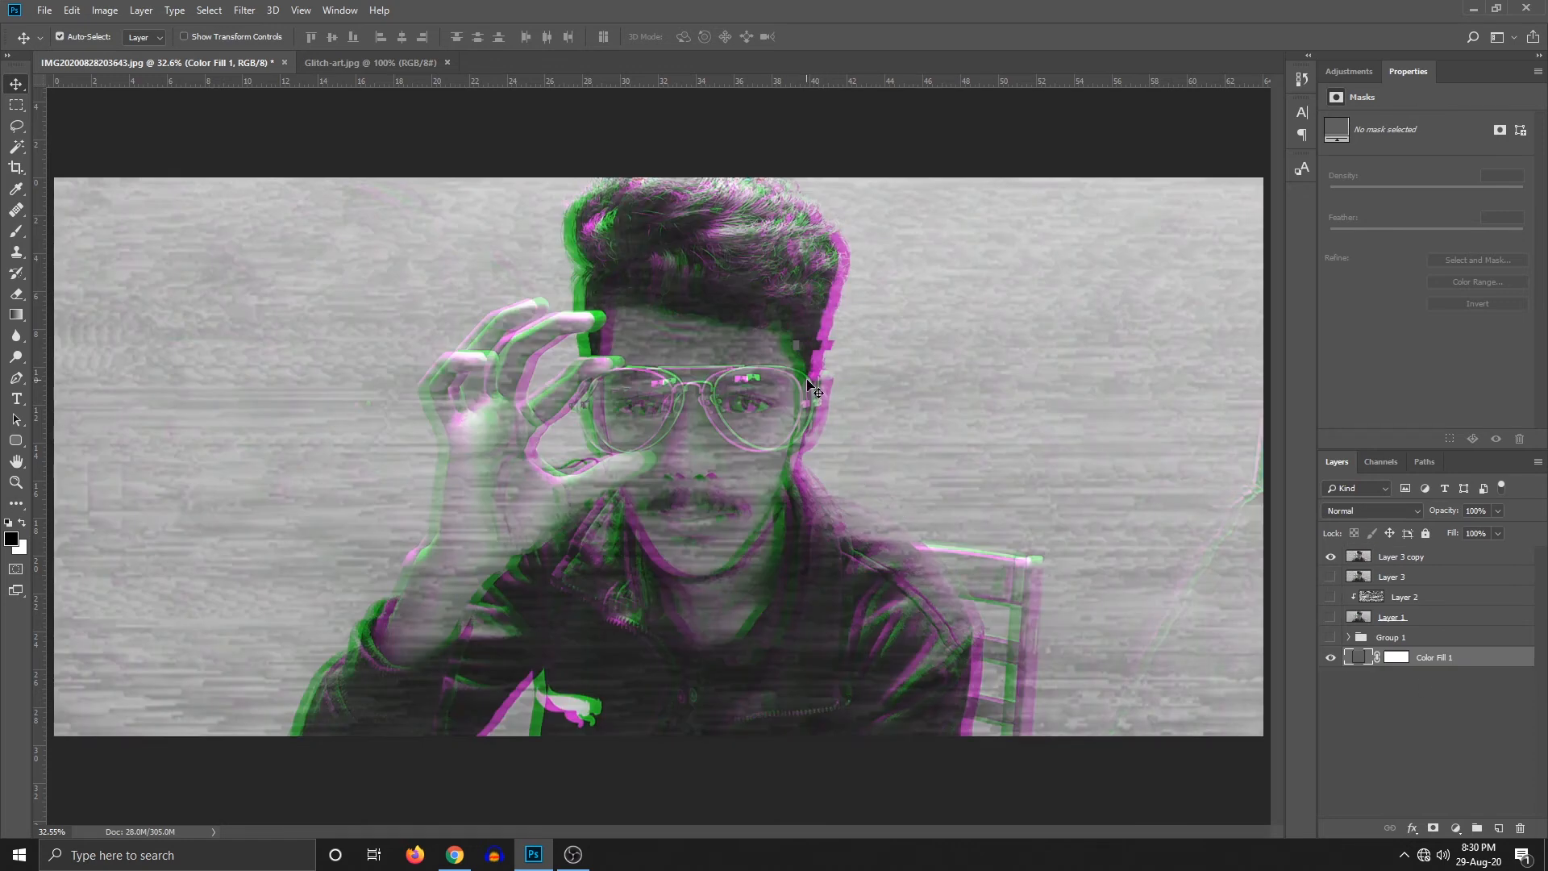
Step: Shift a thin rectangular strip of Layer 3 copy outward at the green hair edge above the raised hand, and deselect it
key(ctrl+plus)
key(ctrl+plus)
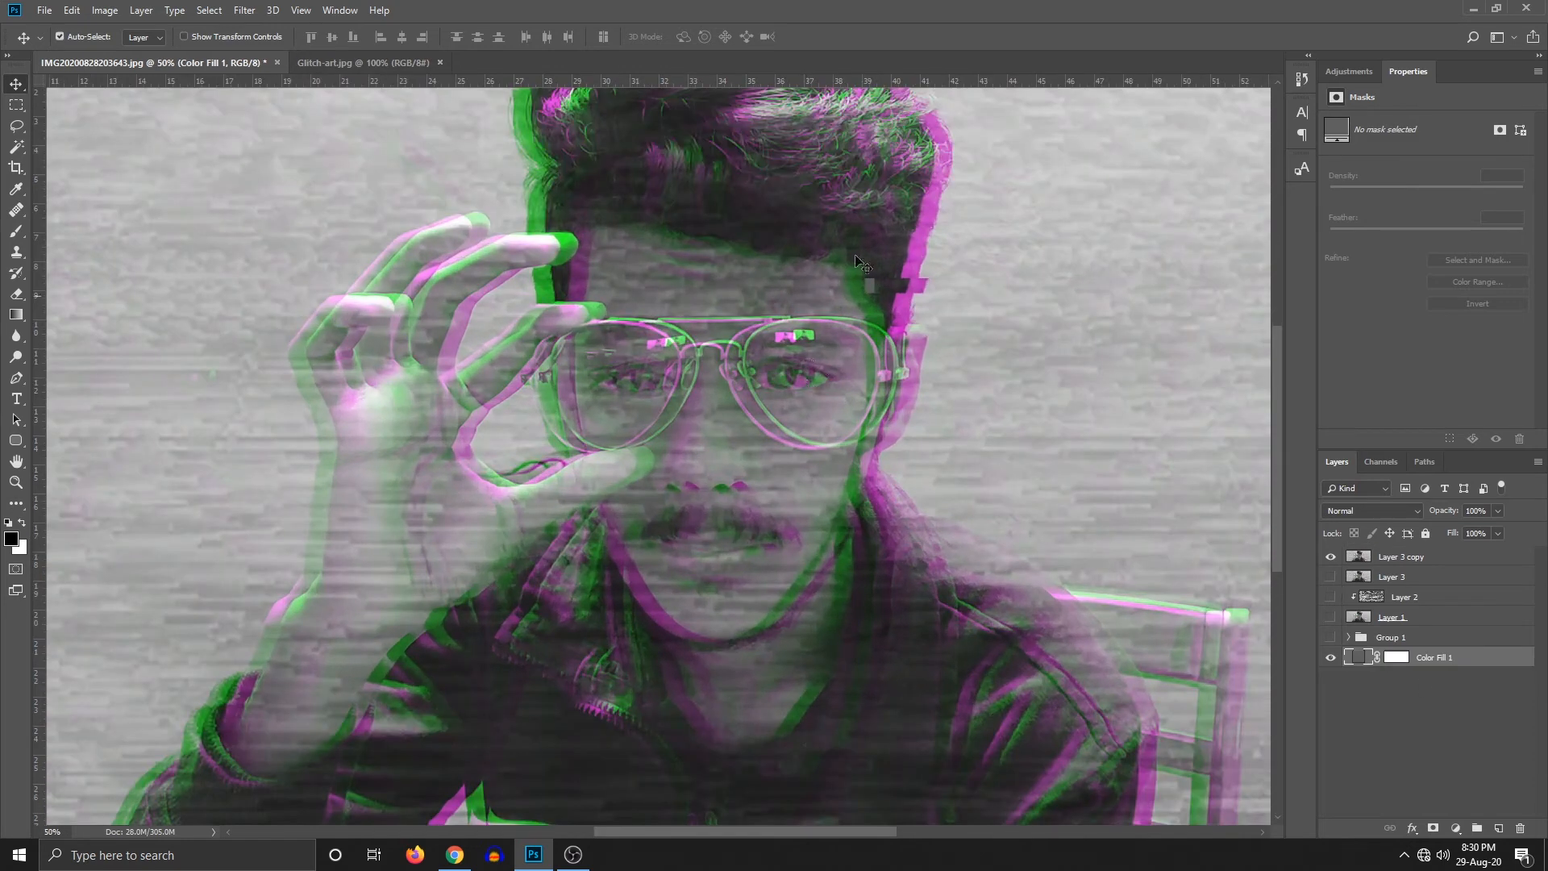
scroll(875, 280, up, 5)
scroll(535, 460, left, 5)
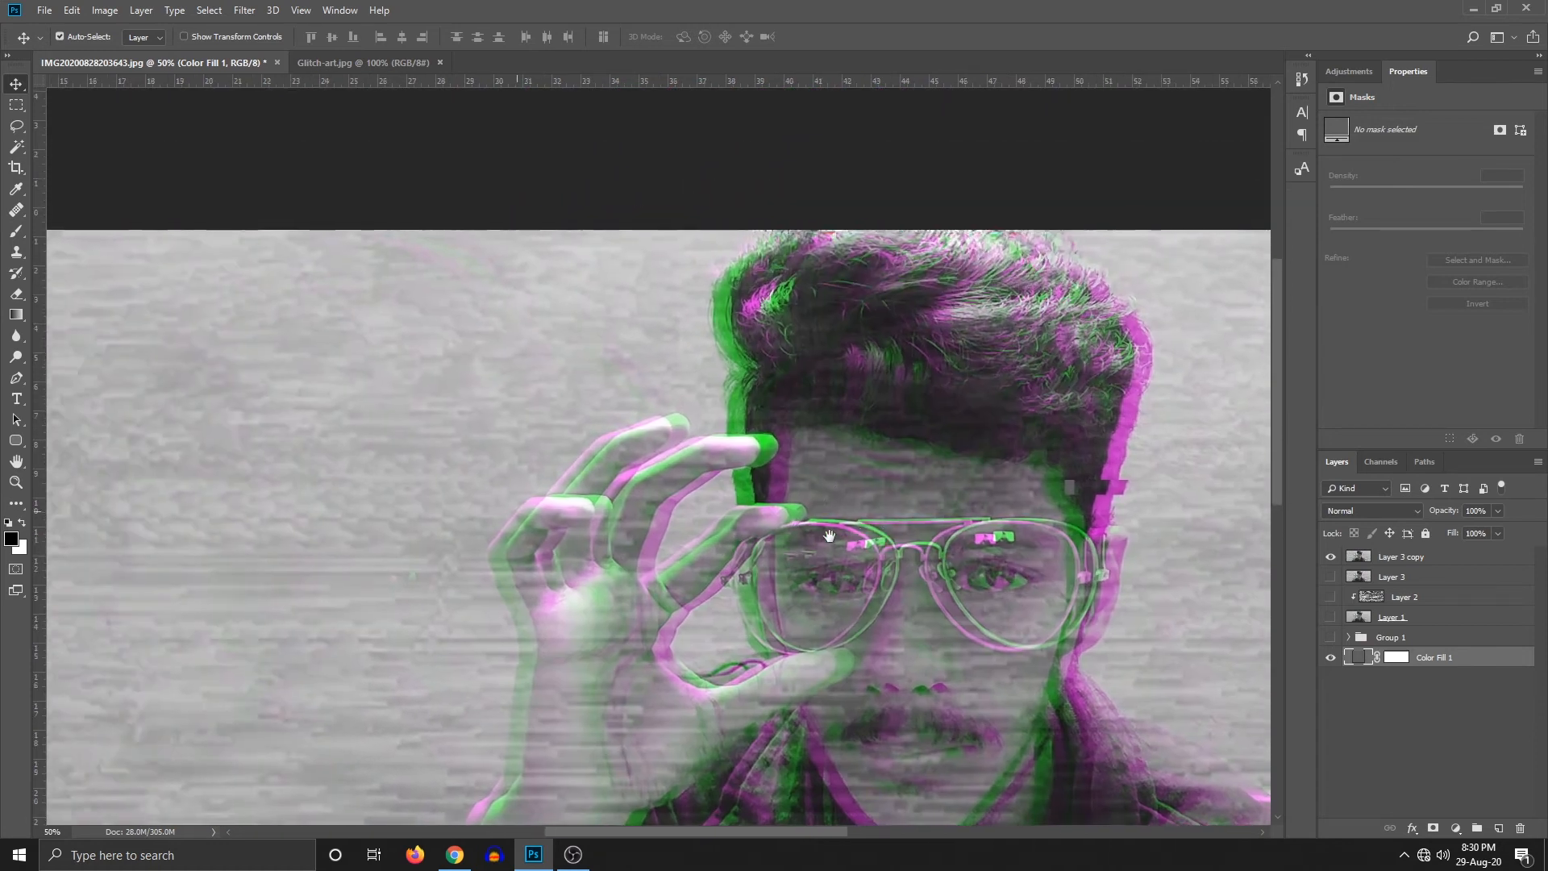
key(i)
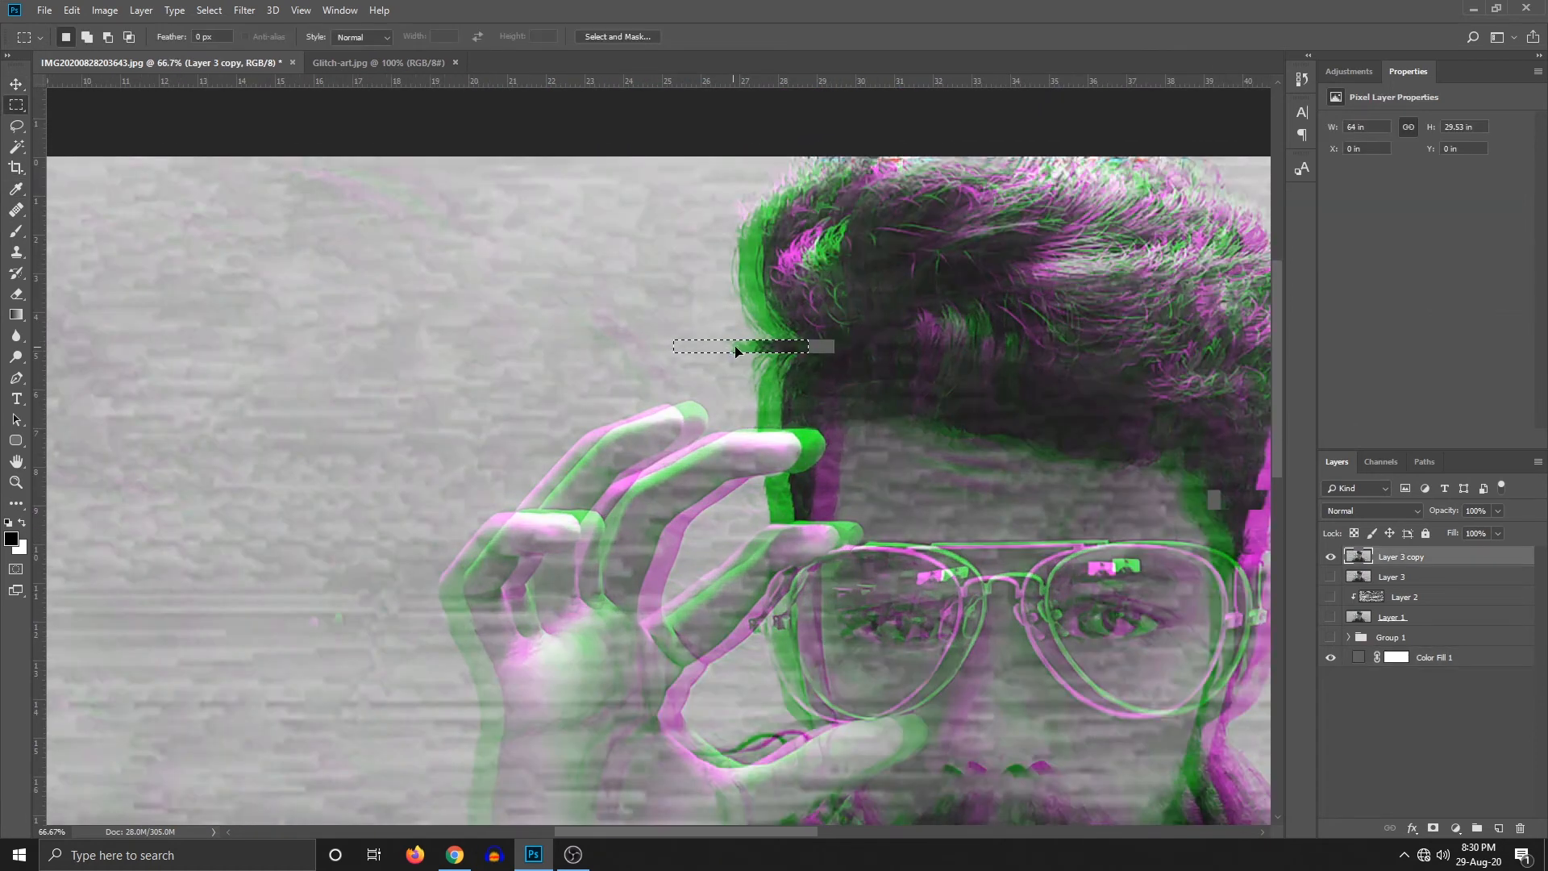
key(ctrl+d)
key(ctrl+minus)
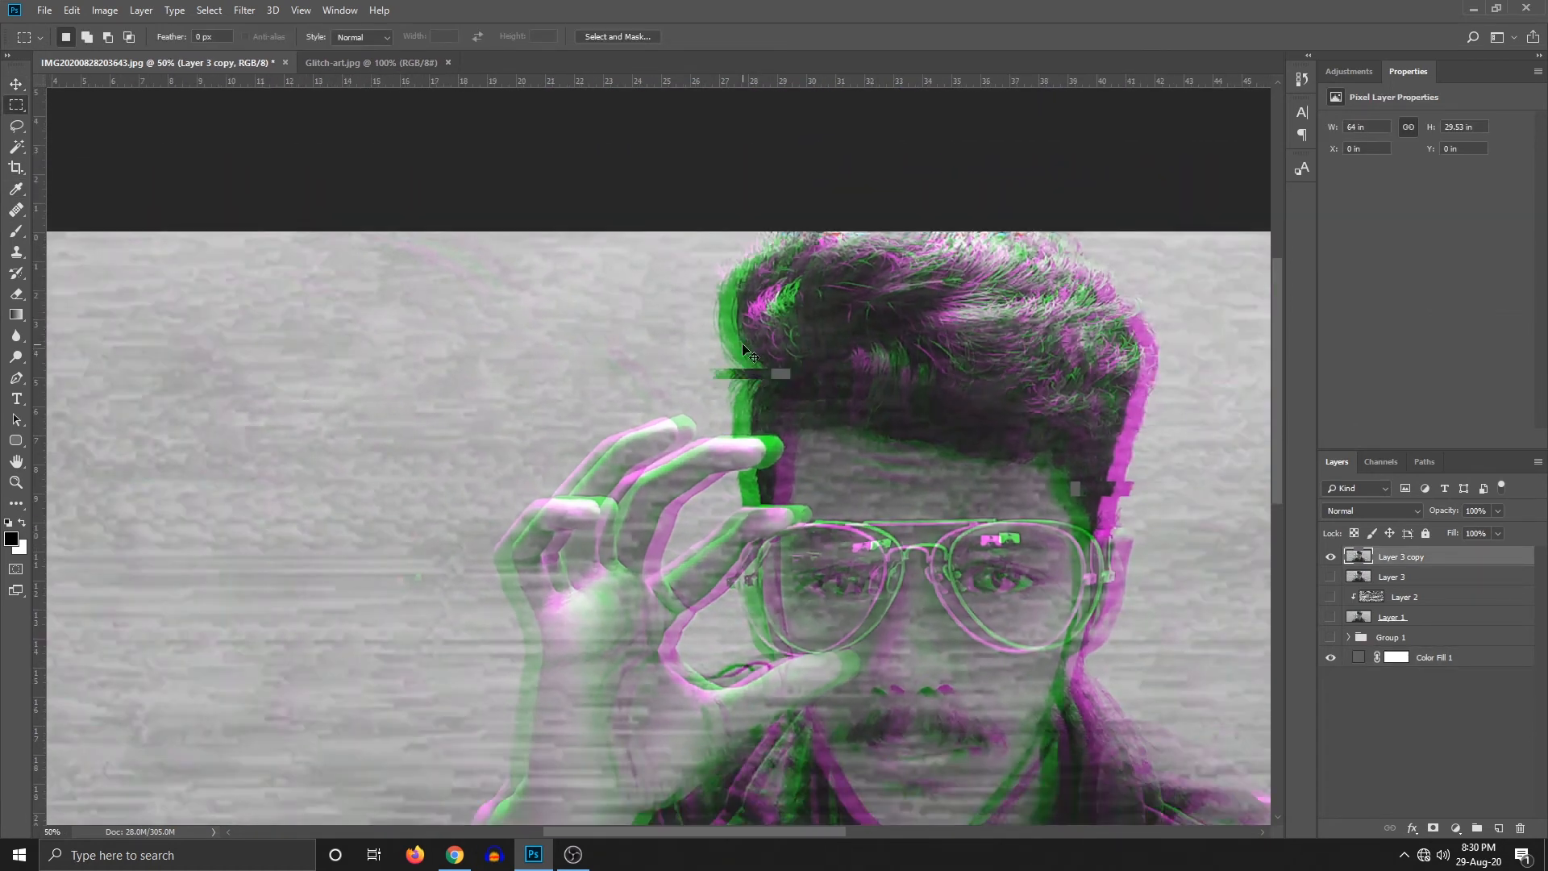
key(ctrl+plus)
key(ctrl+0)
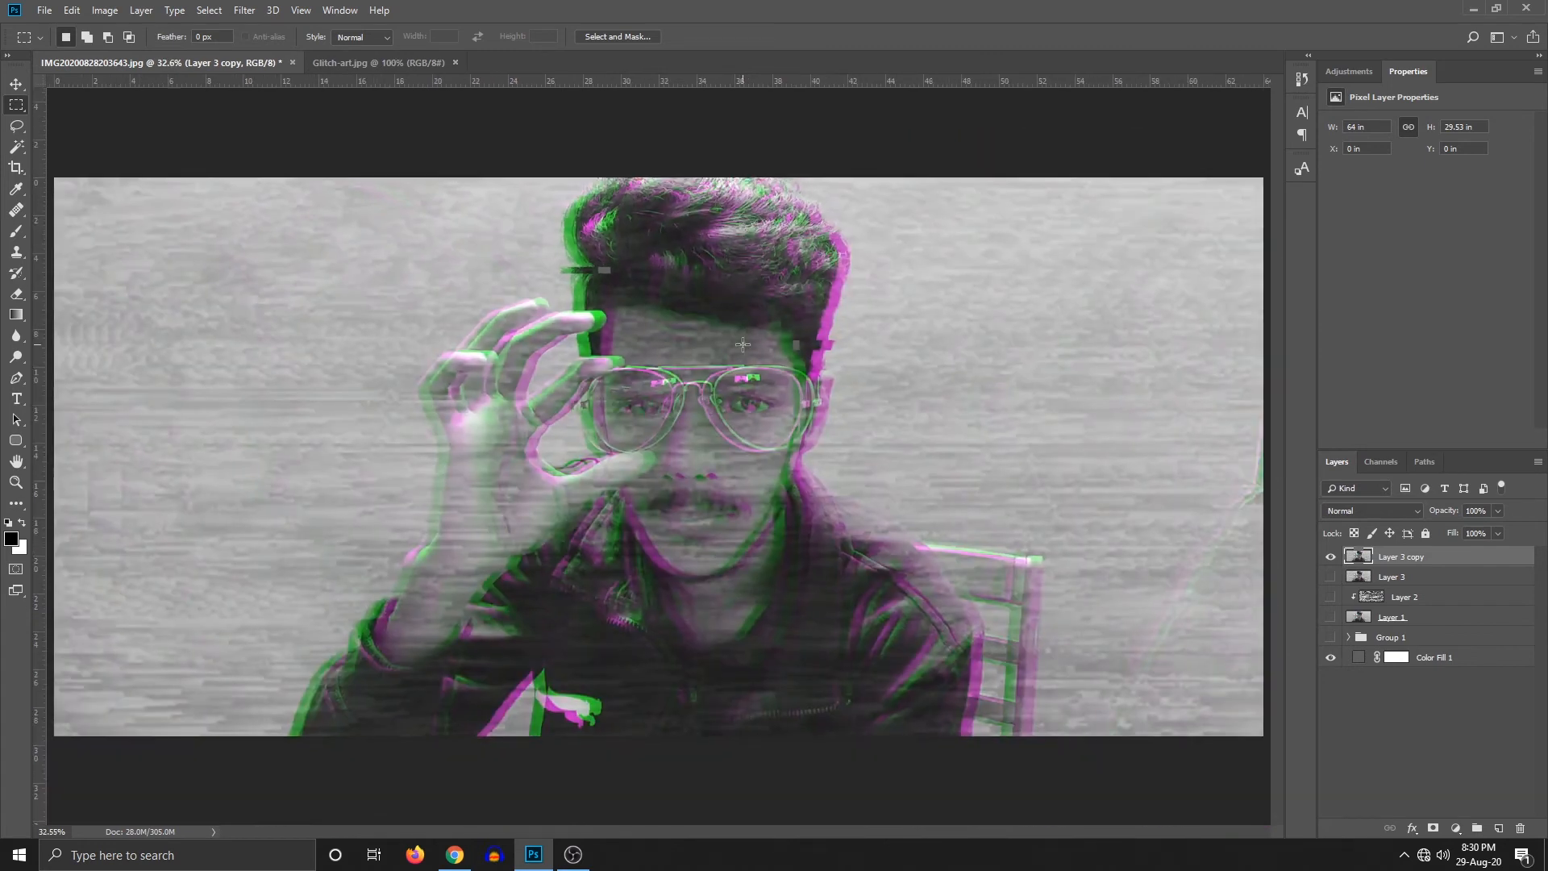
Step: Select a thin strip of Layer 3 copy at the jawline above the collar and shift it slightly sideways
key(ctrl+plus)
drag(742, 345, 562, 269)
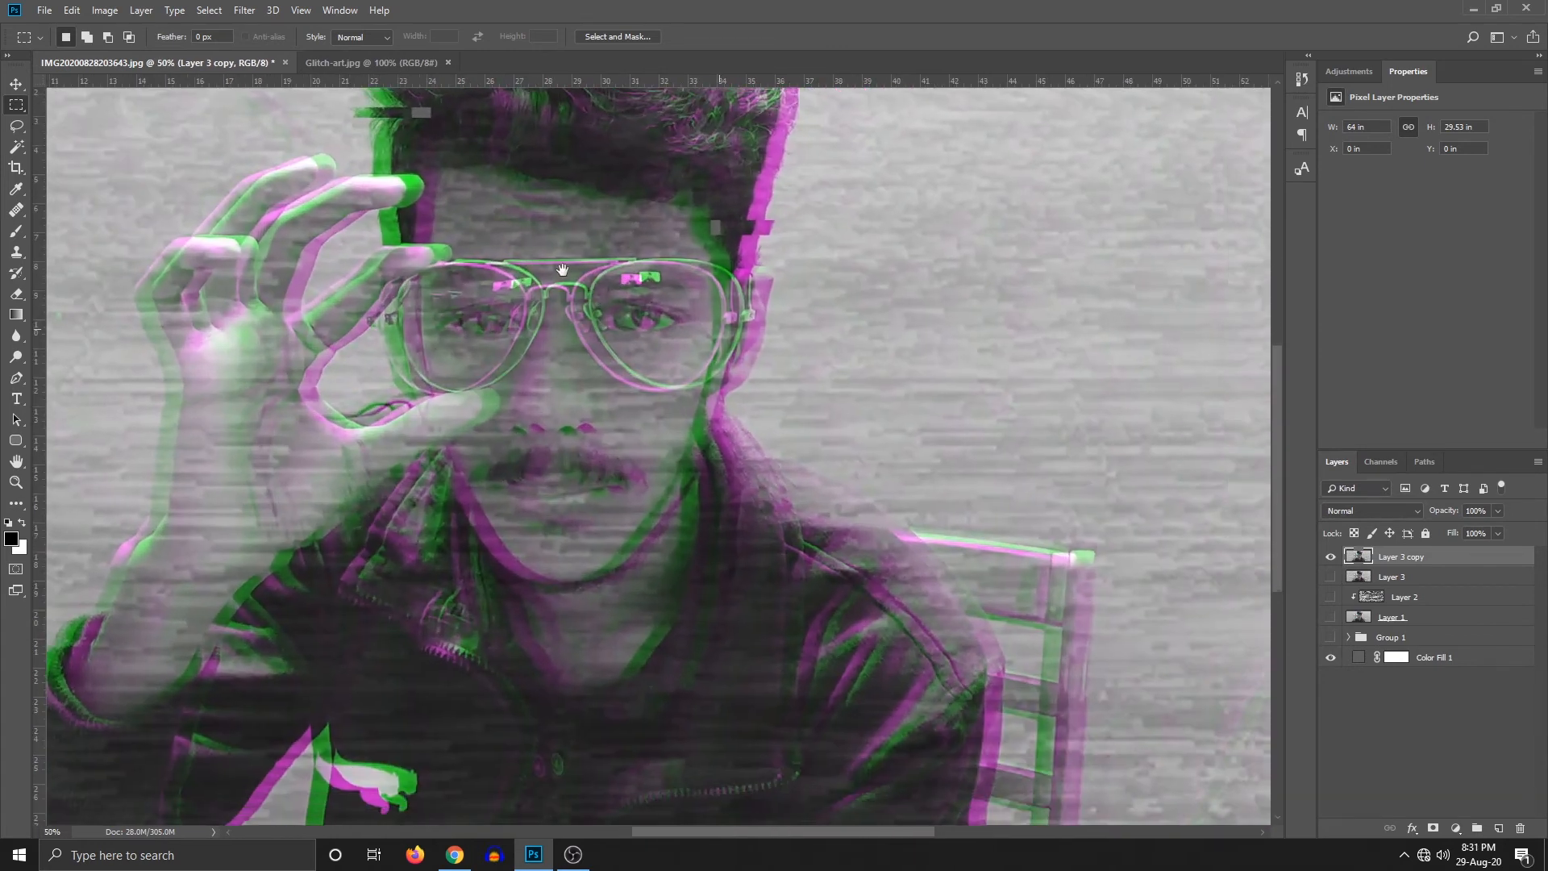
key(ctrl+plus)
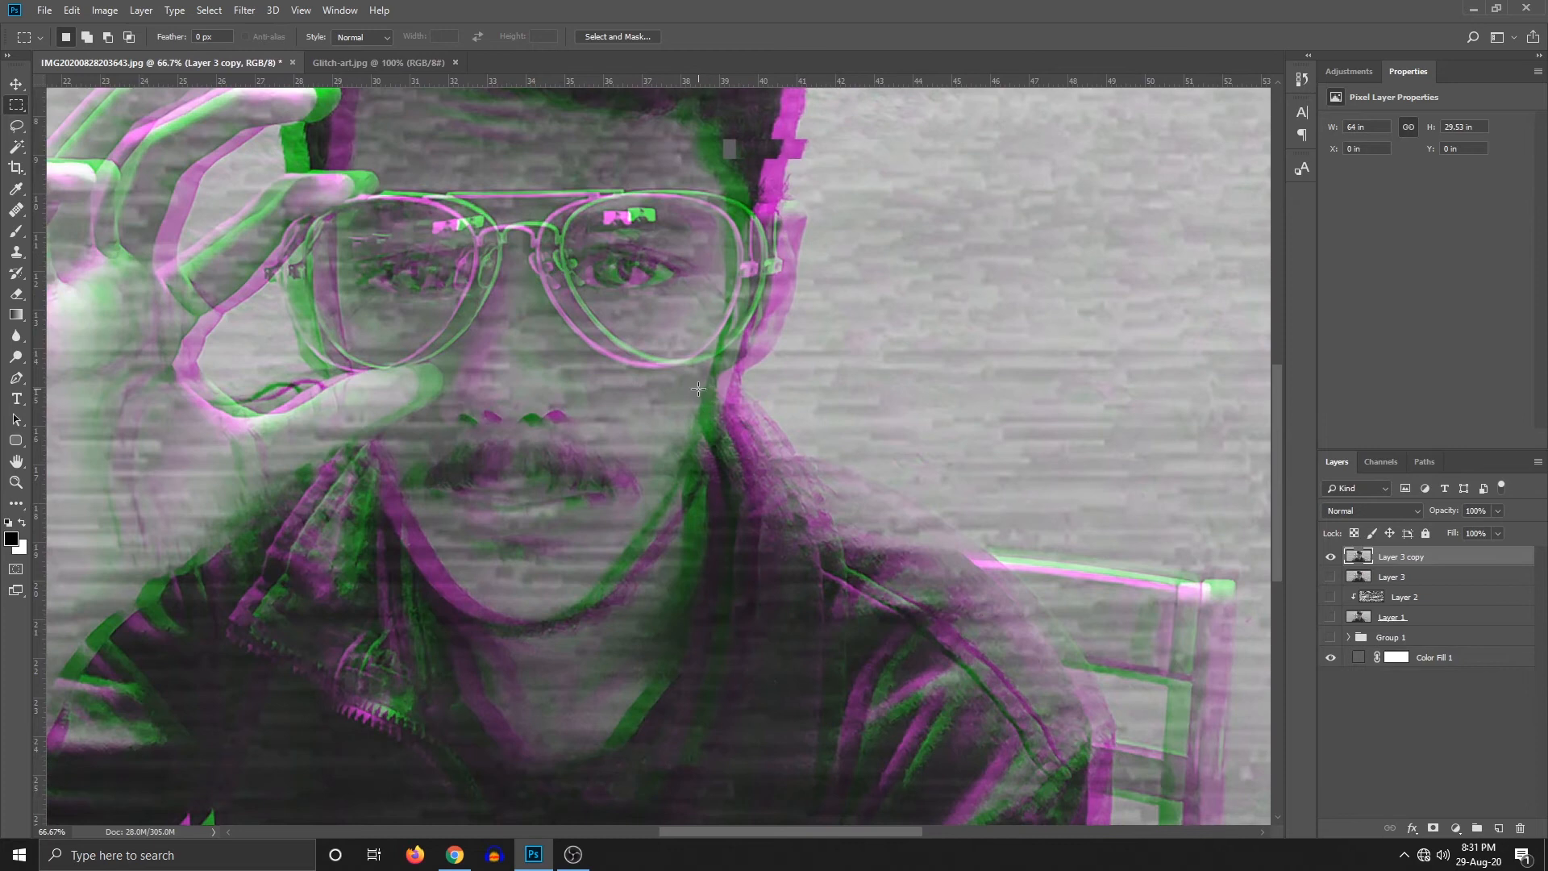
mouse_move(698, 389)
mouse_down()
mouse_move(815, 402)
mouse_move(778, 396)
mouse_up()
scroll(728, 387, up, 3)
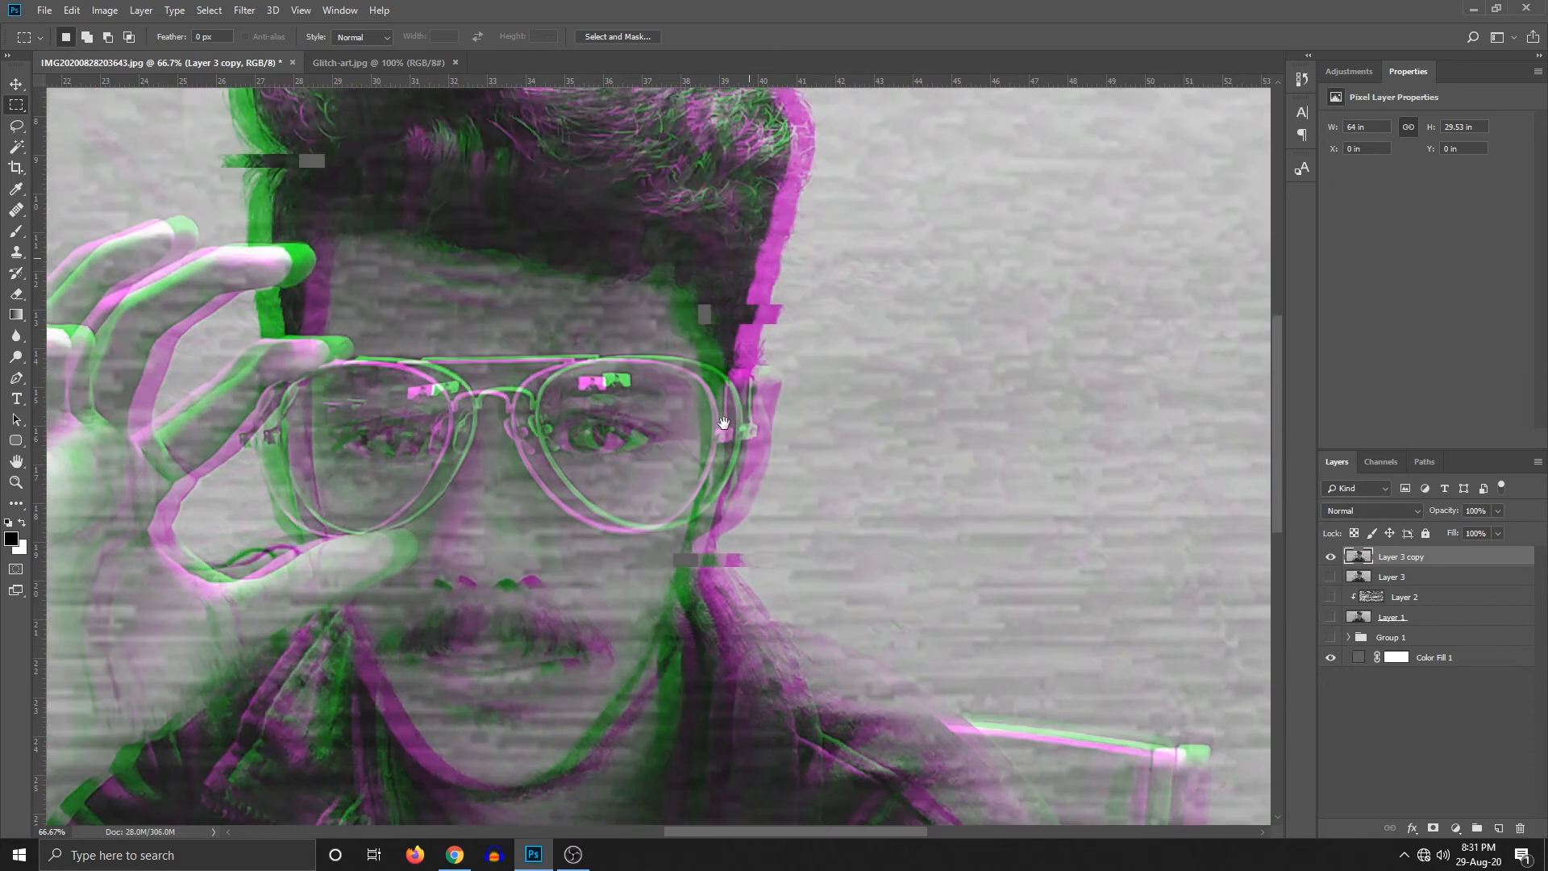
Step: Shift a wider thin strip beside the temple, just above the glasses, outward into the background on Layer 3 copy
drag(662, 324, 832, 341)
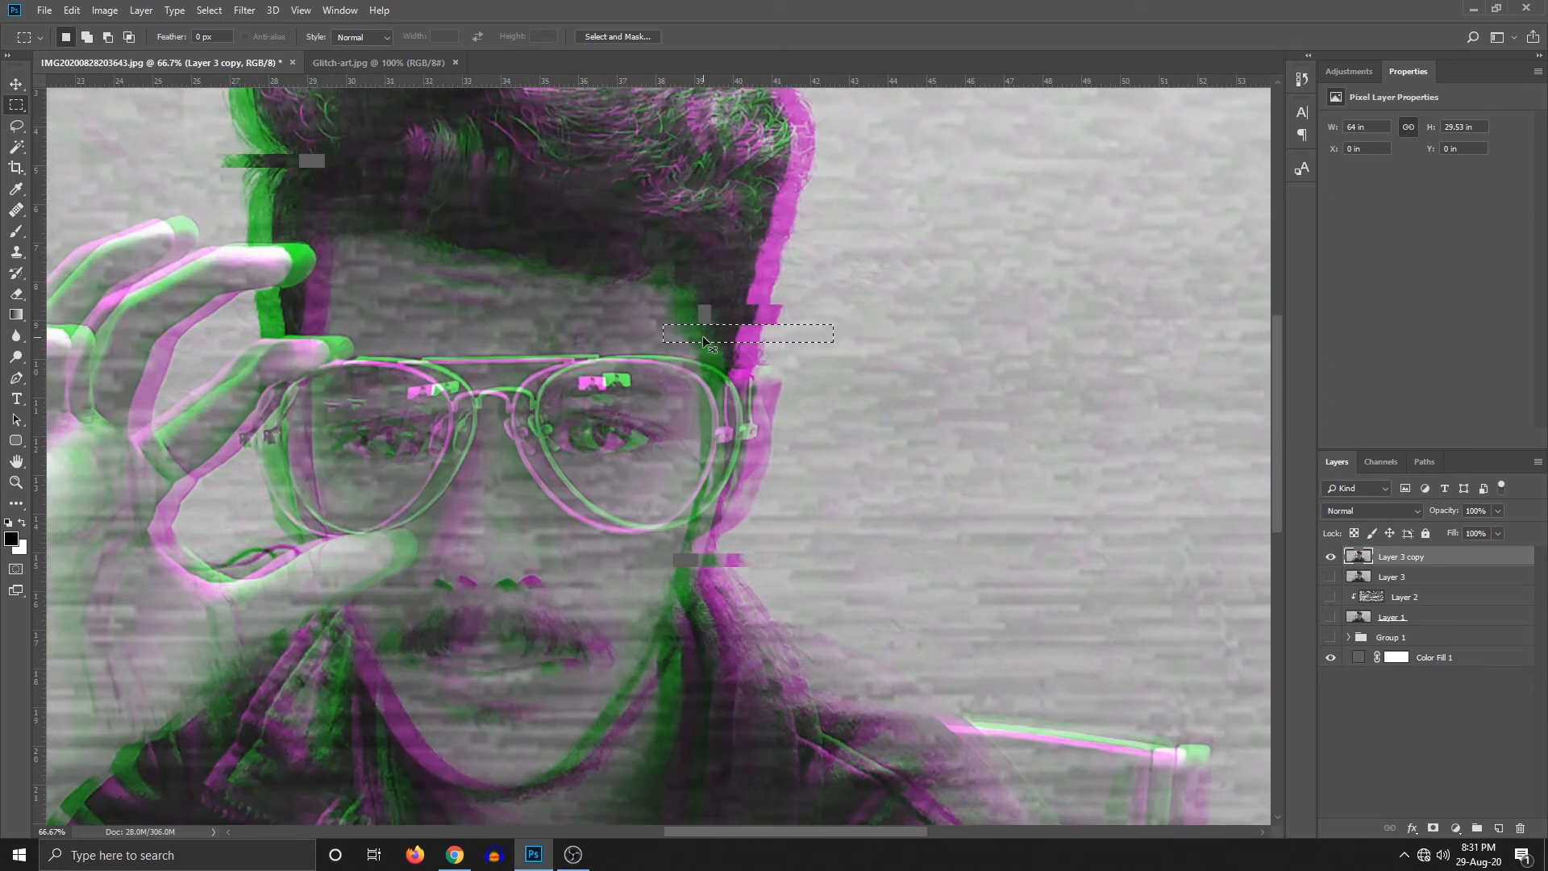
drag(704, 342, 772, 342)
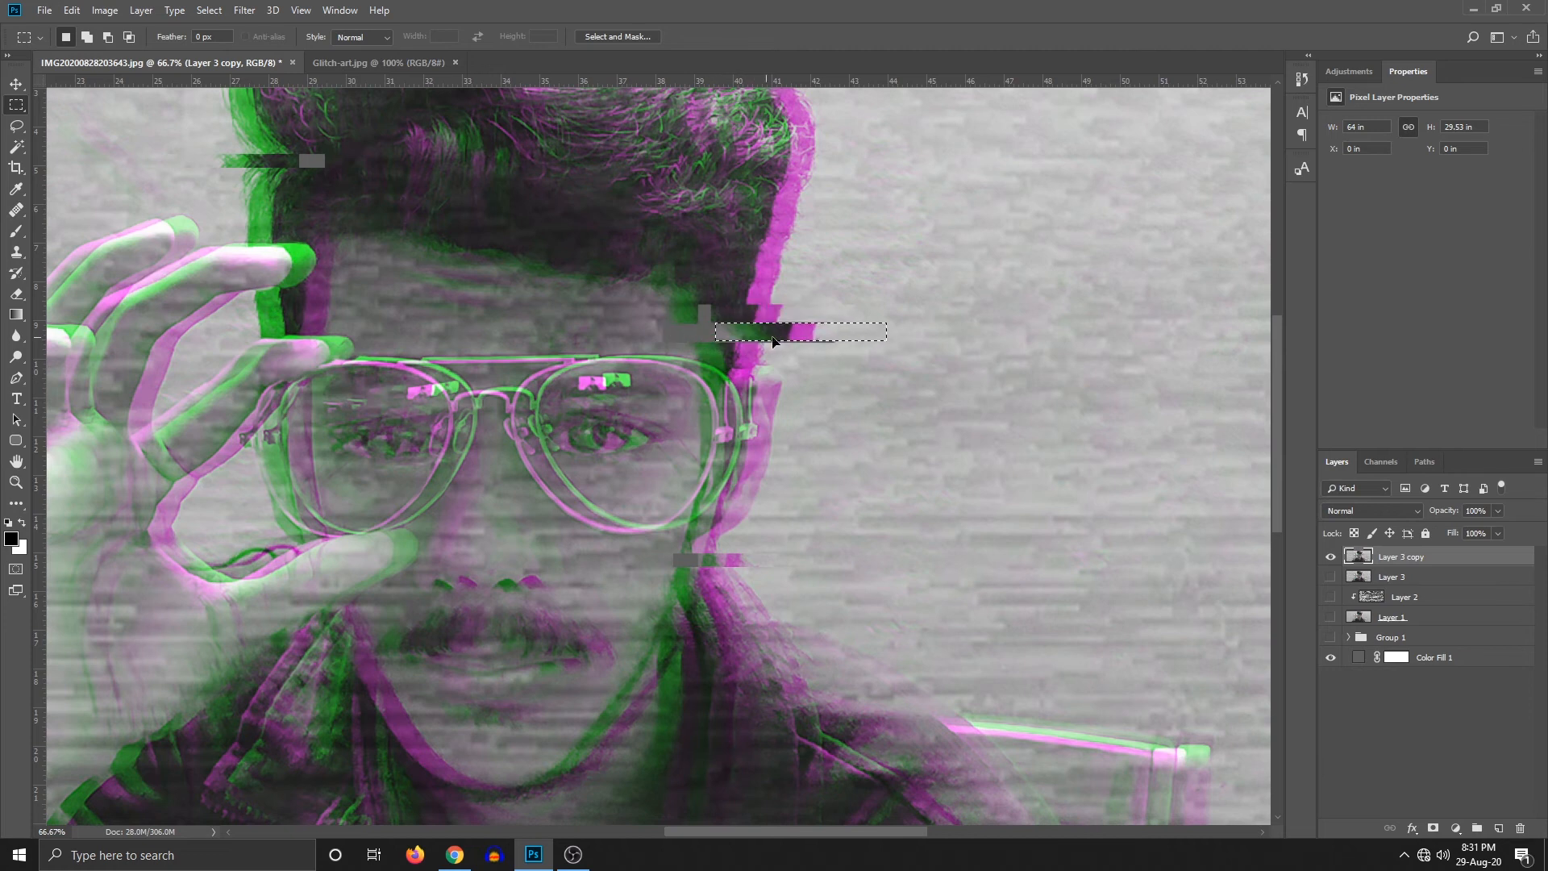
key(ctrl+0)
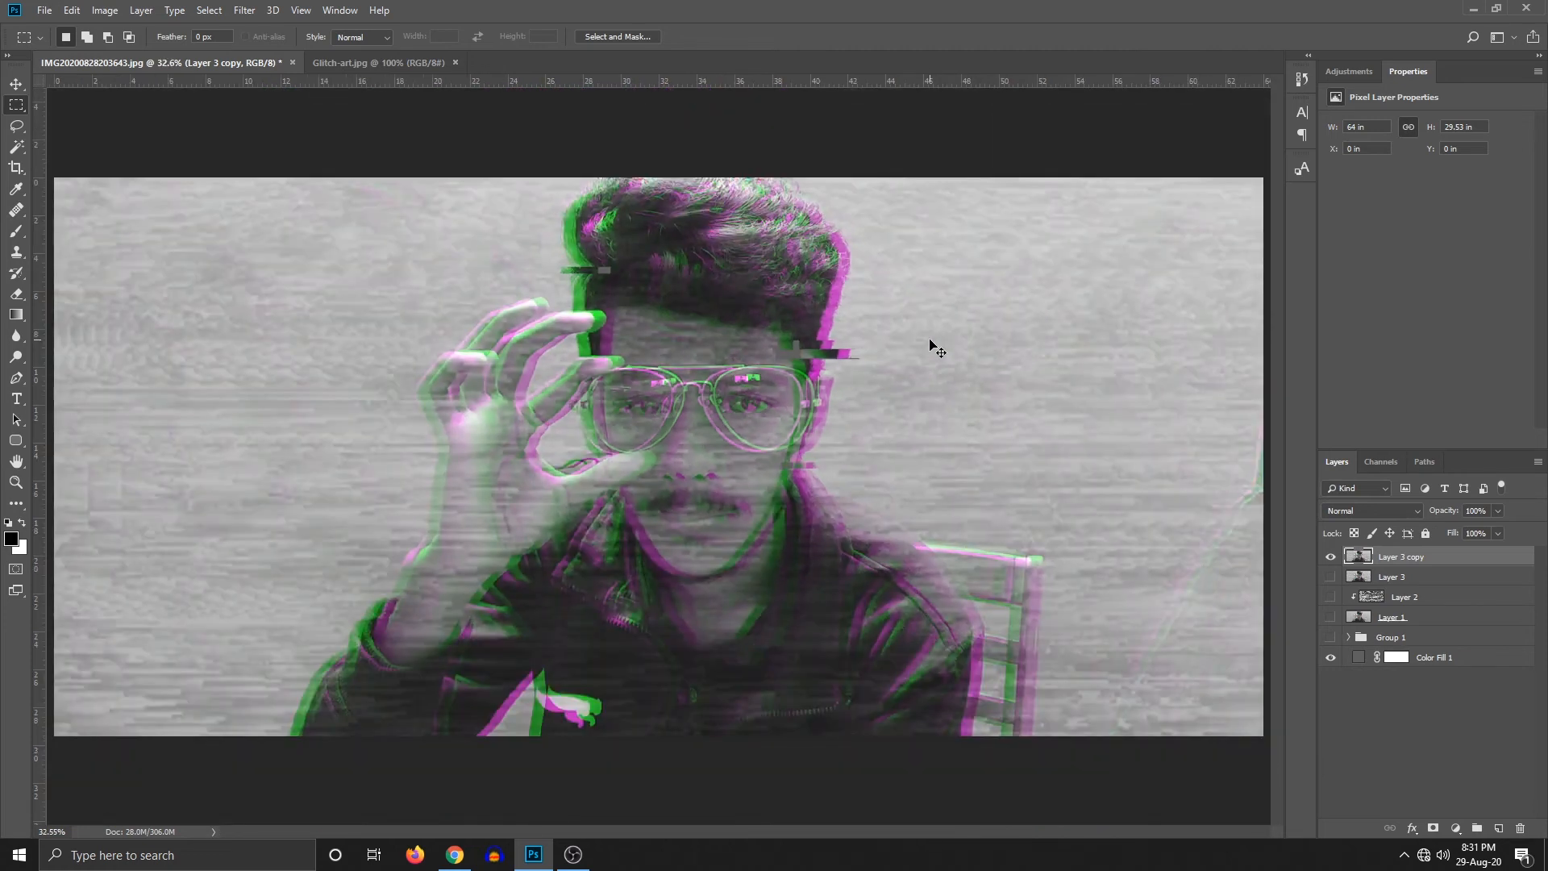
key(ctrl+minus)
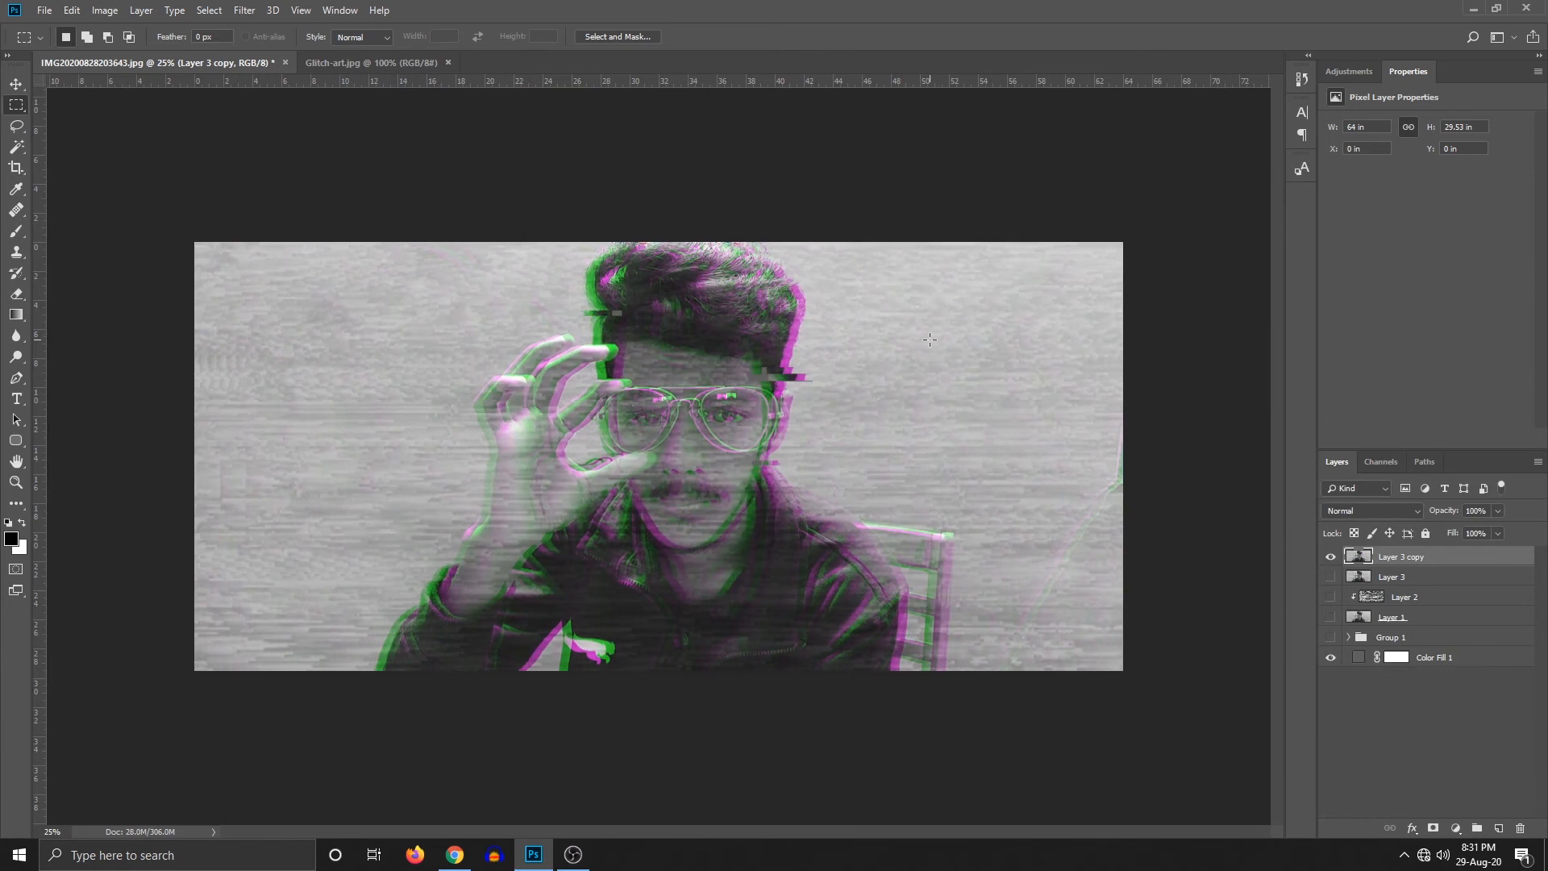
key(ctrl+plus)
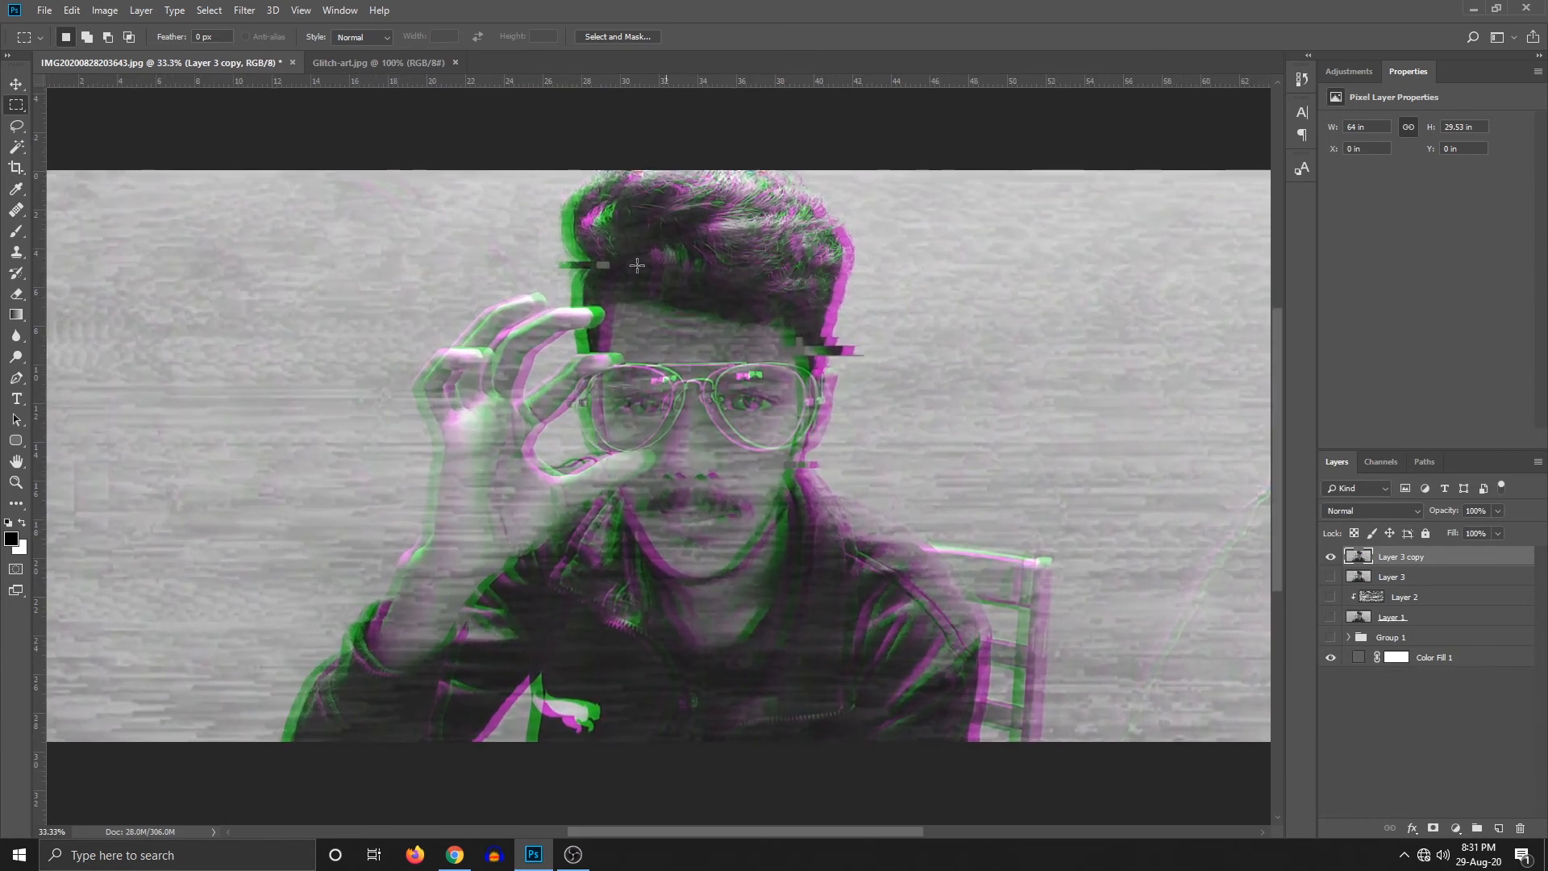
Step: Shift thin strips of Layer 3 copy sideways, one at the shoulder beside the collar and a thicker one across the raised forearm
key(ctrl+plus)
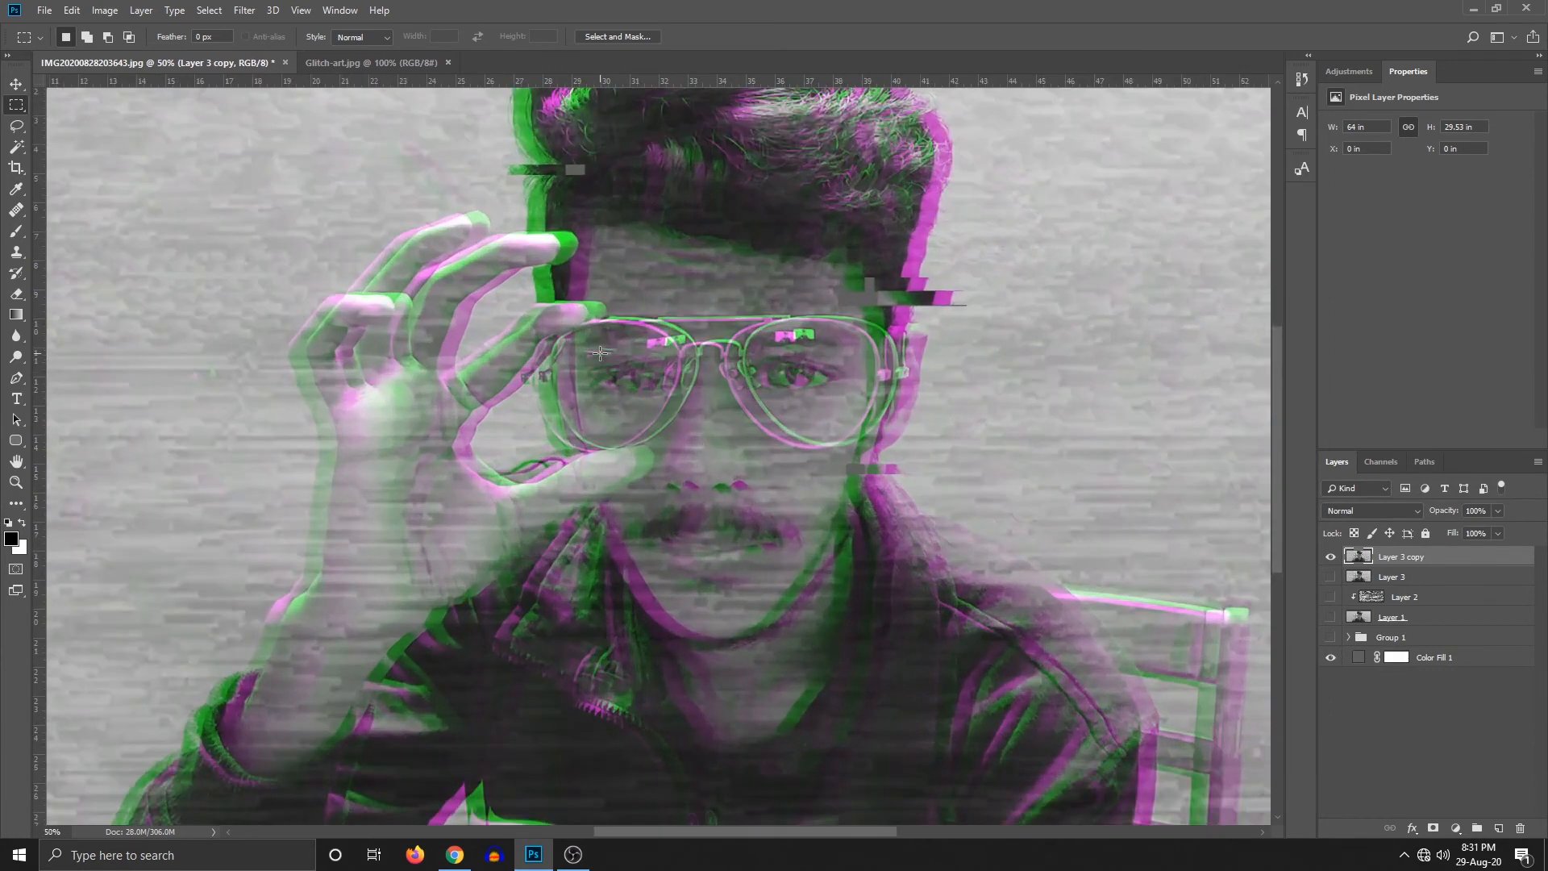
drag(871, 462, 635, 401)
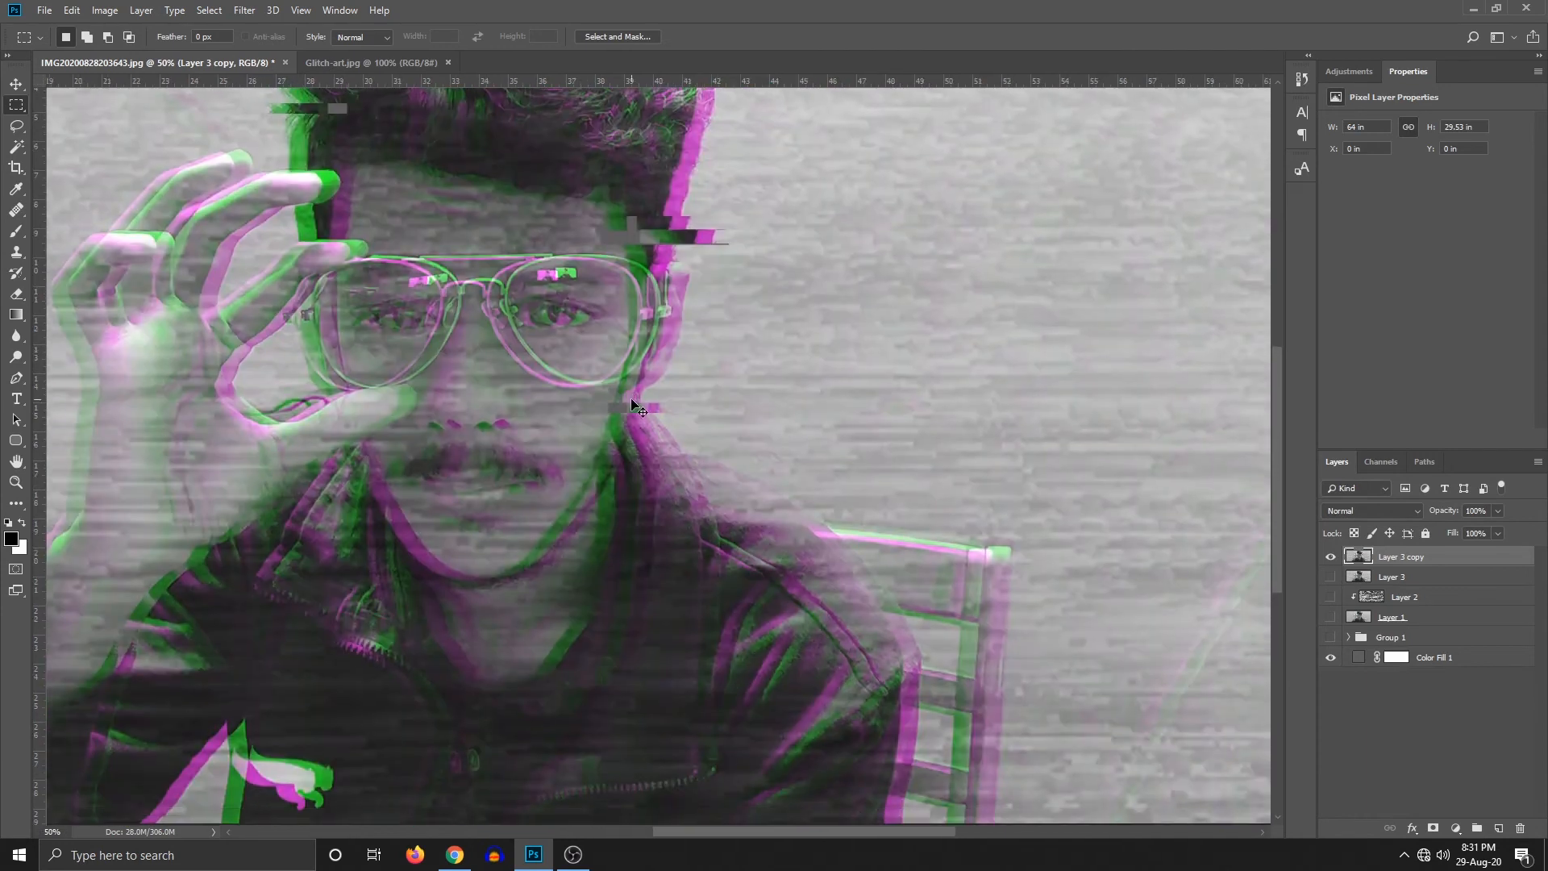
key(ctrl+plus)
drag(602, 471, 684, 483)
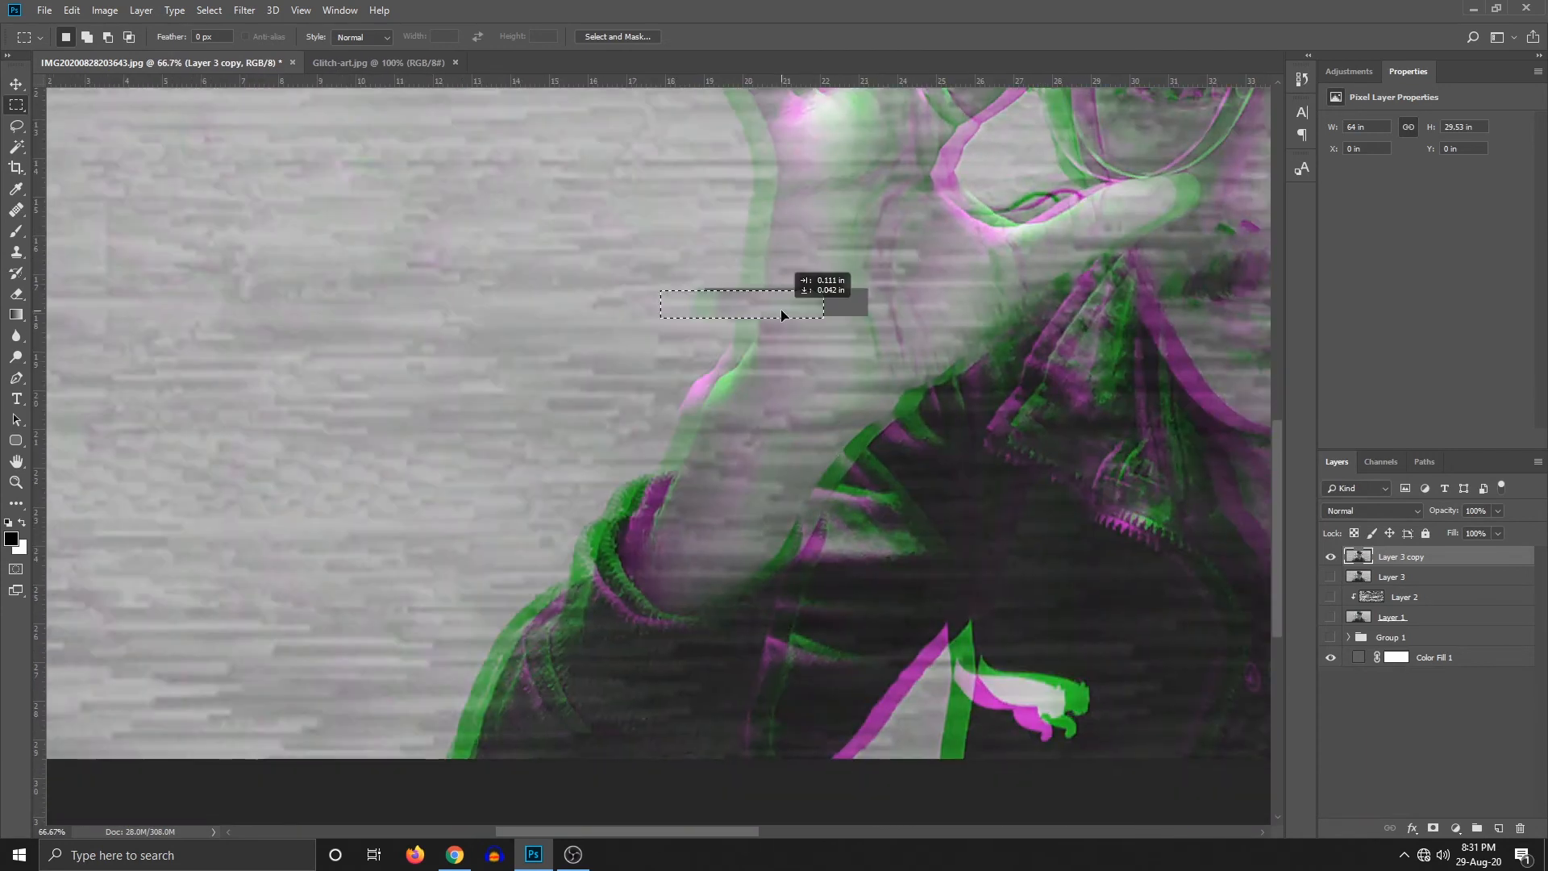
drag(781, 315, 786, 304)
Step: Offset two thin strips of Layer 3 copy sideways, at the jacket hem beside the white triangle and at the lower sleeve's green edge
drag(812, 310, 798, 183)
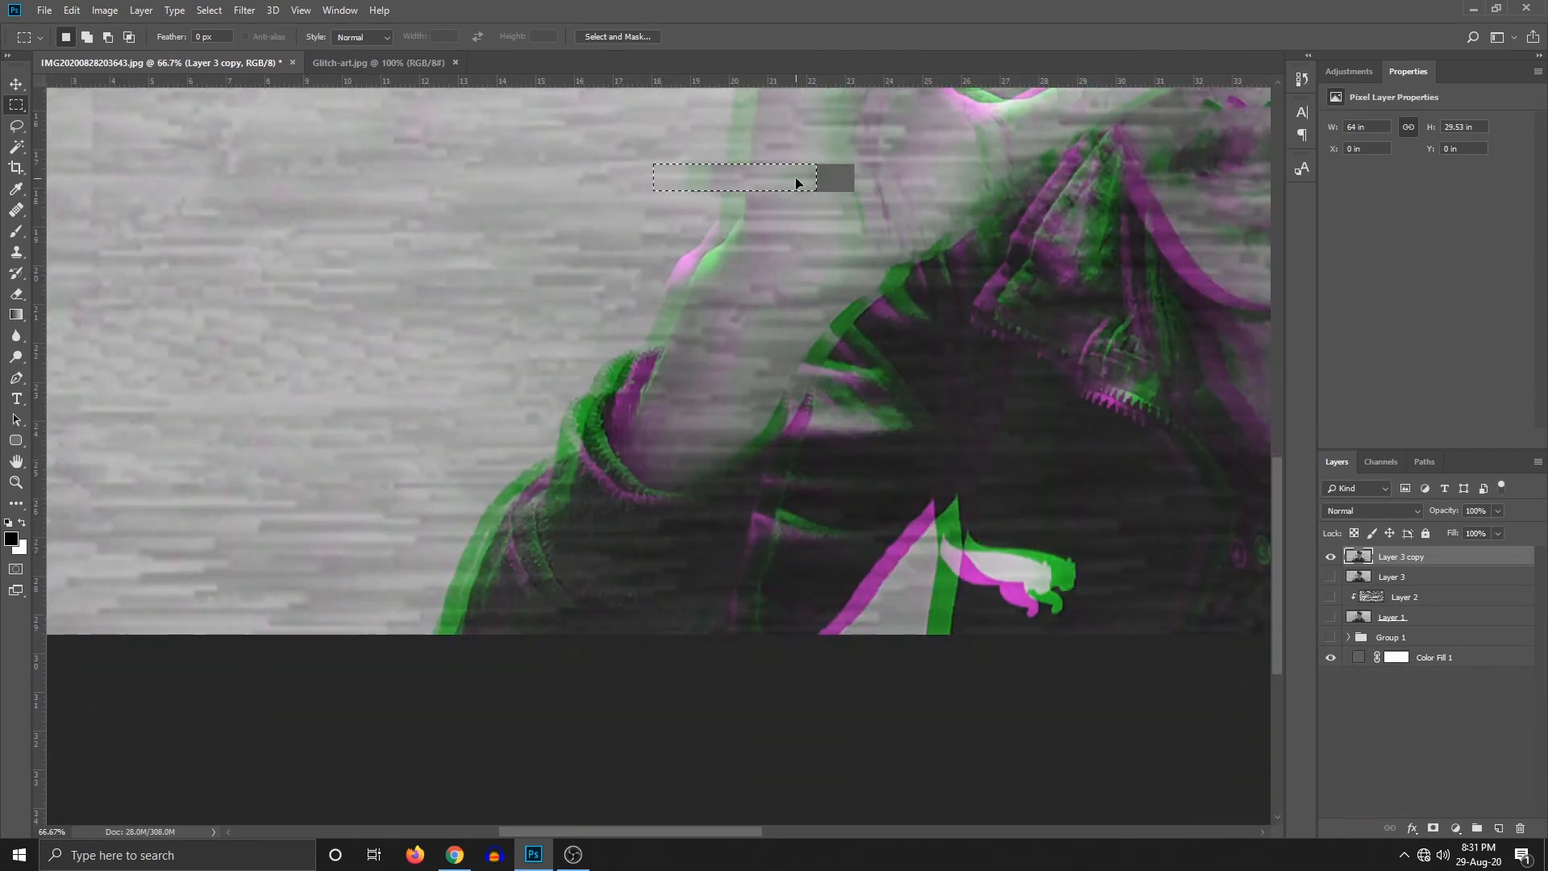
drag(742, 493, 823, 499)
drag(556, 468, 742, 519)
drag(567, 505, 686, 523)
drag(619, 517, 586, 518)
Step: Select a thin strip of Layer 3 copy where the jacket sleeve meets the chair and shift it outward over the chair back
drag(868, 487, 601, 492)
drag(1161, 499, 121, 488)
drag(597, 505, 679, 520)
drag(645, 512, 679, 513)
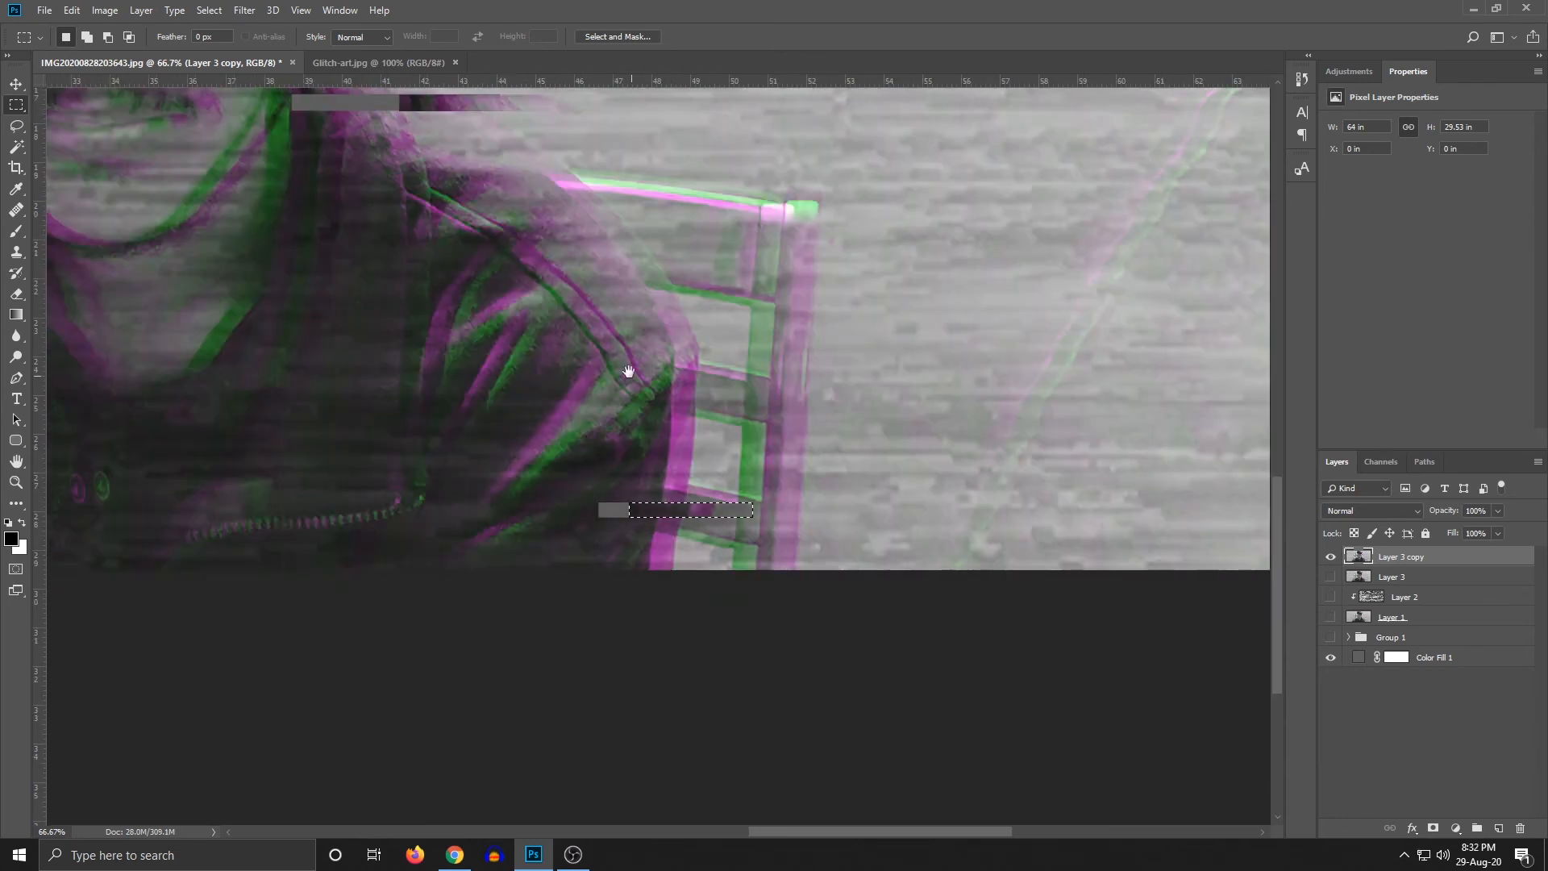
Step: Shift a small thin strip of Layer 3 copy beside the glasses' rim near the raised hand, deselect it and show the whole image
drag(625, 370, 1158, 700)
drag(621, 456, 904, 611)
mouse_move(655, 396)
mouse_down()
mouse_move(758, 417)
mouse_move(693, 408)
mouse_up()
key(ctrl+d)
key(ctrl+0)
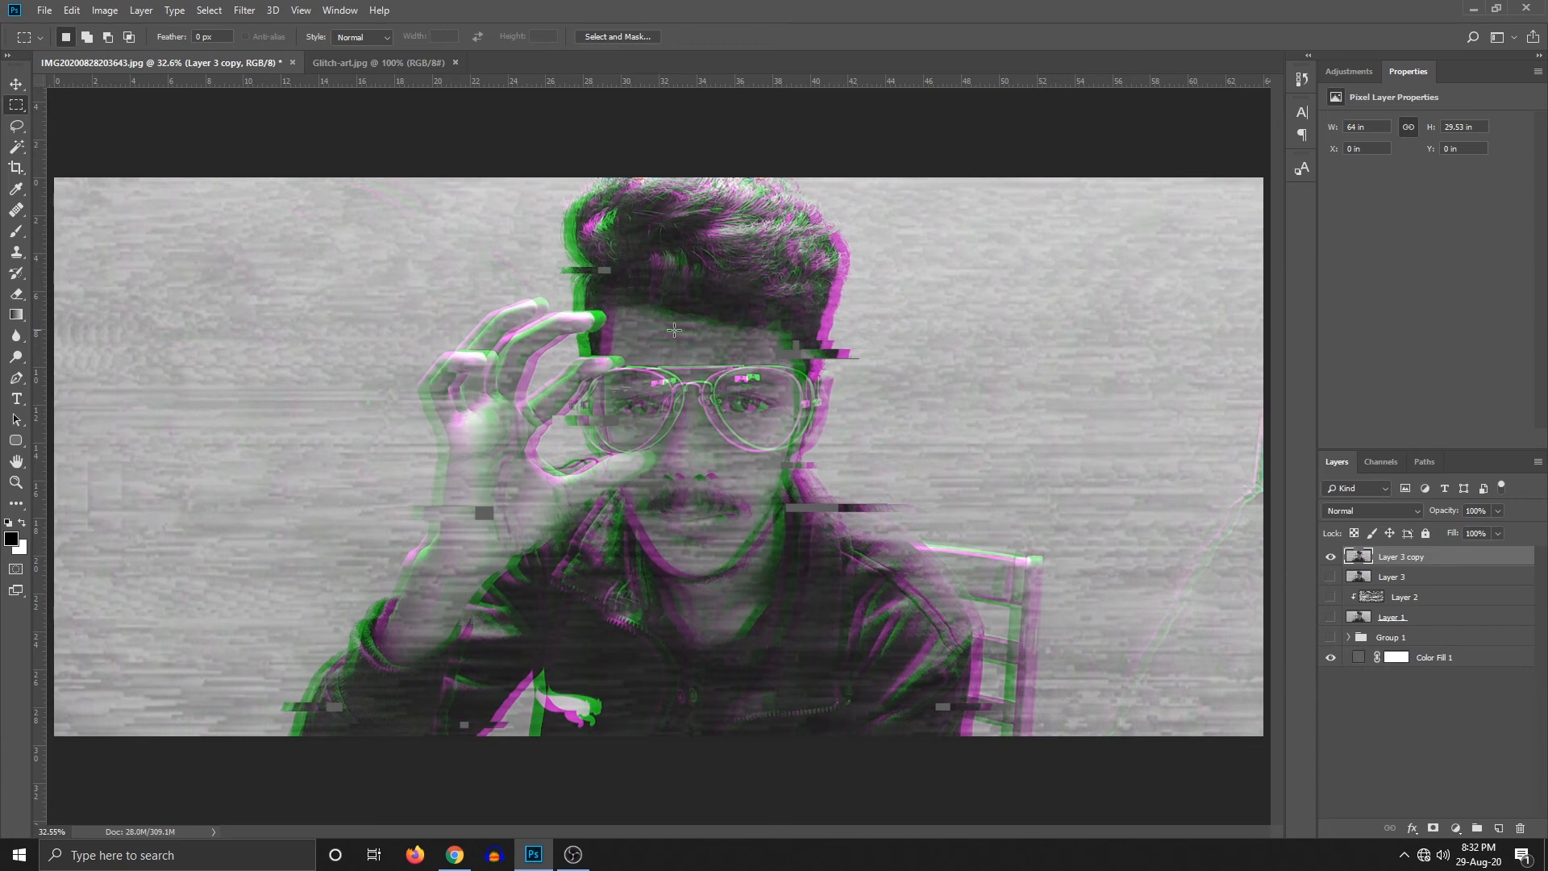
key(v)
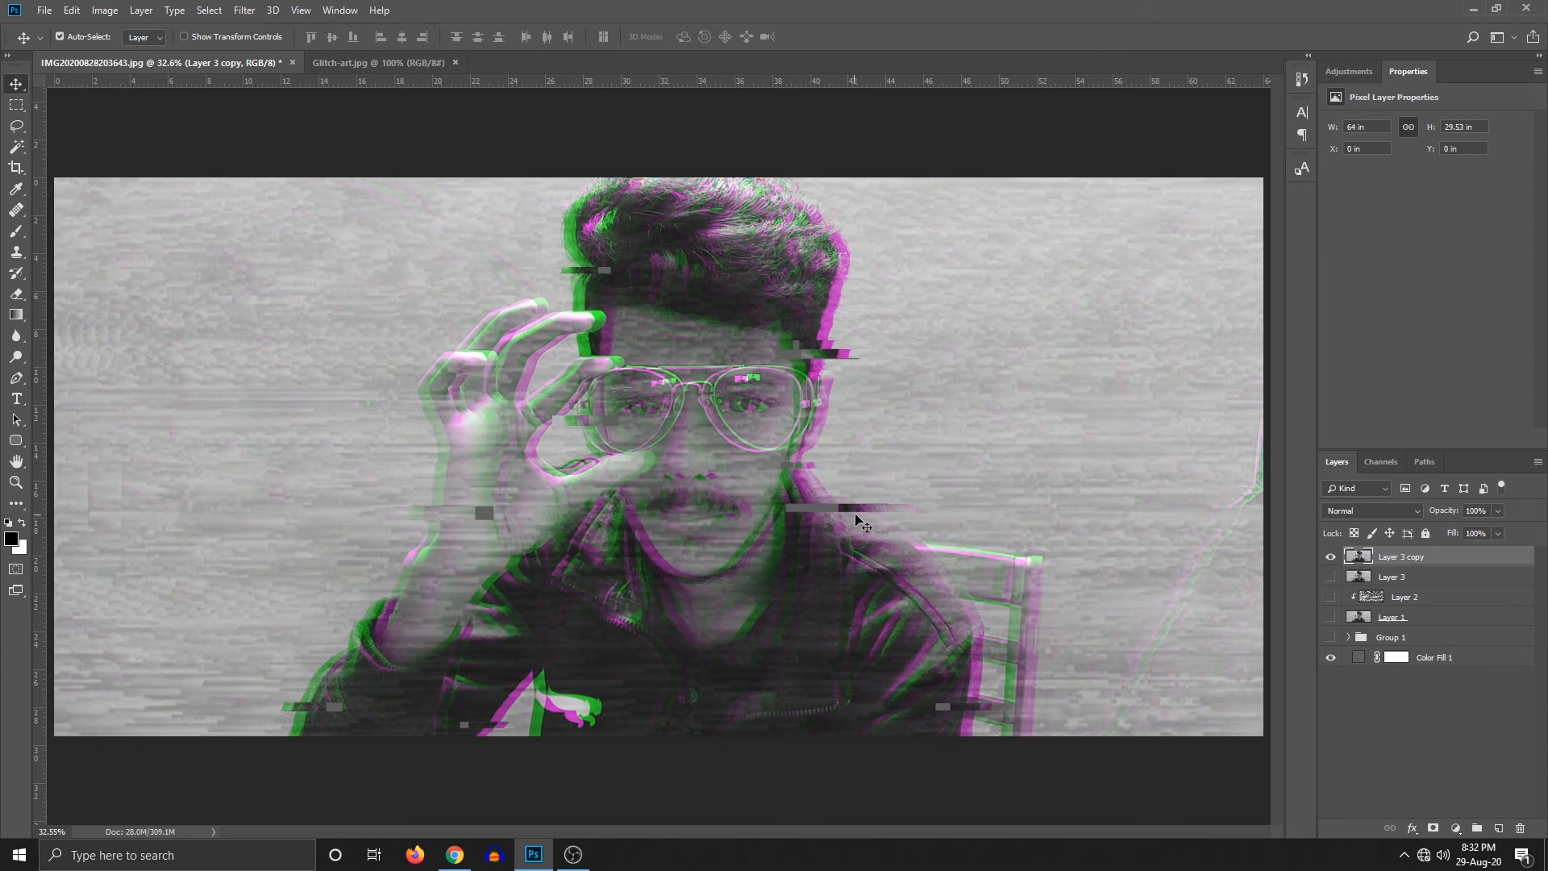
drag(865, 511, 859, 510)
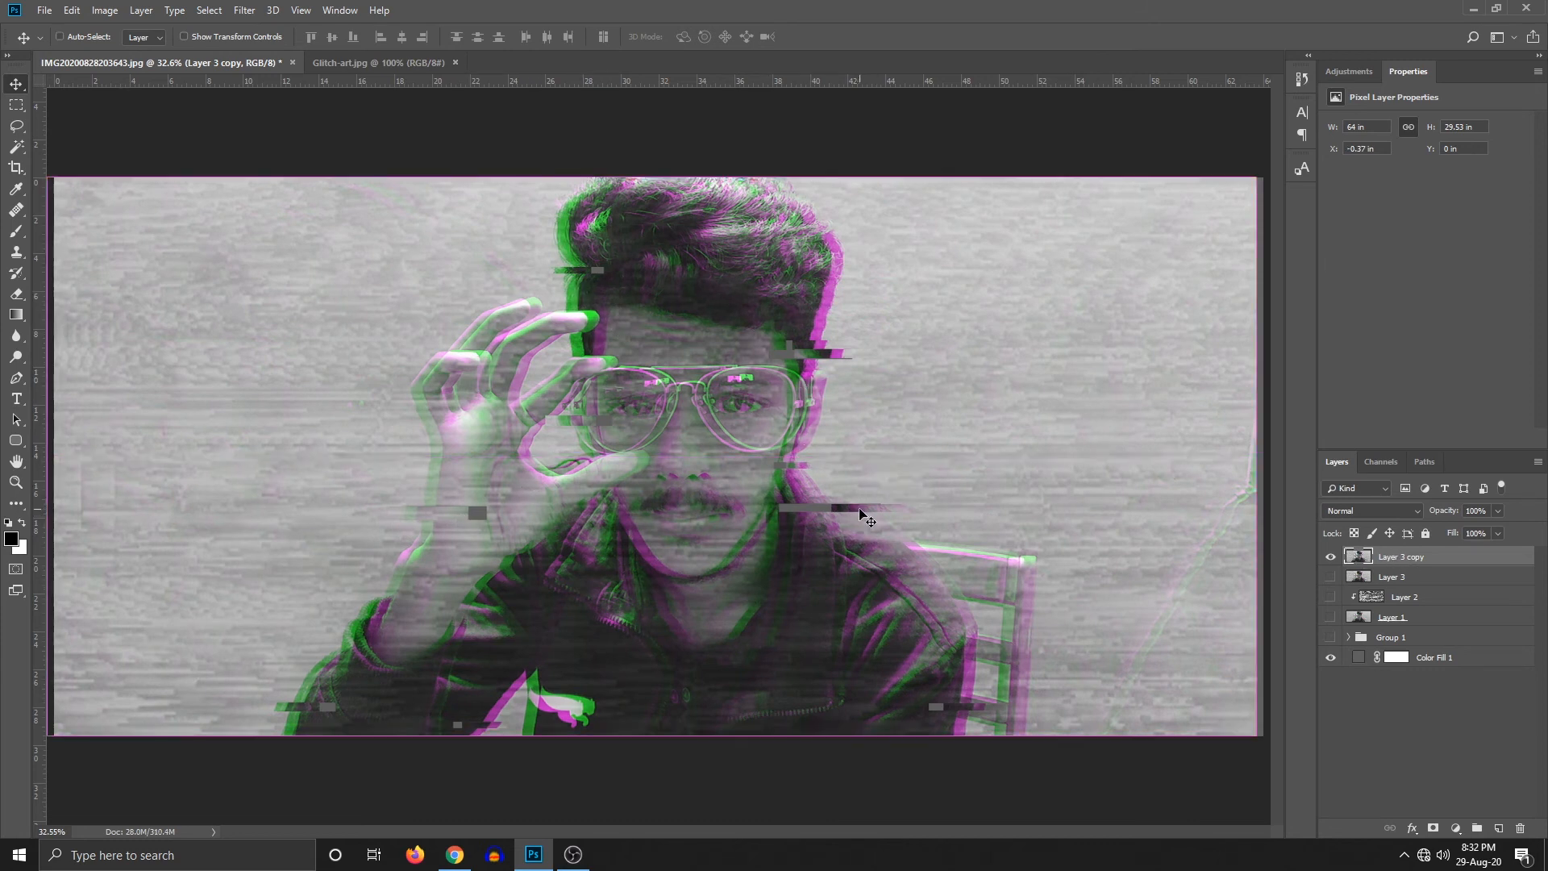
key(ctrl+z)
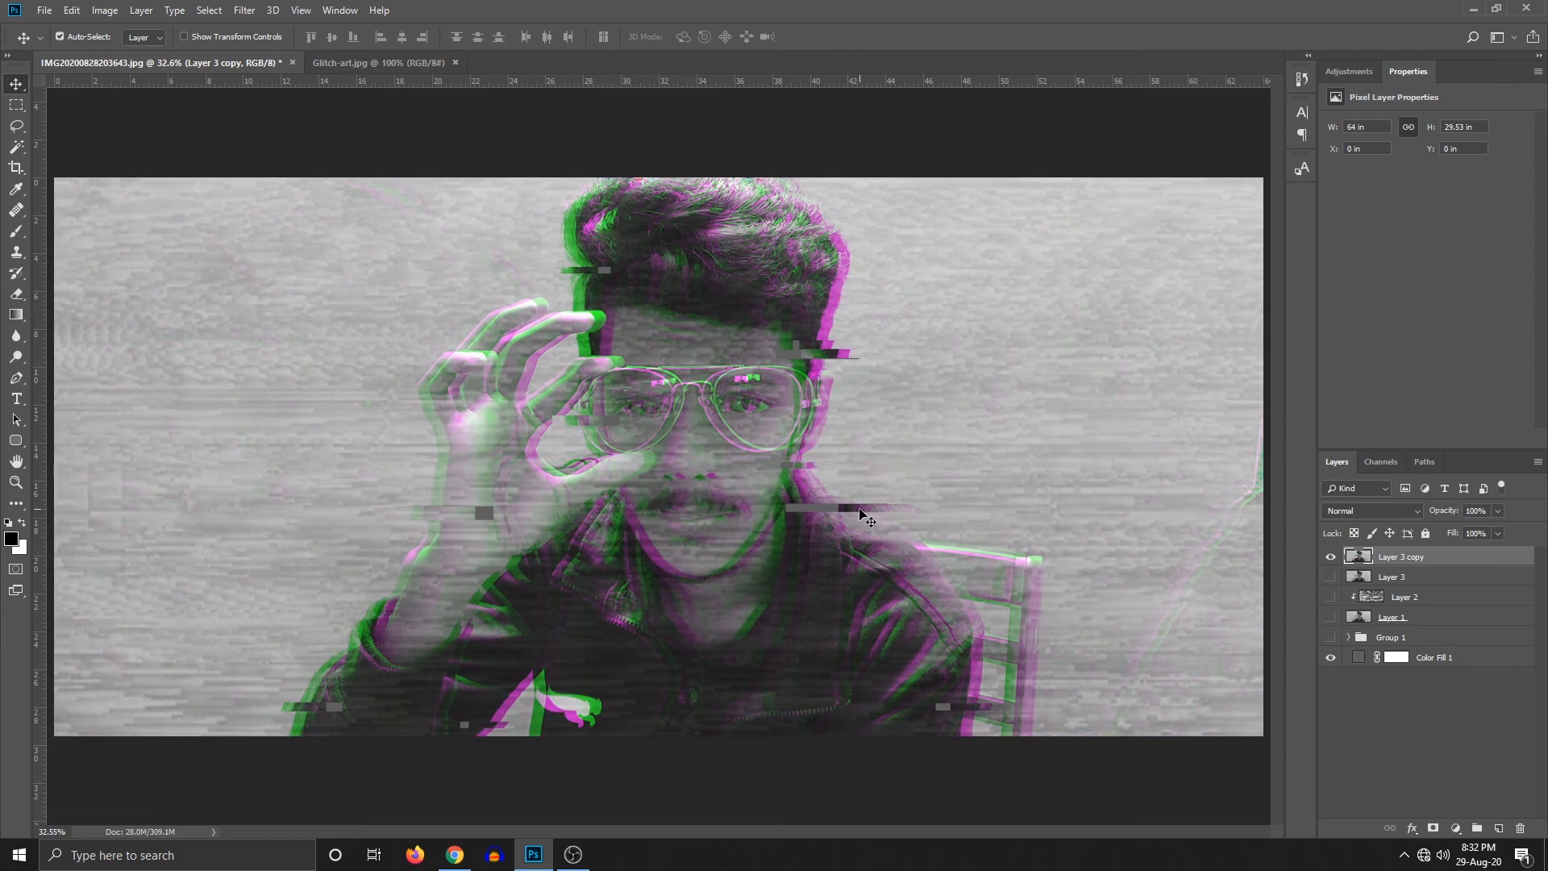